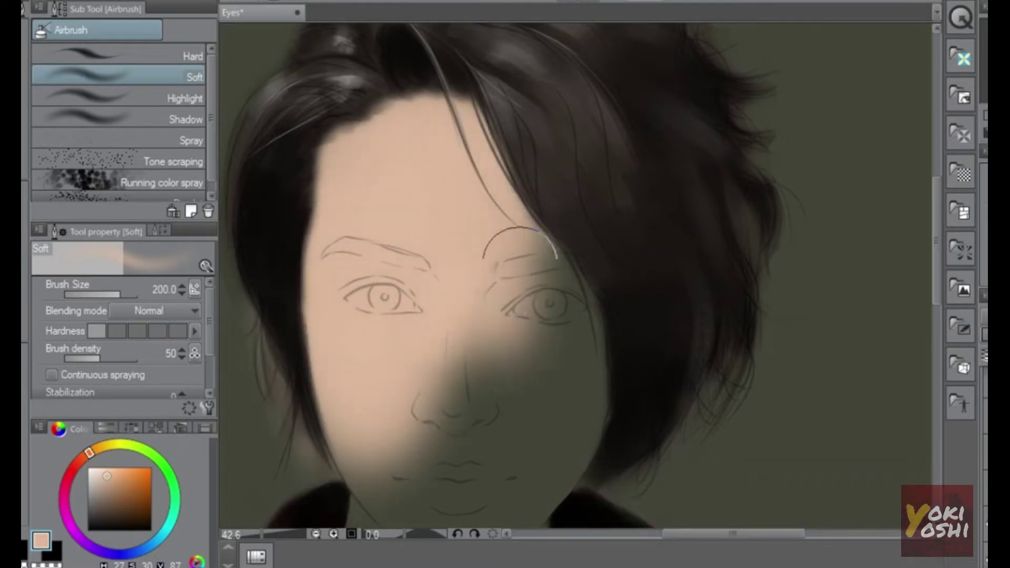
# - Cover the face and neck with an even skin tone using the Soft airbrush at size 200
pyautogui.moveTo(591, 226)
pyautogui.mouseDown()
pyautogui.moveTo(550, 345)
pyautogui.moveTo(609, 252)
pyautogui.moveTo(537, 405)
pyautogui.moveTo(599, 300)
pyautogui.moveTo(530, 182)
pyautogui.moveTo(462, 181)
pyautogui.moveTo(412, 388)
pyautogui.moveTo(354, 259)
pyautogui.moveTo(328, 342)
pyautogui.mouseUp()
pyautogui.moveTo(415, 382); pyautogui.dragTo(422, 239)
pyautogui.moveTo(415, 220)
pyautogui.mouseDown()
pyautogui.moveTo(384, 370)
pyautogui.moveTo(383, 317)
pyautogui.moveTo(471, 208)
pyautogui.moveTo(478, 152)
pyautogui.moveTo(548, 384)
pyautogui.moveTo(559, 391)
pyautogui.moveTo(583, 288)
pyautogui.moveTo(586, 308)
pyautogui.mouseUp()
pyautogui.moveTo(591, 333); pyautogui.dragTo(584, 178)
pyautogui.moveTo(592, 197); pyautogui.dragTo(575, 463)
pyautogui.moveTo(598, 416); pyautogui.dragTo(601, 279)
pyautogui.moveTo(585, 173)
pyautogui.mouseDown()
pyautogui.moveTo(579, 362)
pyautogui.moveTo(565, 363)
pyautogui.moveTo(541, 86)
pyautogui.moveTo(462, 157)
pyautogui.moveTo(385, 176)
pyautogui.moveTo(361, 72)
pyautogui.mouseUp()
pyautogui.moveTo(459, 202); pyautogui.dragTo(491, 428)
pyautogui.moveTo(424, 239); pyautogui.dragTo(394, 383)
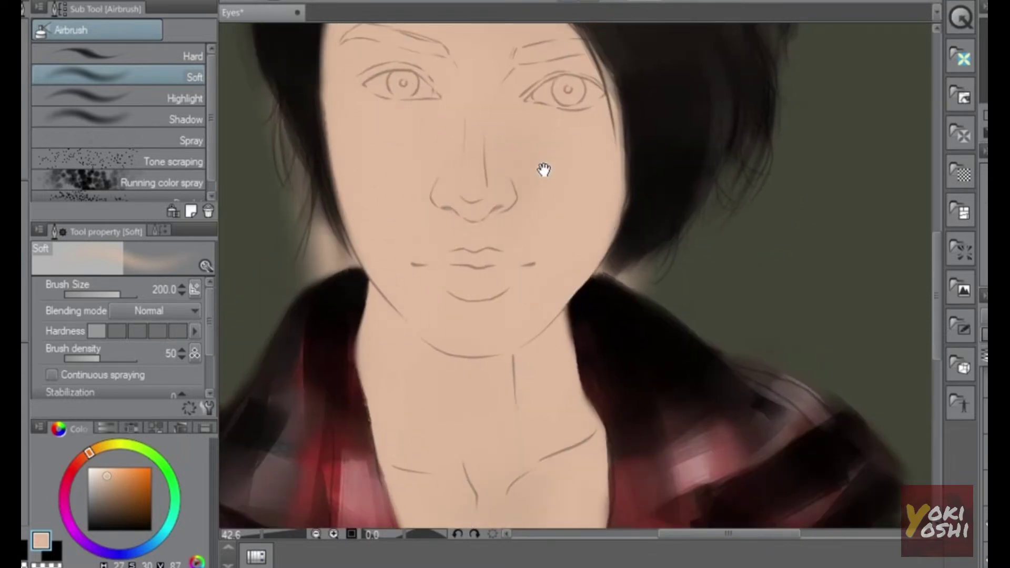
pyautogui.moveTo(541, 169); pyautogui.dragTo(520, 319)
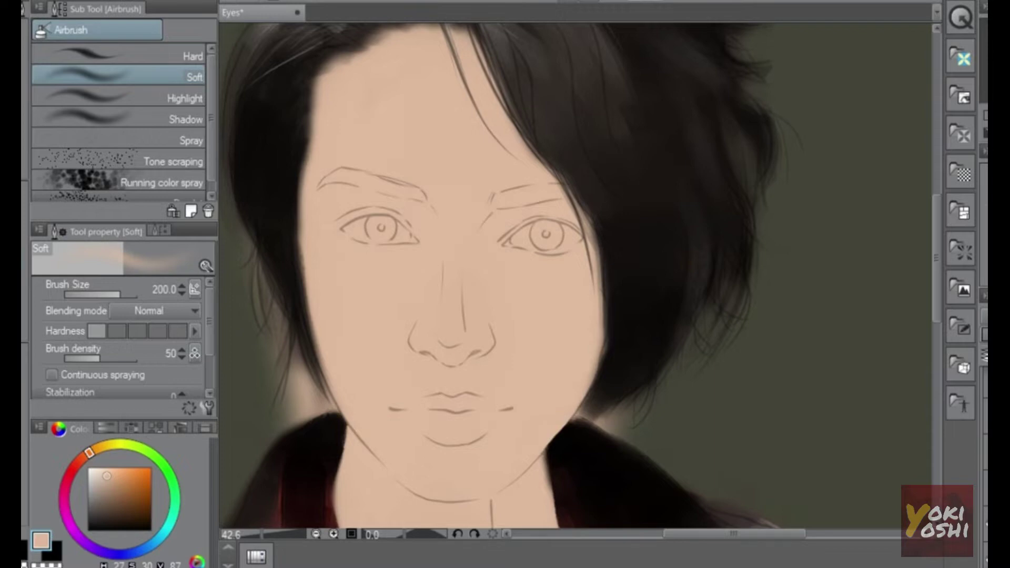
# - Paint the upper lash line of the portrait's right-hand eye in black with the Soft airbrush at size 15
pyautogui.moveTo(517, 227); pyautogui.dragTo(694, 253)
pyautogui.moveTo(700, 263); pyautogui.dragTo(644, 161)
pyautogui.moveTo(657, 160); pyautogui.dragTo(618, 199)
pyautogui.moveTo(616, 189); pyautogui.dragTo(705, 179)
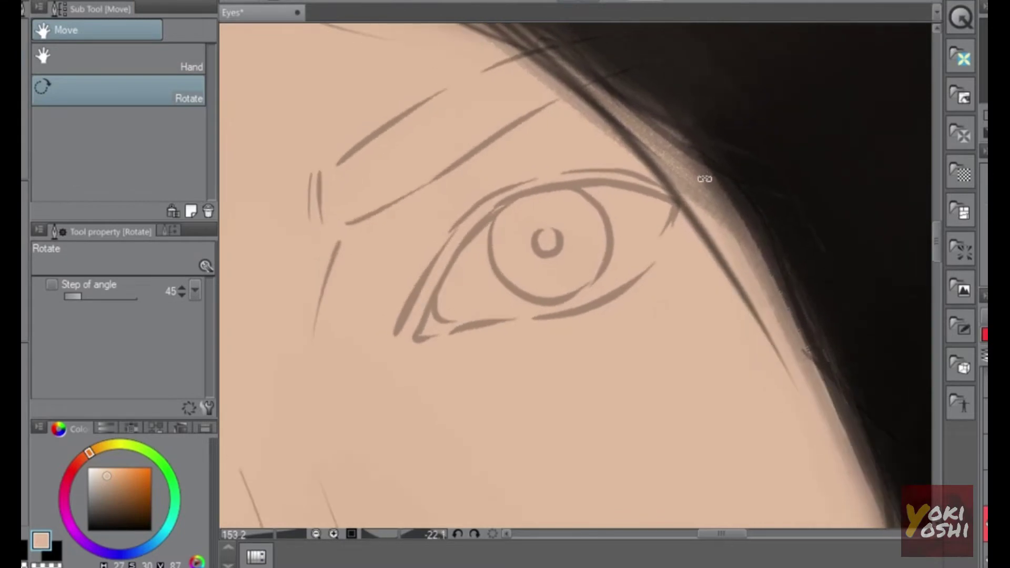
pyautogui.moveTo(531, 226)
pyautogui.mouseDown()
pyautogui.moveTo(583, 237)
pyautogui.moveTo(576, 211)
pyautogui.moveTo(626, 217)
pyautogui.mouseUp()
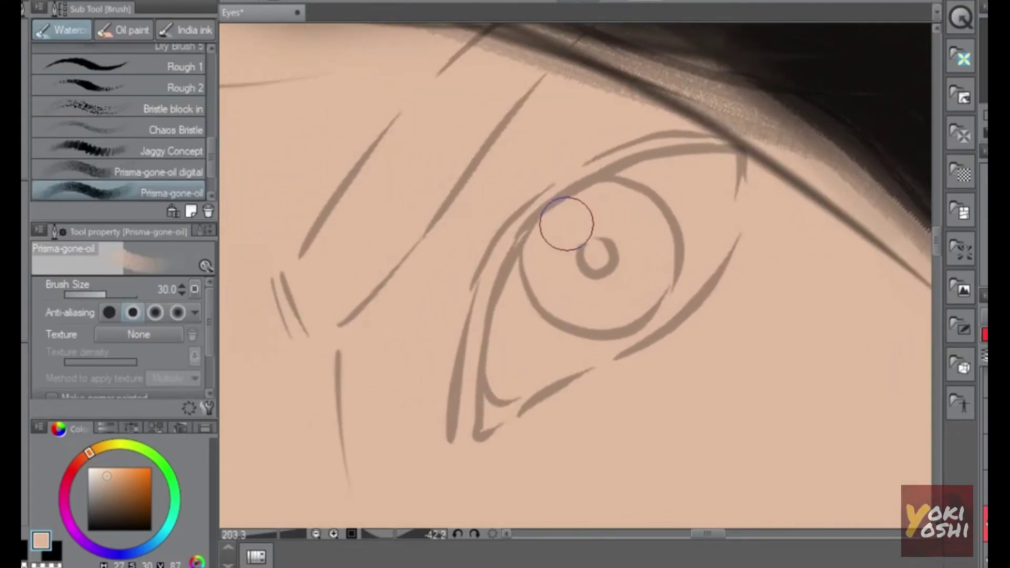
pyautogui.press('b')
pyautogui.moveTo(119, 497); pyautogui.dragTo(88, 531)
pyautogui.press('[')
pyautogui.press('[')
pyautogui.press('[')
pyautogui.press('[')
pyautogui.press('[')
pyautogui.press('[')
pyautogui.press('[')
pyautogui.press('[')
pyautogui.press('[')
pyautogui.press('[')
pyautogui.press('[')
pyautogui.press('[')
pyautogui.press('[')
pyautogui.press('[')
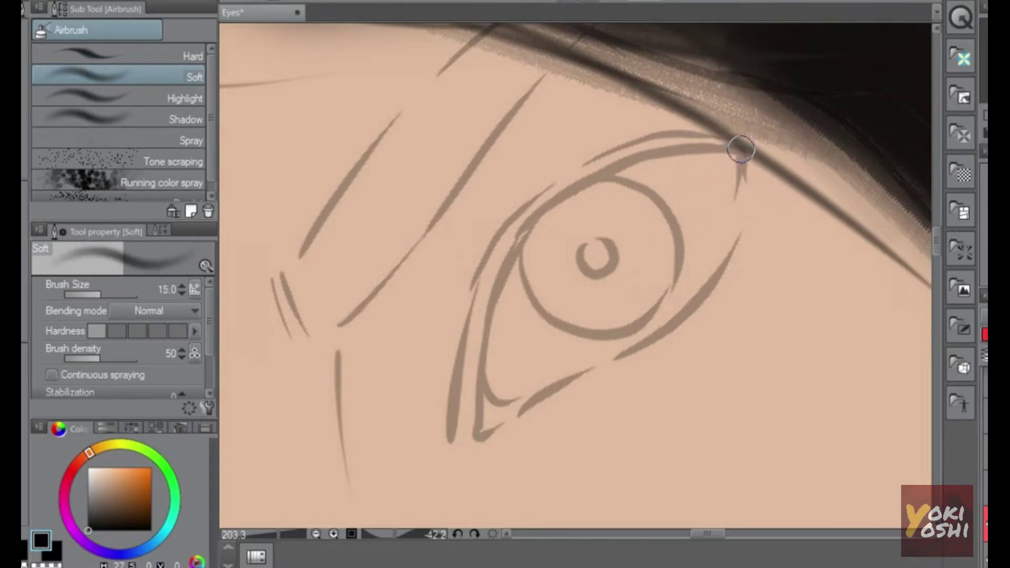
pyautogui.moveTo(742, 150)
pyautogui.mouseDown()
pyautogui.moveTo(579, 178)
pyautogui.moveTo(541, 210)
pyautogui.moveTo(539, 239)
pyautogui.mouseUp()
pyautogui.moveTo(630, 158); pyautogui.dragTo(468, 376)
pyautogui.moveTo(542, 210)
pyautogui.mouseDown()
pyautogui.moveTo(474, 374)
pyautogui.moveTo(468, 413)
pyautogui.mouseUp()
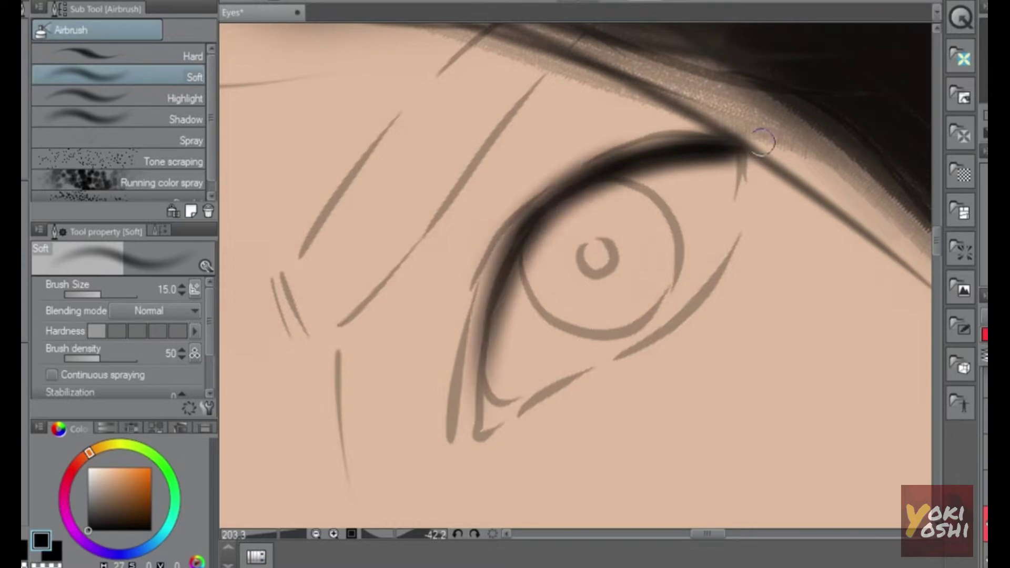
# - Darken the right-hand eye's upper lash line and shade the outer part of its lower lid in soft black
pyautogui.moveTo(754, 147); pyautogui.dragTo(539, 240)
pyautogui.moveTo(744, 164)
pyautogui.mouseDown()
pyautogui.moveTo(739, 255)
pyautogui.moveTo(709, 310)
pyautogui.mouseUp()
pyautogui.moveTo(728, 145)
pyautogui.mouseDown()
pyautogui.moveTo(541, 227)
pyautogui.moveTo(484, 362)
pyautogui.mouseUp()
# - Paint the left-hand eye's upper lash line in black with the Soft airbrush, from the outer corner towards the nose
pyautogui.scroll(-4, 707, 271)
pyautogui.moveTo(707, 364); pyautogui.dragTo(737, 271)
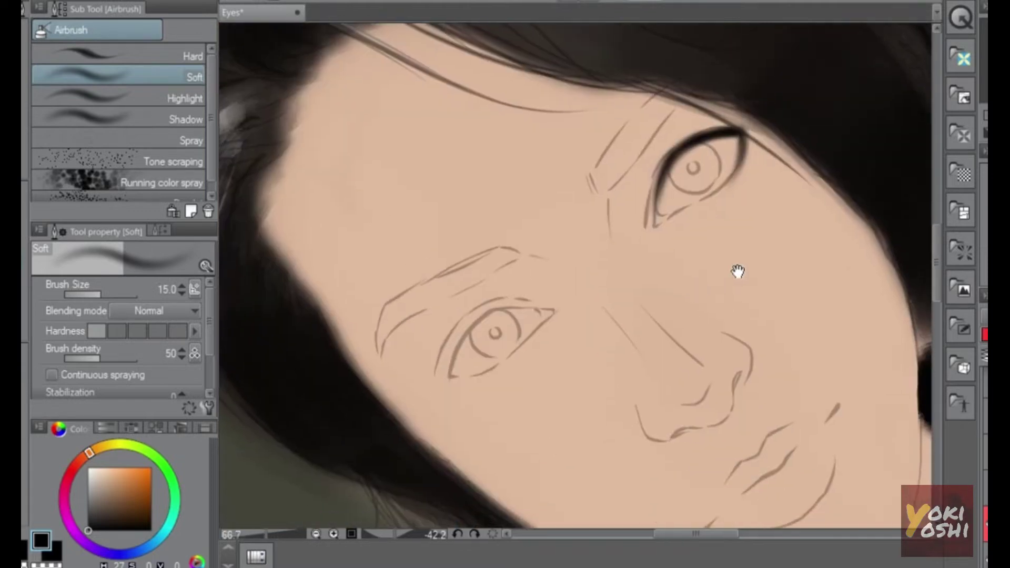
pyautogui.scroll(4, 501, 350)
pyautogui.moveTo(392, 418)
pyautogui.mouseDown()
pyautogui.moveTo(458, 286)
pyautogui.moveTo(489, 260)
pyautogui.moveTo(466, 266)
pyautogui.moveTo(574, 244)
pyautogui.moveTo(666, 242)
pyautogui.mouseUp()
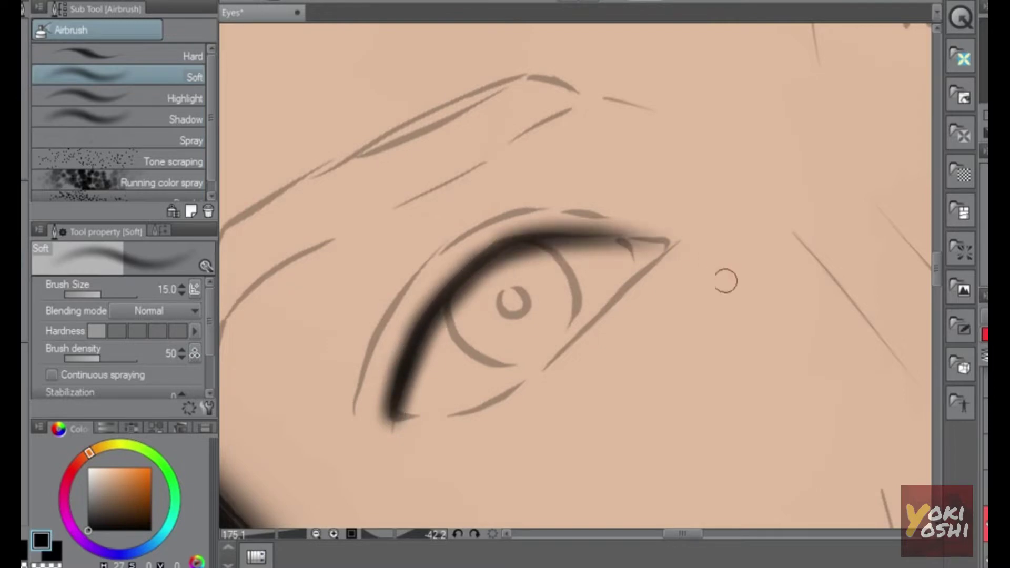
# - Shade the outer half of the left-hand eye's lower lid in soft black, redoing the stroke until it follows the sketch
pyautogui.moveTo(390, 418); pyautogui.dragTo(518, 399)
pyautogui.hotkey('ctrl', 'z')
pyautogui.moveTo(394, 418); pyautogui.dragTo(558, 358)
pyautogui.hotkey('ctrl', 'z')
pyautogui.moveTo(390, 421); pyautogui.dragTo(558, 366)
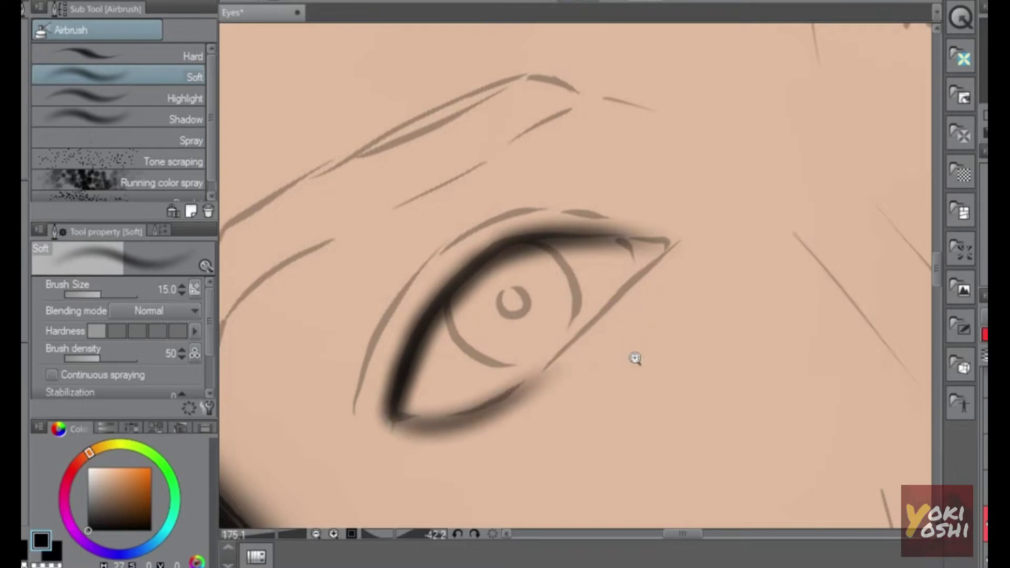
# - Define the right-hand eye's upper lash line in black with the Hard airbrush at size 12
pyautogui.scroll(-5, 635, 358)
pyautogui.scroll(1, 753, 284)
pyautogui.press('r')
pyautogui.moveTo(805, 196); pyautogui.dragTo(731, 261)
pyautogui.scroll(-1, 736, 257)
pyautogui.scroll(-2, 789, 297)
pyautogui.scroll(5, 797, 247)
pyautogui.moveTo(800, 218)
pyautogui.mouseDown()
pyautogui.moveTo(791, 140)
pyautogui.moveTo(806, 231)
pyautogui.mouseUp()
pyautogui.scroll(2, 791, 139)
pyautogui.press('b')
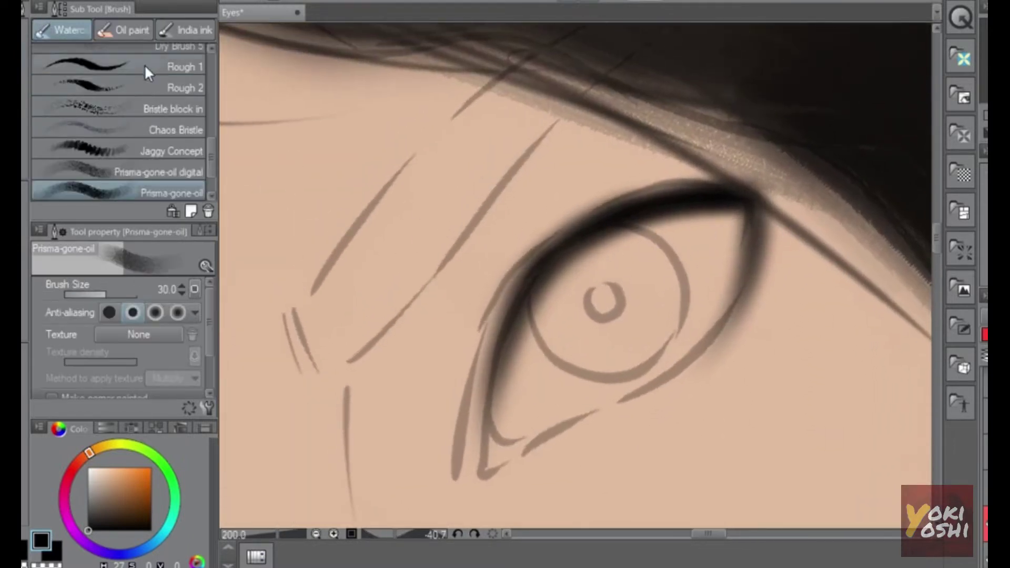
pyautogui.press('b')
pyautogui.moveTo(709, 221); pyautogui.dragTo(748, 201)
pyautogui.moveTo(747, 201); pyautogui.dragTo(805, 149)
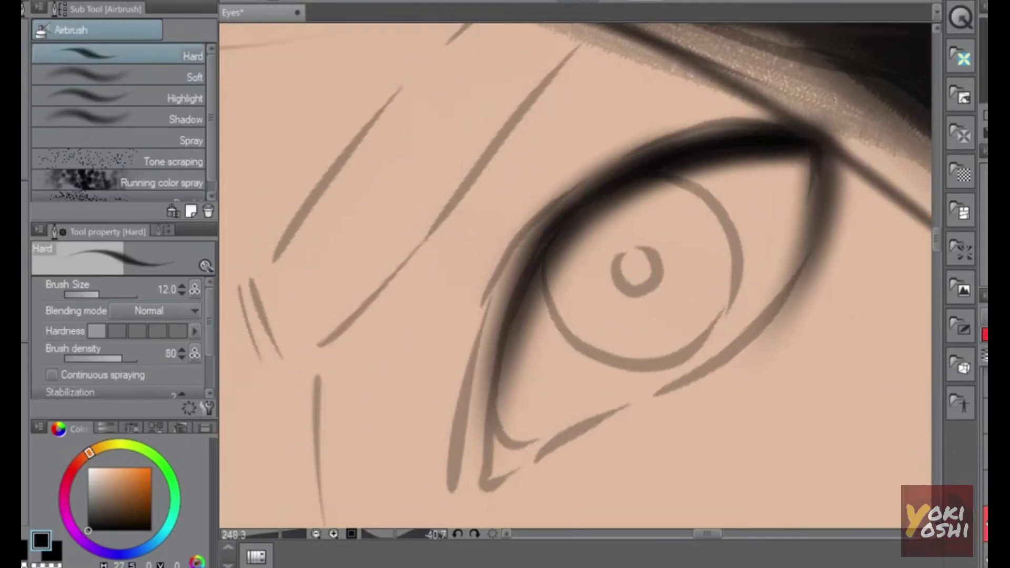
pyautogui.moveTo(675, 156)
pyautogui.mouseDown()
pyautogui.moveTo(581, 203)
pyautogui.moveTo(527, 268)
pyautogui.moveTo(499, 466)
pyautogui.mouseUp()
pyautogui.hotkey('ctrl', 'z')
pyautogui.moveTo(753, 141)
pyautogui.mouseDown()
pyautogui.moveTo(688, 152)
pyautogui.moveTo(570, 217)
pyautogui.moveTo(515, 306)
pyautogui.moveTo(491, 439)
pyautogui.mouseUp()
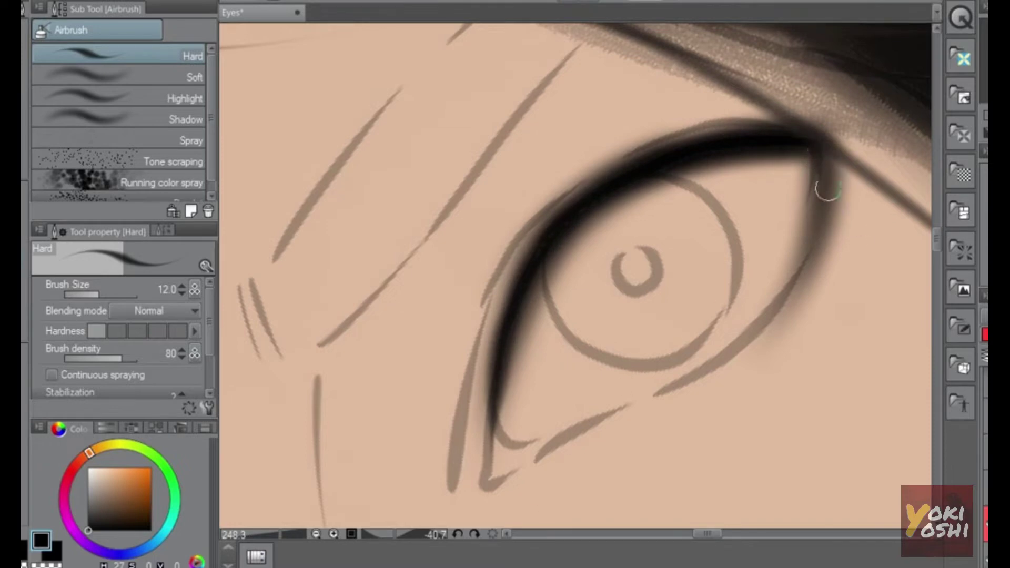
# - Define the outer part of the right-hand eye's lower lash line with the Hard airbrush, redoing the unsatisfactory strokes
pyautogui.moveTo(819, 155); pyautogui.dragTo(779, 288)
pyautogui.hotkey('ctrl', 'z')
pyautogui.moveTo(818, 153); pyautogui.dragTo(751, 332)
pyautogui.hotkey('ctrl', 'z')
pyautogui.moveTo(821, 179); pyautogui.dragTo(781, 310)
# - Define the left-hand eye's upper lash line and outer lower lash line in black with the Hard airbrush
pyautogui.moveTo(843, 320)
pyautogui.mouseDown()
pyautogui.moveTo(774, 403)
pyautogui.moveTo(796, 336)
pyautogui.moveTo(777, 252)
pyautogui.mouseUp()
pyautogui.scroll(6, 529, 339)
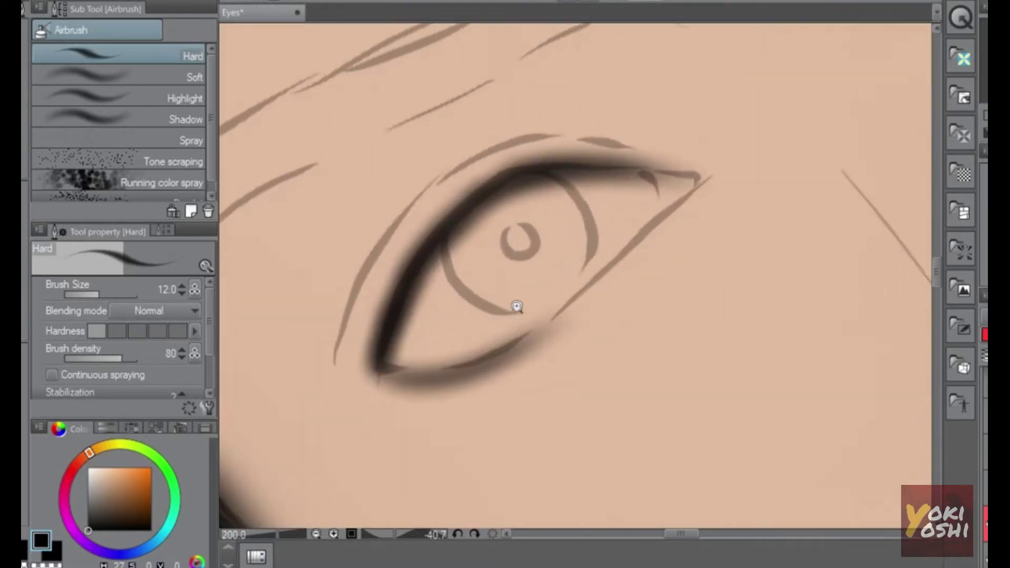
pyautogui.moveTo(363, 370)
pyautogui.mouseDown()
pyautogui.moveTo(397, 266)
pyautogui.moveTo(473, 175)
pyautogui.moveTo(550, 151)
pyautogui.moveTo(625, 154)
pyautogui.mouseUp()
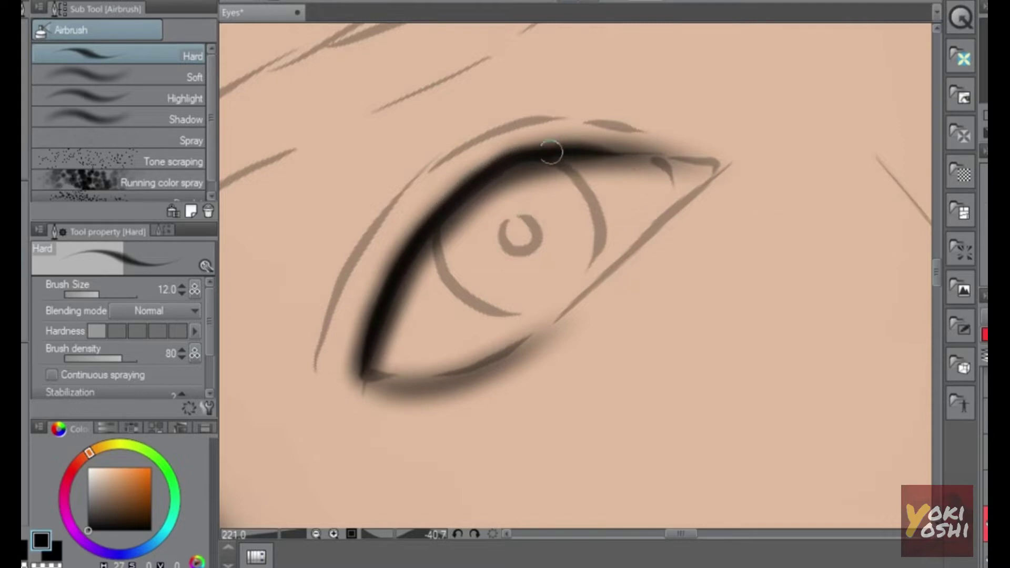
pyautogui.moveTo(382, 374)
pyautogui.mouseDown()
pyautogui.moveTo(459, 367)
pyautogui.moveTo(547, 331)
pyautogui.mouseUp()
# - Paint short tapered lashes at the outer corner and along the outer upper lid of the right-hand eye
pyautogui.scroll(-7, 620, 371)
pyautogui.moveTo(594, 403); pyautogui.dragTo(575, 419)
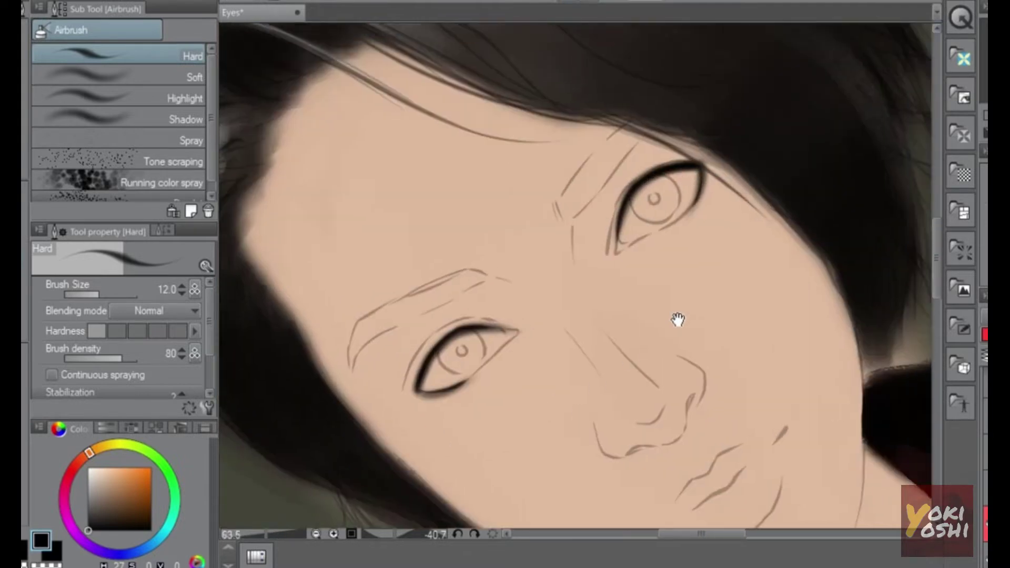
pyautogui.scroll(8, 723, 178)
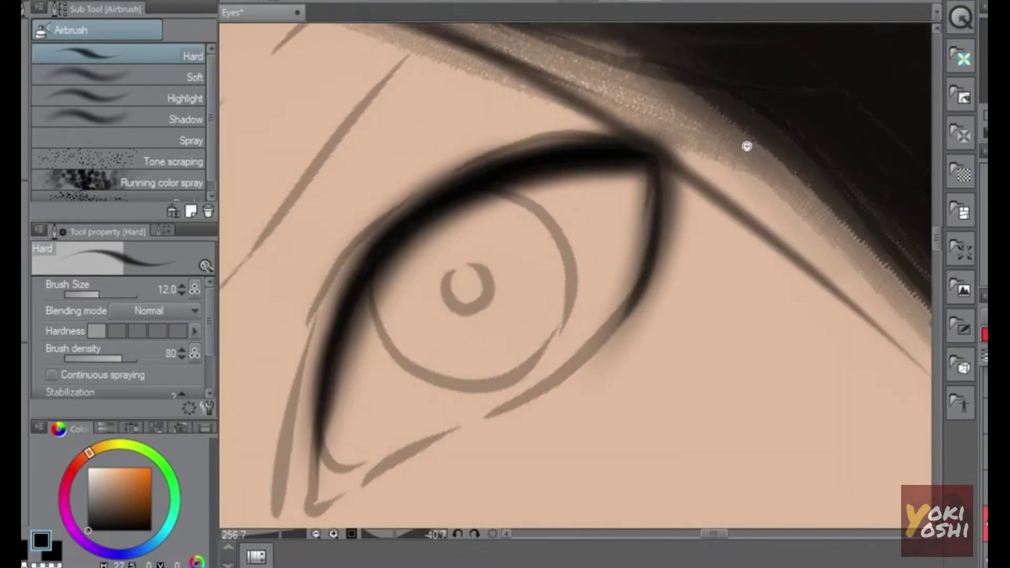
pyautogui.moveTo(628, 181); pyautogui.dragTo(685, 219)
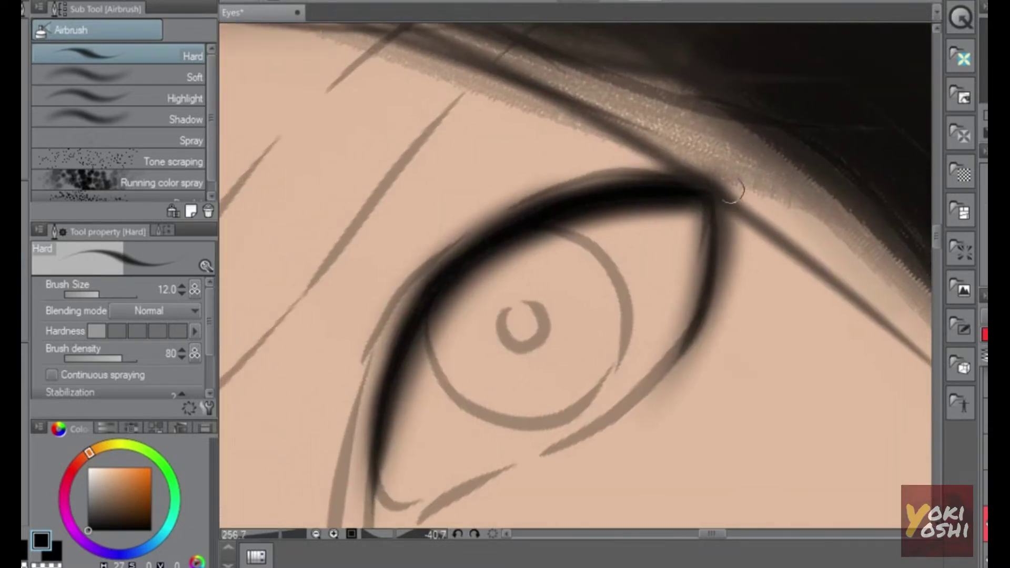
pyautogui.moveTo(751, 176)
pyautogui.mouseDown()
pyautogui.moveTo(775, 246)
pyautogui.moveTo(757, 226)
pyautogui.mouseUp()
pyautogui.moveTo(722, 251)
pyautogui.mouseDown()
pyautogui.moveTo(750, 218)
pyautogui.moveTo(680, 258)
pyautogui.moveTo(730, 208)
pyautogui.moveTo(783, 224)
pyautogui.mouseUp()
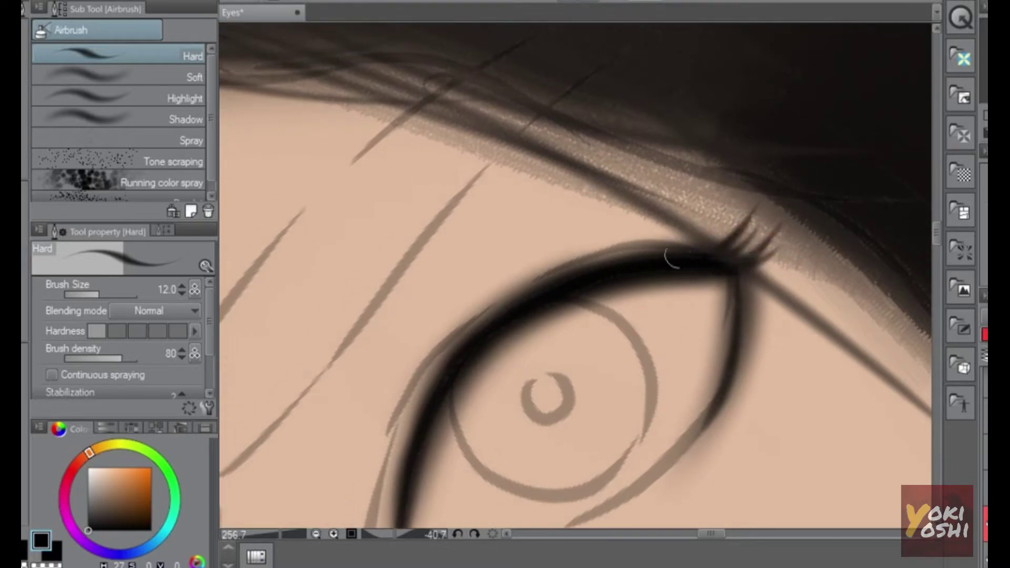
pyautogui.moveTo(684, 252); pyautogui.dragTo(710, 227)
pyautogui.moveTo(671, 252); pyautogui.dragTo(697, 220)
pyautogui.moveTo(640, 255)
pyautogui.mouseDown()
pyautogui.moveTo(672, 219)
pyautogui.moveTo(644, 223)
pyautogui.mouseUp()
# - Continue the right-hand eye's upper lashes across the middle of the lid to its inner side
pyautogui.moveTo(621, 295); pyautogui.dragTo(675, 175)
pyautogui.hotkey('shift', 'space')
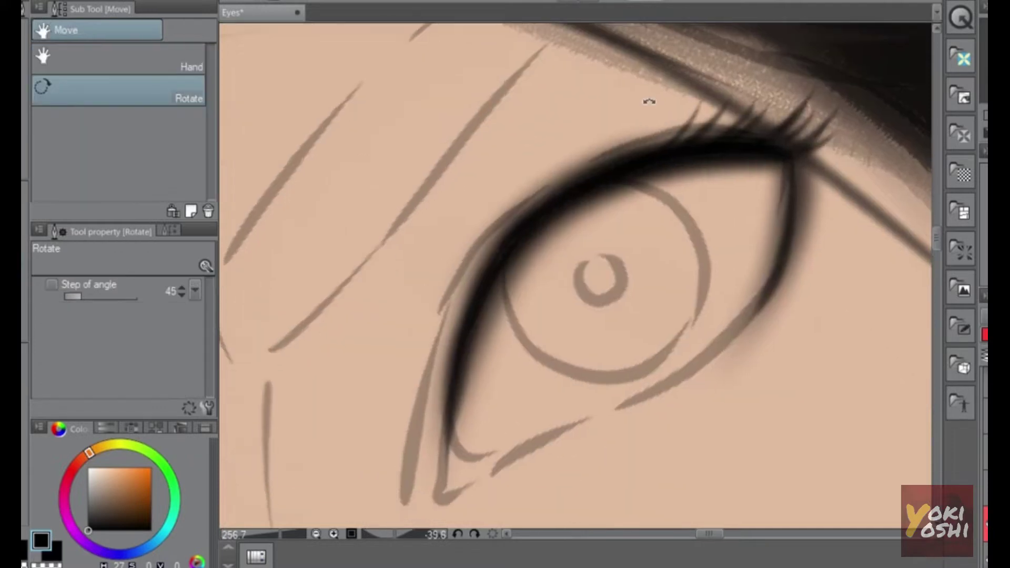
pyautogui.moveTo(641, 97); pyautogui.dragTo(709, 154)
pyautogui.press('b')
pyautogui.moveTo(660, 181); pyautogui.dragTo(727, 151)
pyautogui.moveTo(621, 185); pyautogui.dragTo(648, 153)
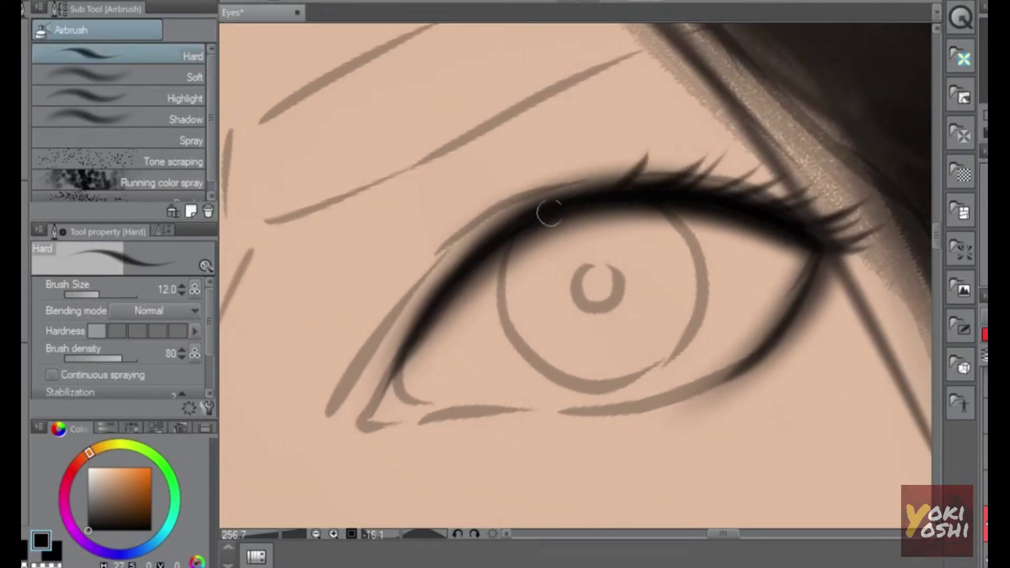
pyautogui.moveTo(516, 213); pyautogui.dragTo(453, 233)
pyautogui.moveTo(426, 280); pyautogui.dragTo(494, 232)
# - Add small lashes along the right-hand eye's lower lid, from the outer corner to below the iris
pyautogui.scroll(-5, 709, 366)
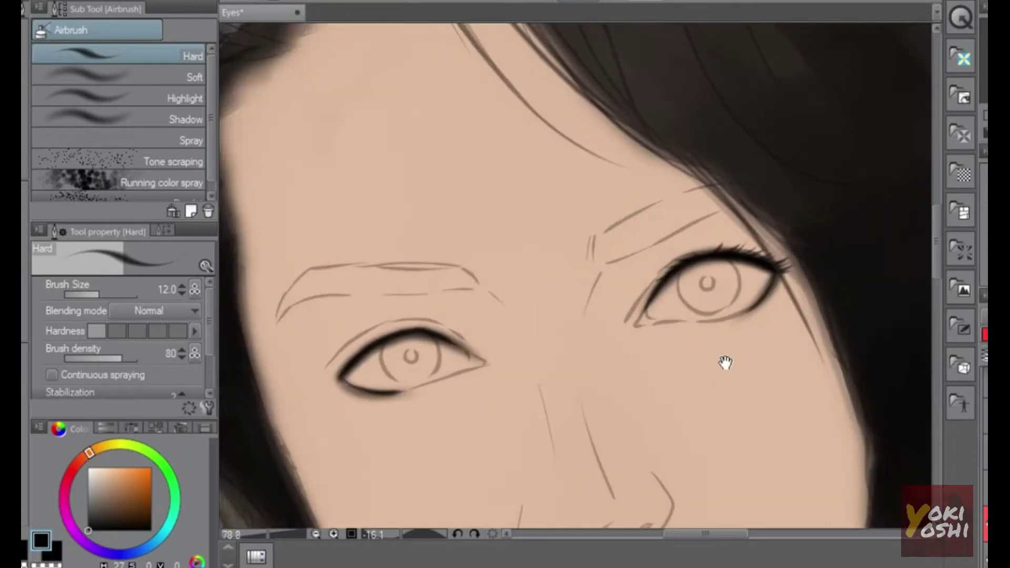
pyautogui.scroll(5, 791, 304)
pyautogui.moveTo(725, 235); pyautogui.dragTo(743, 232)
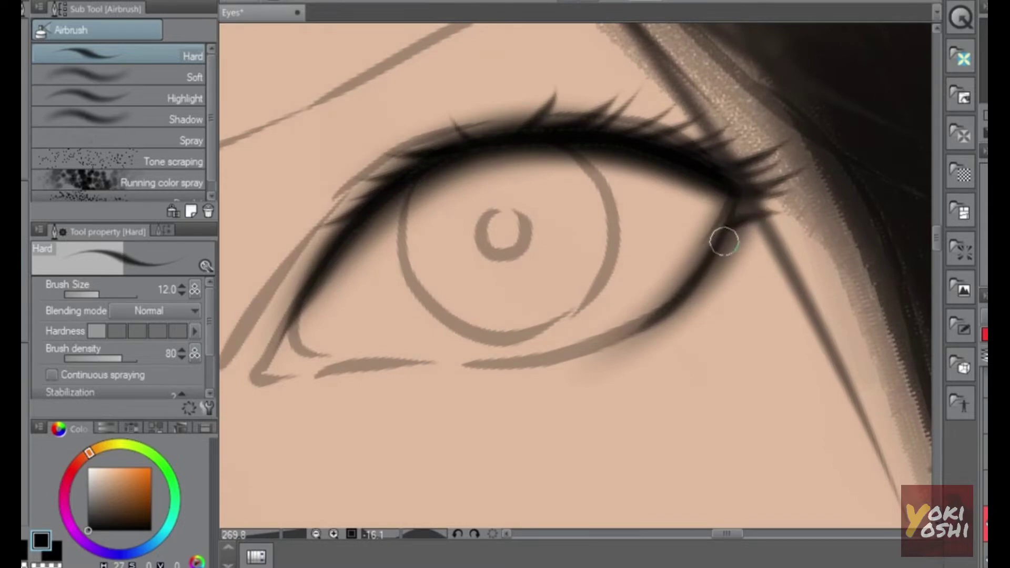
pyautogui.moveTo(732, 269); pyautogui.dragTo(741, 299)
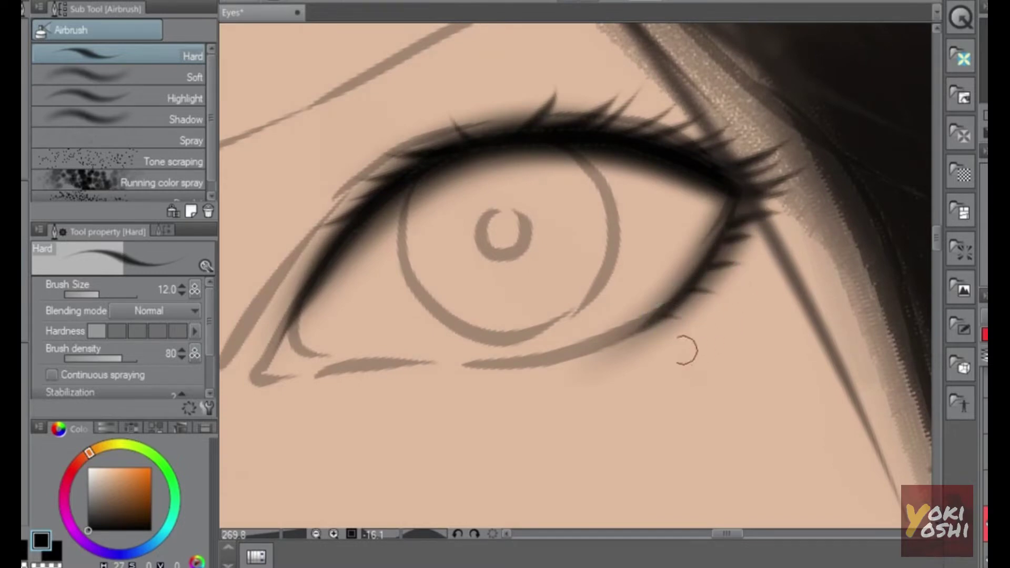
pyautogui.moveTo(506, 366); pyautogui.dragTo(528, 379)
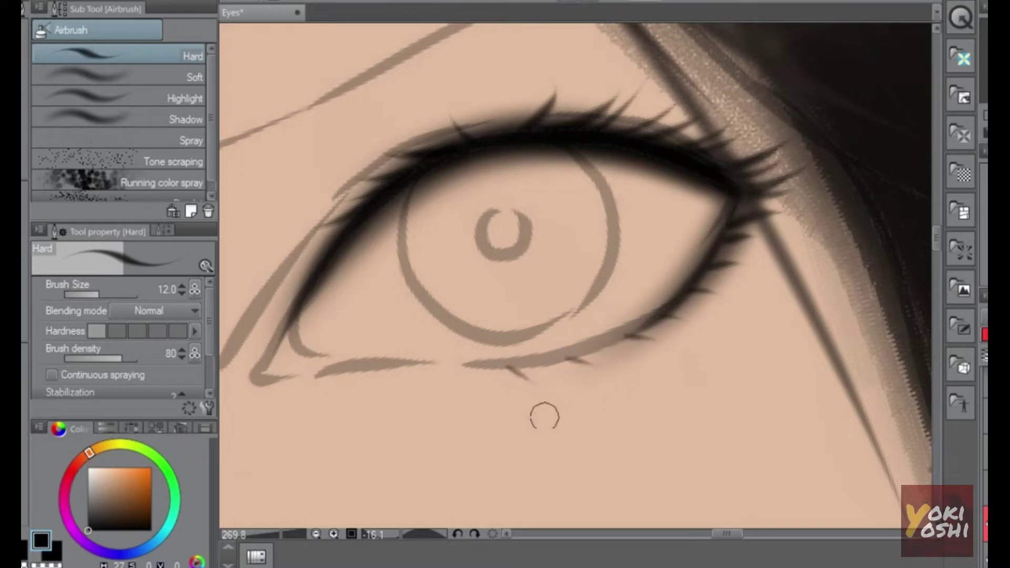
# - Try painting a first lash at the left-hand eye's outer corner, then undo it
pyautogui.moveTo(727, 321); pyautogui.dragTo(702, 399)
pyautogui.moveTo(455, 431); pyautogui.dragTo(749, 304)
pyautogui.scroll(3, 526, 263)
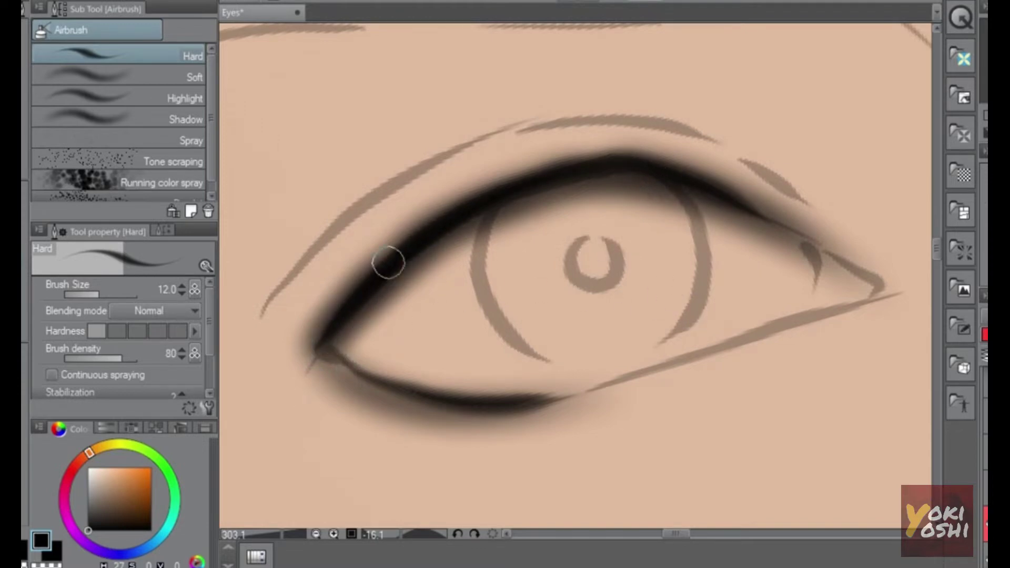
pyautogui.moveTo(359, 288)
pyautogui.mouseDown()
pyautogui.moveTo(518, 250)
pyautogui.moveTo(577, 179)
pyautogui.moveTo(600, 178)
pyautogui.moveTo(522, 260)
pyautogui.mouseUp()
pyautogui.moveTo(453, 271); pyautogui.dragTo(446, 222)
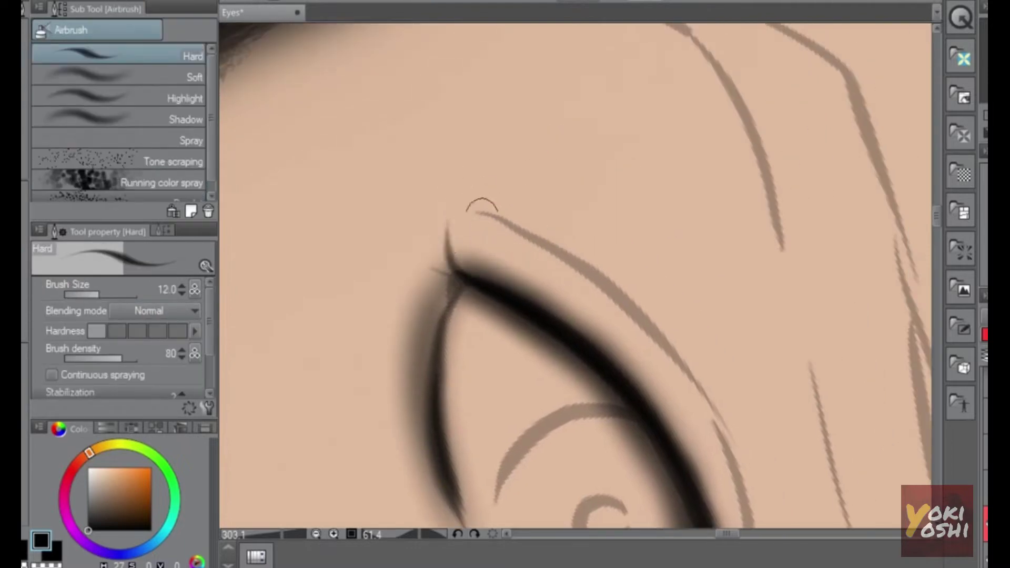
pyautogui.hotkey('shift', 'space')
pyautogui.moveTo(568, 286)
pyautogui.mouseDown()
pyautogui.moveTo(582, 189)
pyautogui.moveTo(676, 384)
pyautogui.moveTo(706, 372)
pyautogui.moveTo(520, 306)
pyautogui.moveTo(666, 300)
pyautogui.mouseUp()
pyautogui.press('b')
pyautogui.press('b')
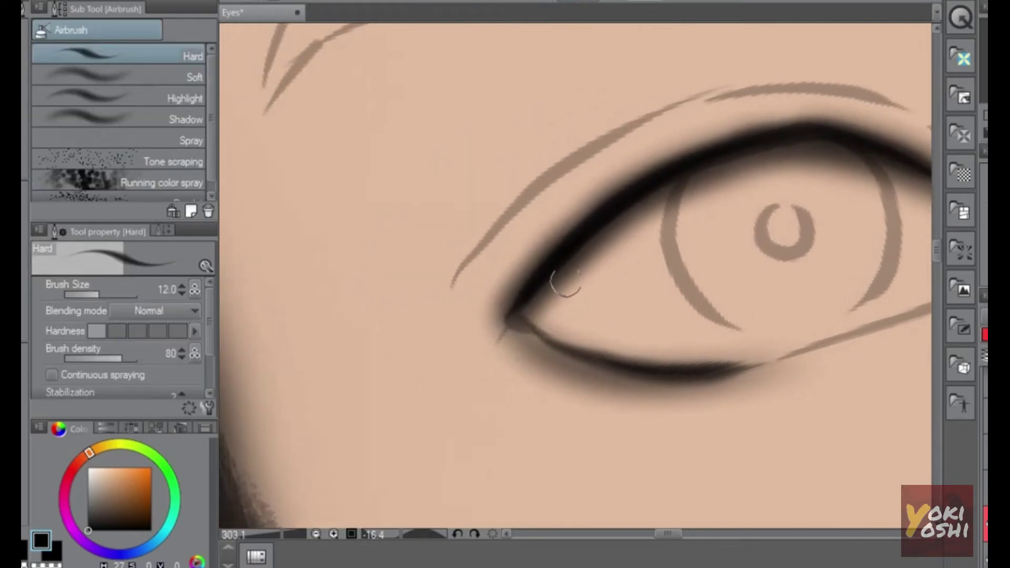
pyautogui.moveTo(509, 313); pyautogui.dragTo(444, 330)
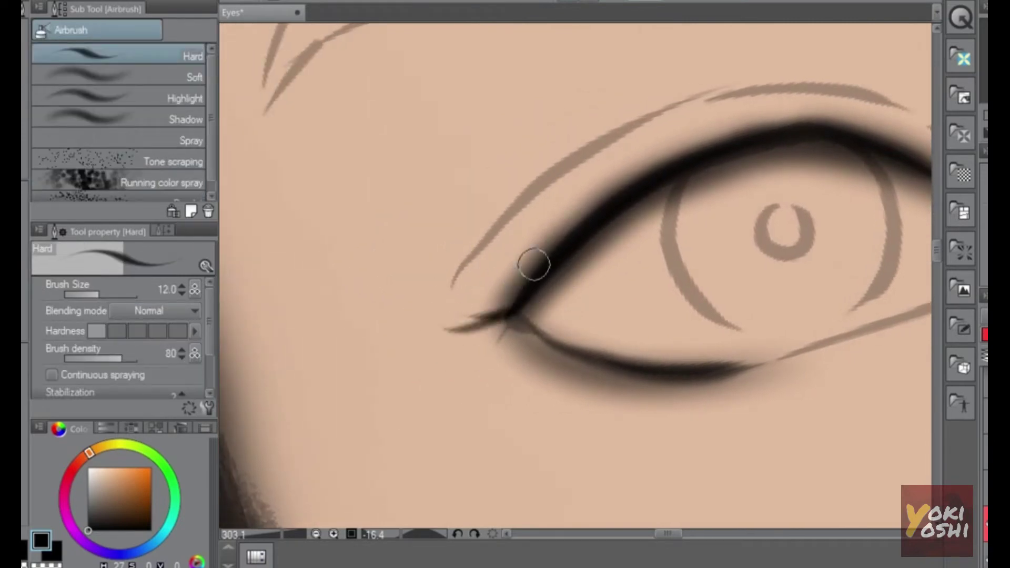
pyautogui.hotkey('ctrl', 'z')
# - Paint a cluster of tapered lashes from the left-hand eye's outer corner along the upper lid, undoing the last two strokes
pyautogui.moveTo(520, 304); pyautogui.dragTo(468, 333)
pyautogui.moveTo(534, 282); pyautogui.dragTo(475, 305)
pyautogui.moveTo(554, 251)
pyautogui.mouseDown()
pyautogui.moveTo(493, 275)
pyautogui.moveTo(455, 331)
pyautogui.mouseUp()
pyautogui.moveTo(533, 277)
pyautogui.mouseDown()
pyautogui.moveTo(448, 314)
pyautogui.moveTo(456, 306)
pyautogui.mouseUp()
pyautogui.moveTo(586, 226); pyautogui.dragTo(494, 249)
pyautogui.moveTo(560, 251); pyautogui.dragTo(492, 271)
pyautogui.moveTo(676, 181)
pyautogui.mouseDown()
pyautogui.moveTo(568, 245)
pyautogui.moveTo(459, 270)
pyautogui.moveTo(439, 261)
pyautogui.mouseUp()
pyautogui.moveTo(487, 269); pyautogui.dragTo(416, 285)
pyautogui.hotkey('ctrl', 'z')
pyautogui.hotkey('ctrl', 'z')
# - Continue the left-hand eye's upper lashes over the iris and towards the inner side of the lid
pyautogui.moveTo(631, 263); pyautogui.dragTo(529, 278)
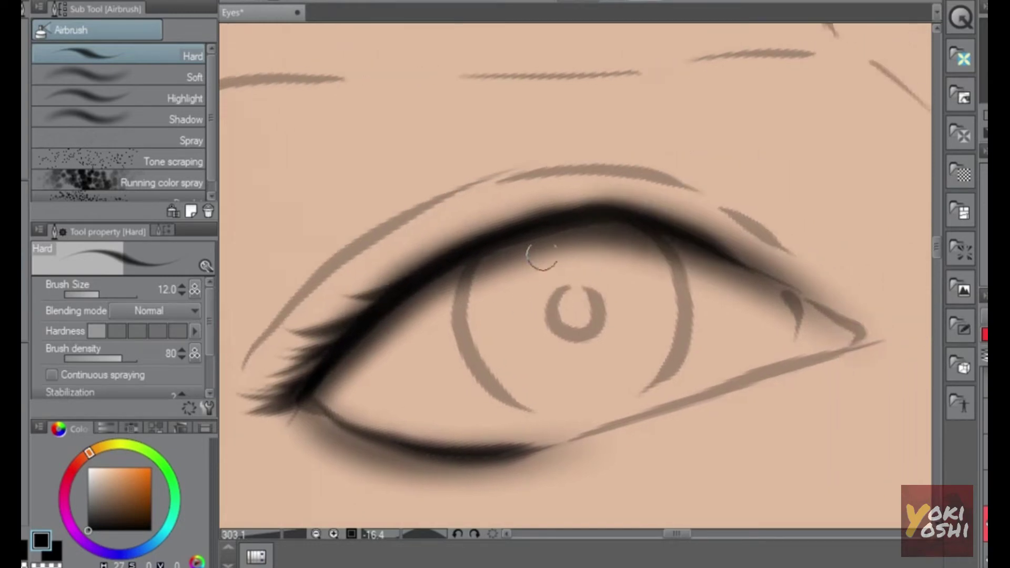
pyautogui.moveTo(457, 253)
pyautogui.mouseDown()
pyautogui.moveTo(387, 245)
pyautogui.moveTo(370, 271)
pyautogui.mouseUp()
pyautogui.moveTo(500, 230); pyautogui.dragTo(450, 219)
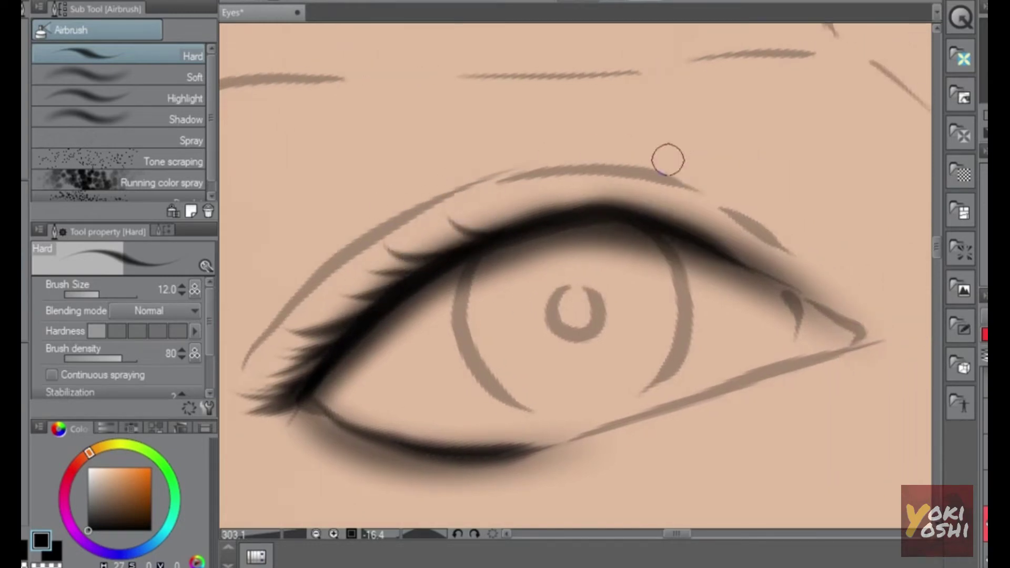
pyautogui.moveTo(542, 217); pyautogui.dragTo(635, 175)
pyautogui.moveTo(622, 212)
pyautogui.mouseDown()
pyautogui.moveTo(675, 198)
pyautogui.moveTo(734, 229)
pyautogui.mouseUp()
pyautogui.moveTo(530, 219); pyautogui.dragTo(565, 185)
# - Add short lashes along the left-hand eye's lower lid, from the outer corner to past the iris
pyautogui.scroll(-5, 655, 263)
pyautogui.moveTo(696, 354); pyautogui.dragTo(660, 308)
pyautogui.scroll(5, 556, 302)
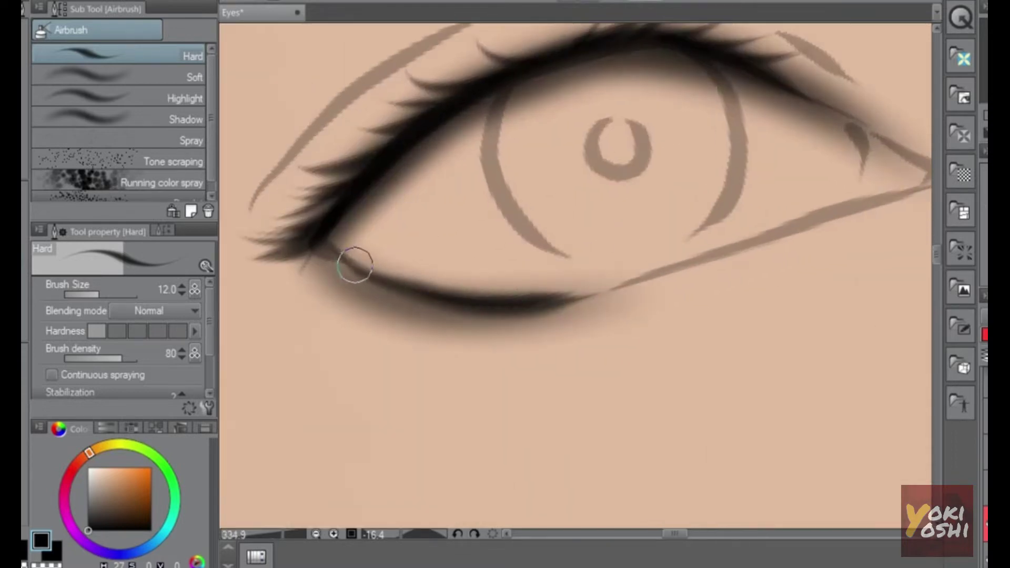
pyautogui.moveTo(337, 257); pyautogui.dragTo(465, 300)
pyautogui.moveTo(356, 271)
pyautogui.mouseDown()
pyautogui.moveTo(301, 288)
pyautogui.moveTo(317, 305)
pyautogui.mouseUp()
pyautogui.moveTo(383, 282); pyautogui.dragTo(354, 302)
pyautogui.moveTo(435, 300); pyautogui.dragTo(399, 329)
pyautogui.moveTo(473, 308); pyautogui.dragTo(462, 323)
pyautogui.moveTo(534, 304); pyautogui.dragTo(521, 323)
pyautogui.moveTo(581, 299); pyautogui.dragTo(574, 318)
pyautogui.moveTo(642, 286); pyautogui.dragTo(639, 301)
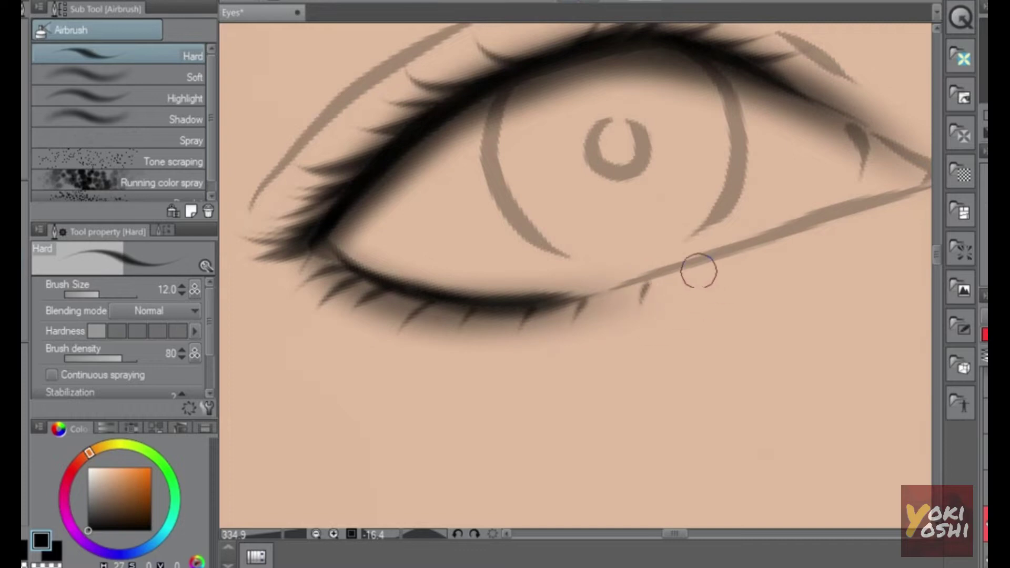
pyautogui.scroll(-6, 771, 327)
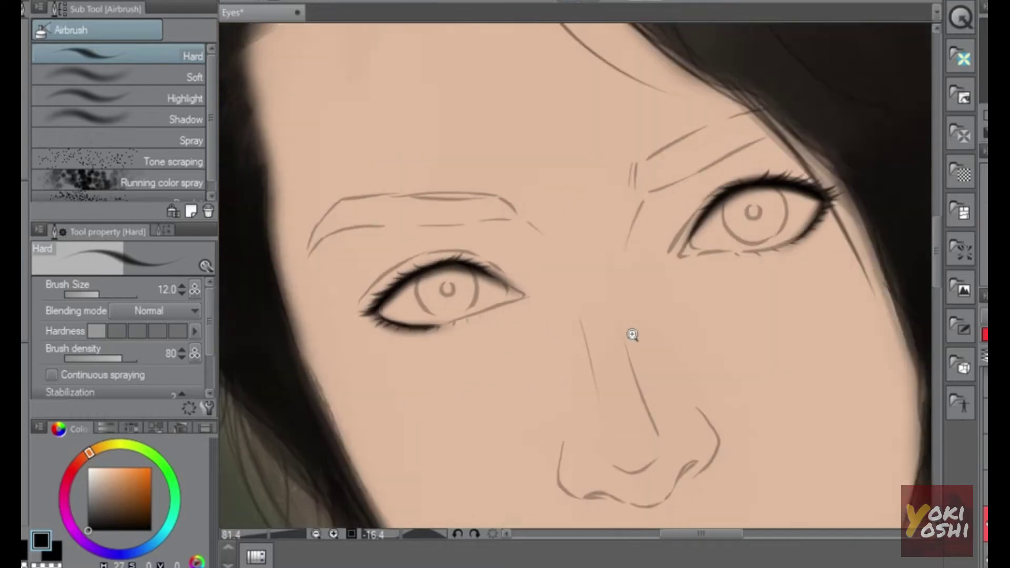
pyautogui.moveTo(632, 334); pyautogui.dragTo(571, 282)
pyautogui.moveTo(771, 169); pyautogui.dragTo(796, 228)
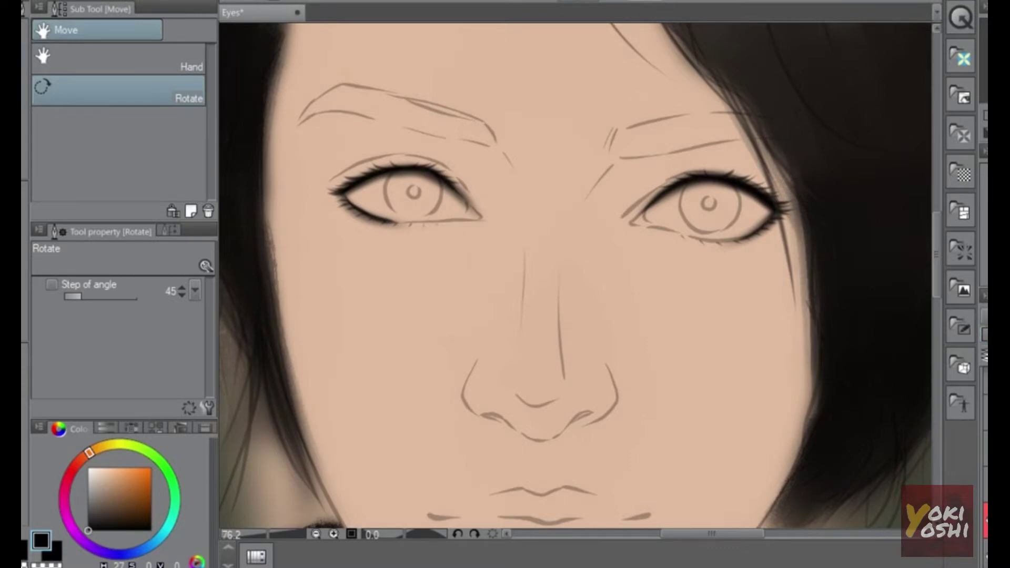
pyautogui.moveTo(658, 218)
pyautogui.mouseDown()
pyautogui.moveTo(780, 242)
pyautogui.moveTo(739, 137)
pyautogui.mouseUp()
pyautogui.moveTo(745, 128)
pyautogui.mouseDown()
pyautogui.moveTo(586, 239)
pyautogui.moveTo(600, 232)
pyautogui.mouseUp()
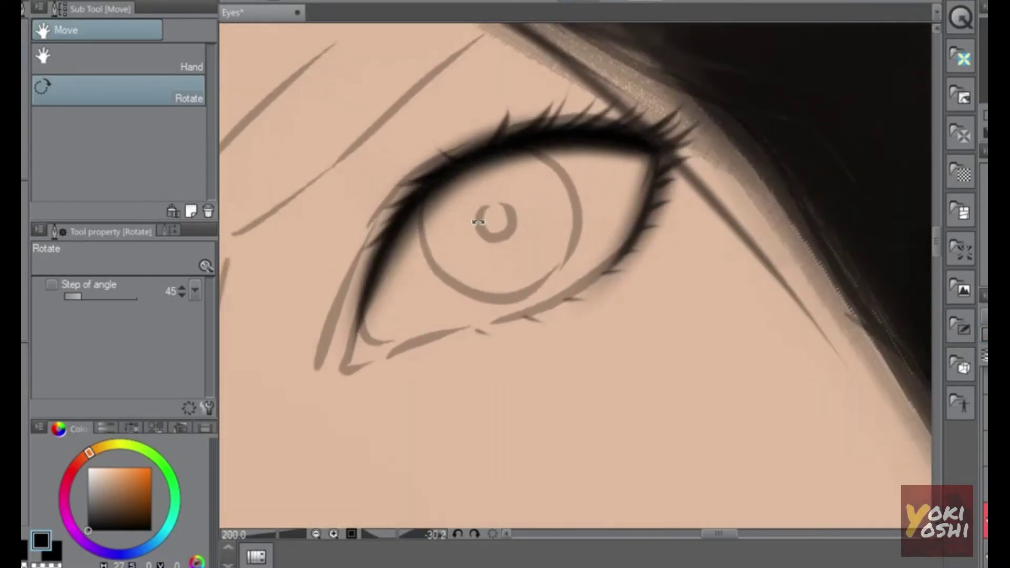
# - Fill the white of the right-hand eye with a warm off-white (H 27, S 10, V 90) using the Soft airbrush at size 15
pyautogui.moveTo(478, 223); pyautogui.dragTo(518, 223)
pyautogui.press('b')
pyautogui.click(158, 76)
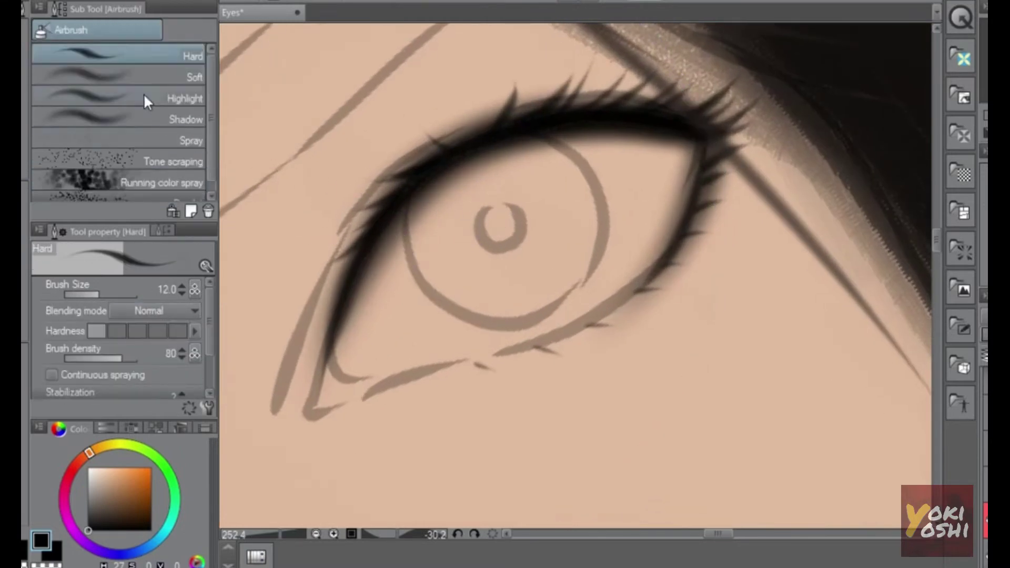
pyautogui.moveTo(124, 489); pyautogui.dragTo(95, 475)
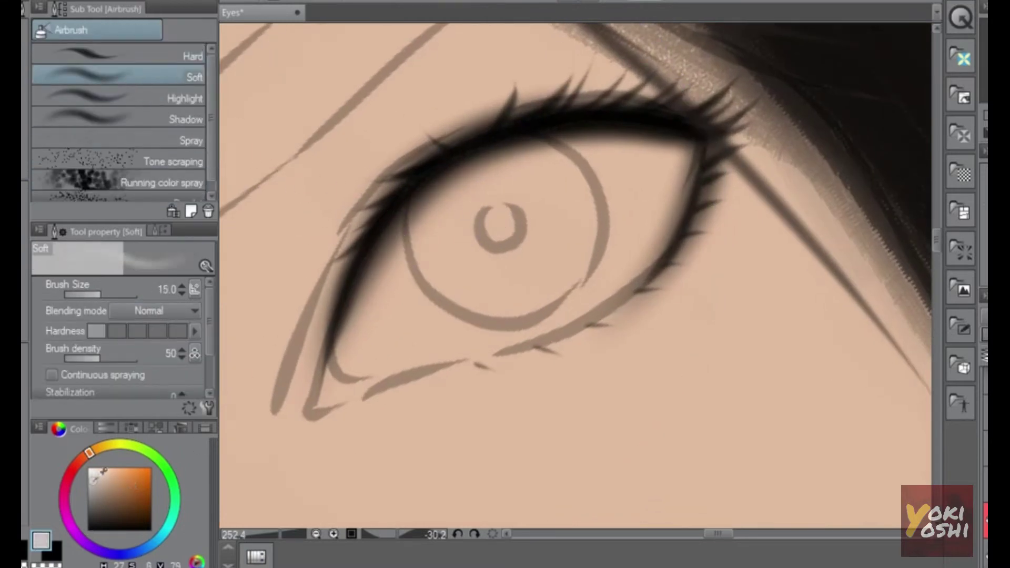
pyautogui.moveTo(483, 221)
pyautogui.mouseDown()
pyautogui.moveTo(480, 203)
pyautogui.moveTo(371, 316)
pyautogui.moveTo(383, 266)
pyautogui.moveTo(350, 339)
pyautogui.moveTo(360, 365)
pyautogui.moveTo(582, 293)
pyautogui.moveTo(523, 298)
pyautogui.moveTo(682, 150)
pyautogui.moveTo(647, 245)
pyautogui.moveTo(598, 288)
pyautogui.mouseUp()
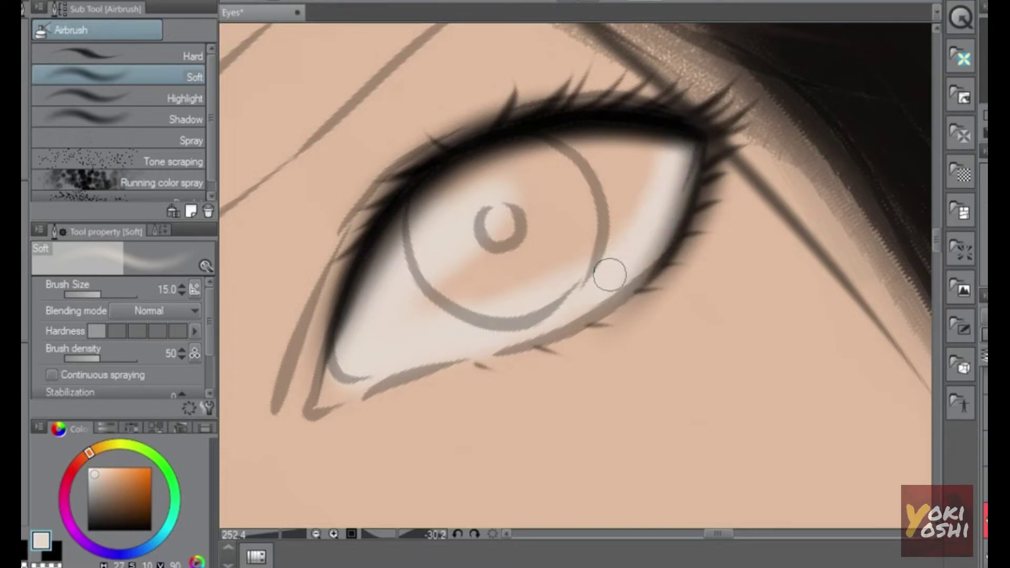
pyautogui.moveTo(462, 226)
pyautogui.mouseDown()
pyautogui.moveTo(439, 290)
pyautogui.moveTo(471, 308)
pyautogui.moveTo(609, 231)
pyautogui.moveTo(591, 266)
pyautogui.moveTo(642, 145)
pyautogui.moveTo(597, 135)
pyautogui.moveTo(478, 163)
pyautogui.moveTo(591, 142)
pyautogui.mouseUp()
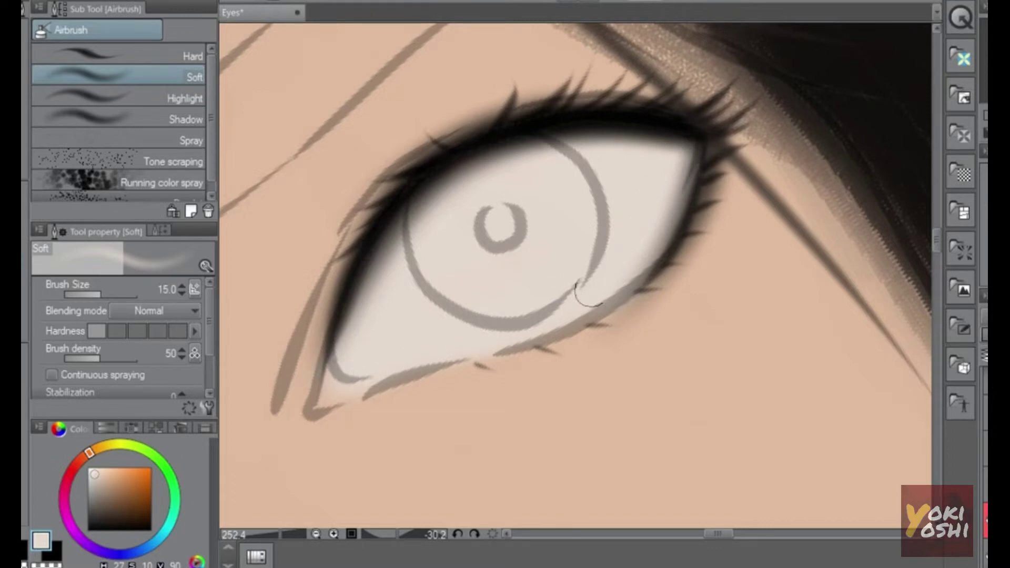
# - Trim the off-white spill along the right-hand eye's lower lid with the Soft eraser at size 8
pyautogui.press('e')
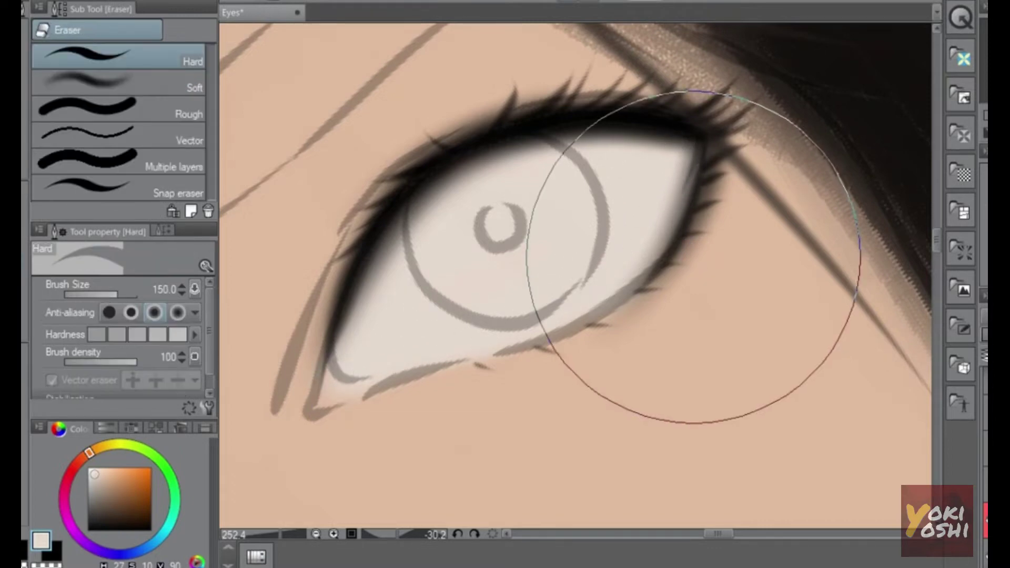
pyautogui.click(179, 88)
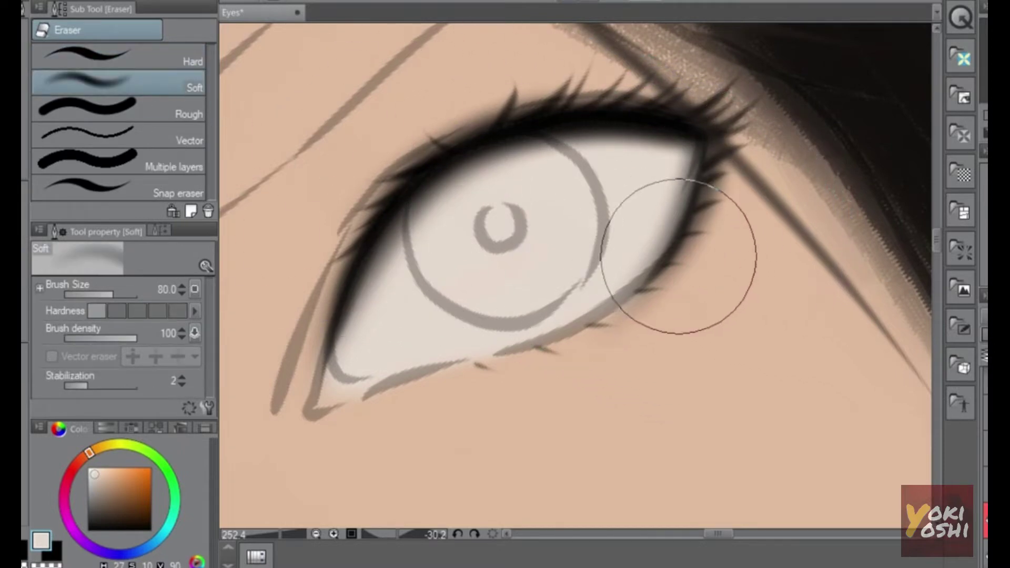
pyautogui.press('[')
pyautogui.press('[')
pyautogui.press('[')
pyautogui.press('[')
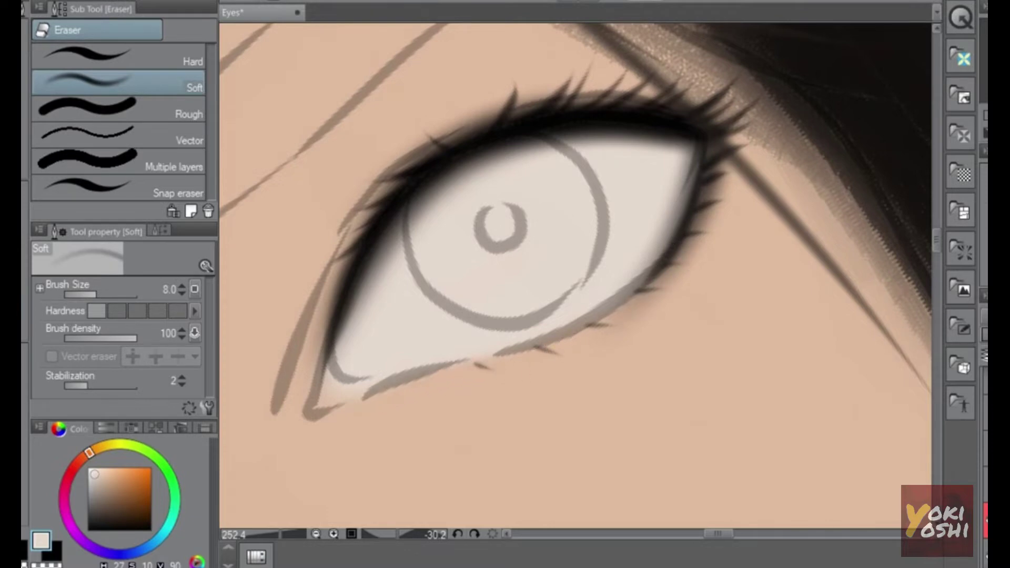
pyautogui.moveTo(720, 286); pyautogui.dragTo(647, 363)
pyautogui.moveTo(592, 390); pyautogui.dragTo(671, 275)
pyautogui.moveTo(568, 265); pyautogui.dragTo(642, 268)
# - Fill the white of the left-hand eye with the same off-white, using the Soft airbrush at size 15
pyautogui.press('b')
pyautogui.scroll(2, 514, 283)
pyautogui.press('b')
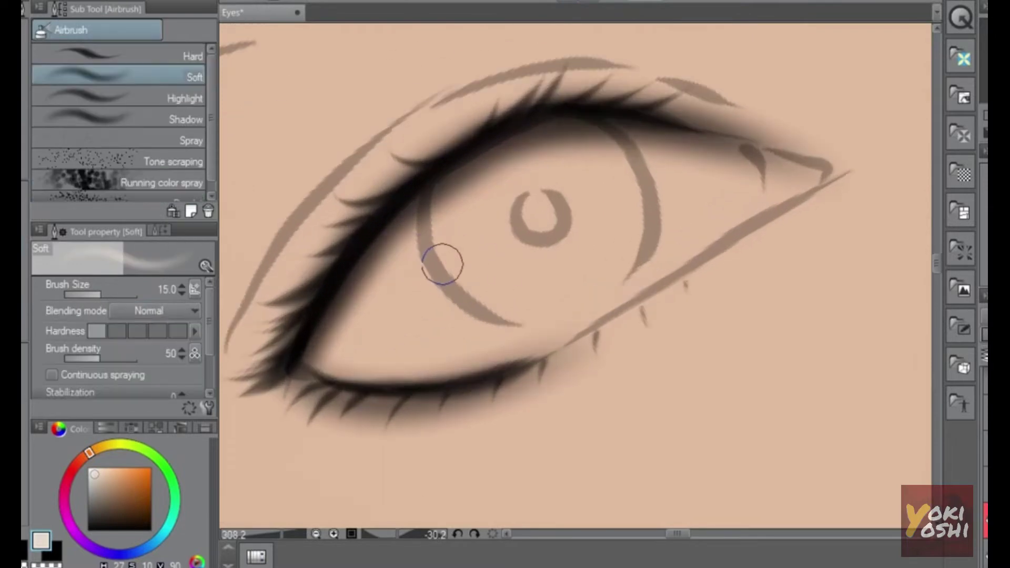
pyautogui.moveTo(371, 281)
pyautogui.mouseDown()
pyautogui.moveTo(316, 349)
pyautogui.moveTo(453, 358)
pyautogui.moveTo(581, 301)
pyautogui.moveTo(504, 343)
pyautogui.moveTo(721, 210)
pyautogui.moveTo(755, 162)
pyautogui.moveTo(735, 168)
pyautogui.moveTo(601, 128)
pyautogui.moveTo(510, 165)
pyautogui.moveTo(401, 247)
pyautogui.moveTo(448, 189)
pyautogui.moveTo(521, 188)
pyautogui.moveTo(460, 286)
pyautogui.moveTo(452, 332)
pyautogui.mouseUp()
pyautogui.moveTo(523, 304)
pyautogui.mouseDown()
pyautogui.moveTo(490, 280)
pyautogui.moveTo(453, 305)
pyautogui.moveTo(487, 241)
pyautogui.moveTo(444, 234)
pyautogui.moveTo(592, 150)
pyautogui.mouseUp()
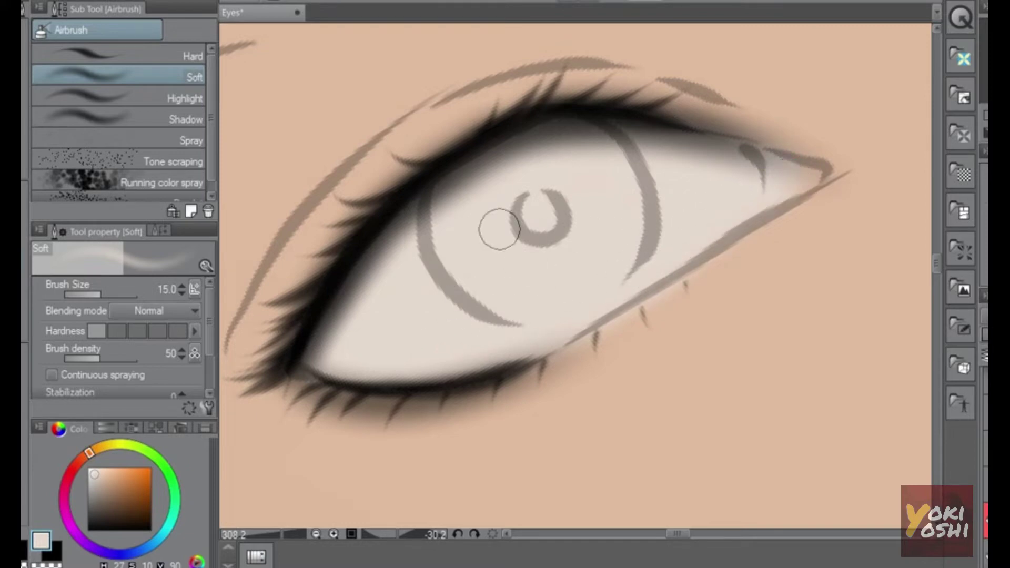
# - Clean up the off-white along the left-hand eye's lid edges and inner corner with the Soft eraser at size 8
pyautogui.press('e')
pyautogui.hotkey('shift', 'space')
pyautogui.moveTo(768, 117)
pyautogui.mouseDown()
pyautogui.moveTo(782, 280)
pyautogui.moveTo(704, 405)
pyautogui.mouseUp()
pyautogui.moveTo(719, 348); pyautogui.dragTo(506, 297)
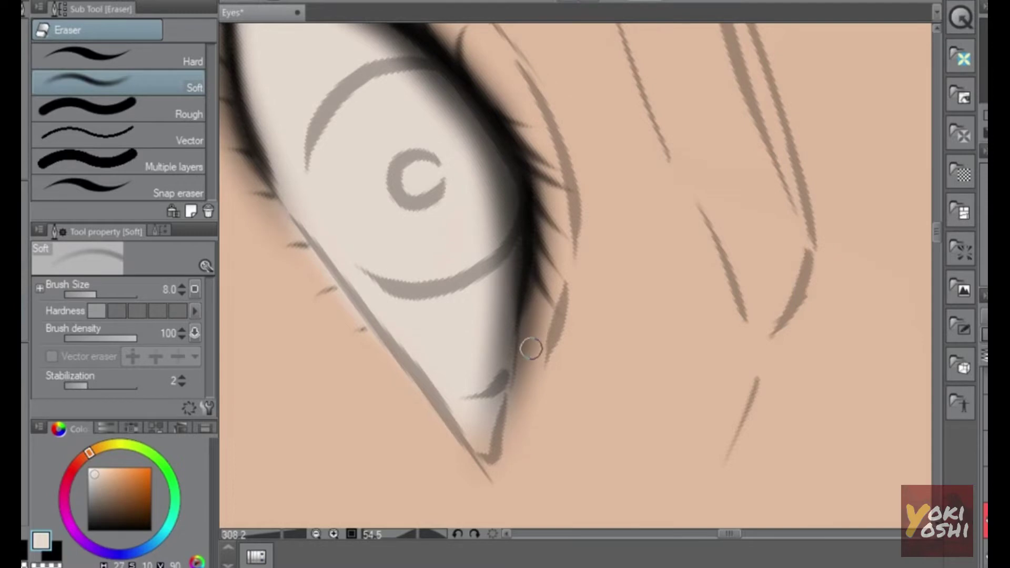
pyautogui.hotkey('shift', 'space')
pyautogui.moveTo(678, 442)
pyautogui.mouseDown()
pyautogui.moveTo(633, 164)
pyautogui.moveTo(618, 160)
pyautogui.mouseUp()
pyautogui.moveTo(727, 151); pyautogui.dragTo(765, 274)
pyautogui.moveTo(732, 378); pyautogui.dragTo(745, 192)
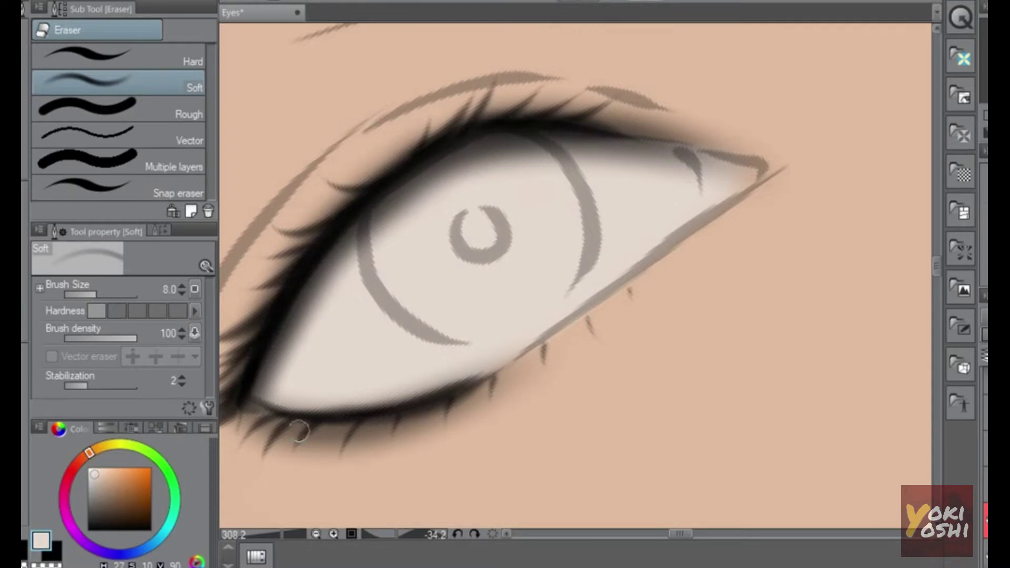
# - Check the whites of both eyes against the whole face, ending close up on the right-hand eye
pyautogui.scroll(-8, 752, 255)
pyautogui.press('space')
pyautogui.moveTo(689, 336); pyautogui.dragTo(400, 420)
pyautogui.hotkey('shift', 'space')
pyautogui.moveTo(652, 243); pyautogui.dragTo(736, 282)
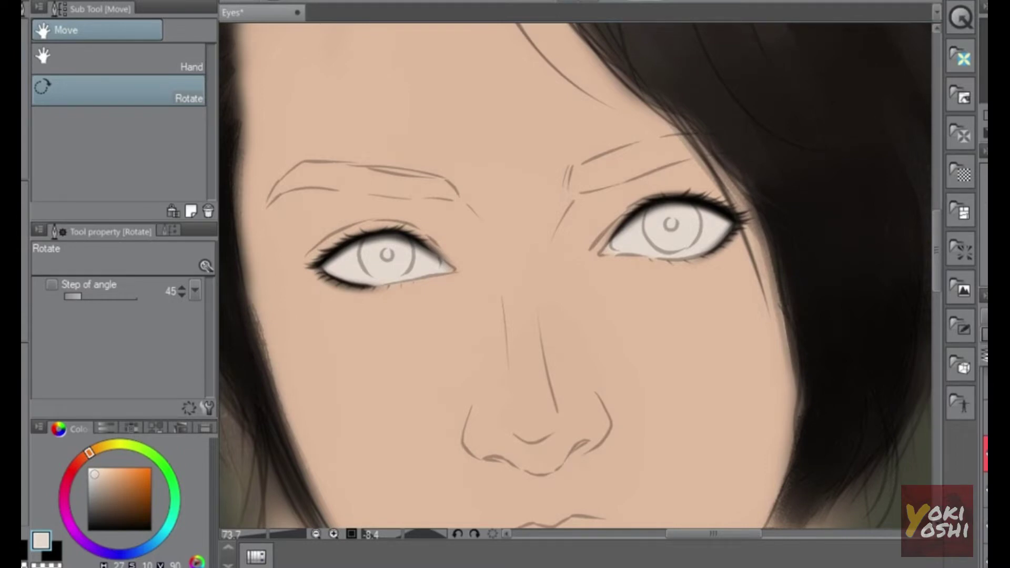
pyautogui.moveTo(693, 237); pyautogui.dragTo(729, 214)
pyautogui.hotkey('shift', 'space')
pyautogui.hotkey('ctrl', 'space')
pyautogui.moveTo(669, 162); pyautogui.dragTo(741, 169)
pyautogui.press('space')
pyautogui.moveTo(741, 168); pyautogui.dragTo(713, 206)
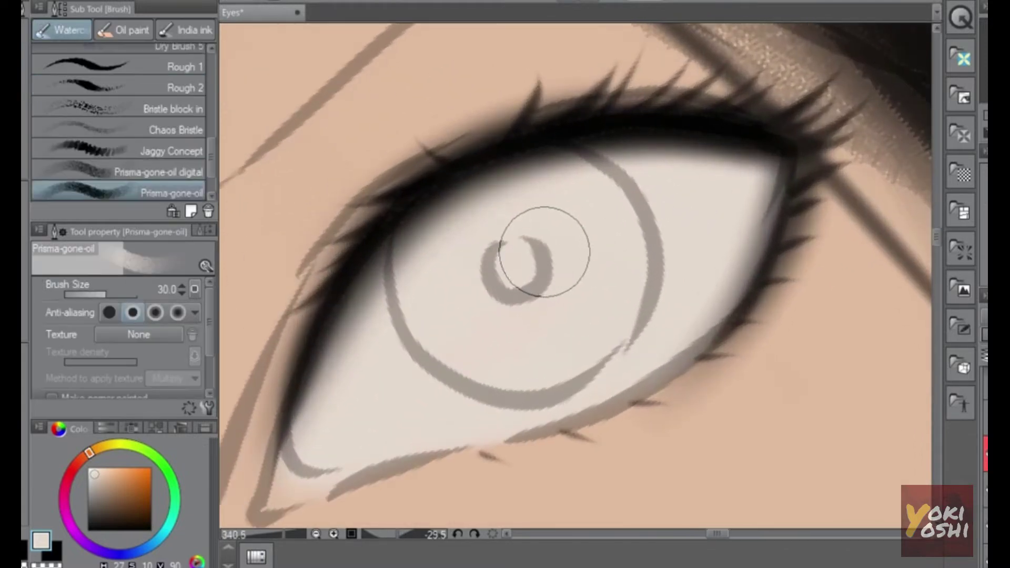
# - Try a pale greyish beige on the right-hand iris with the Soft airbrush, then undo the stroke
pyautogui.press('b')
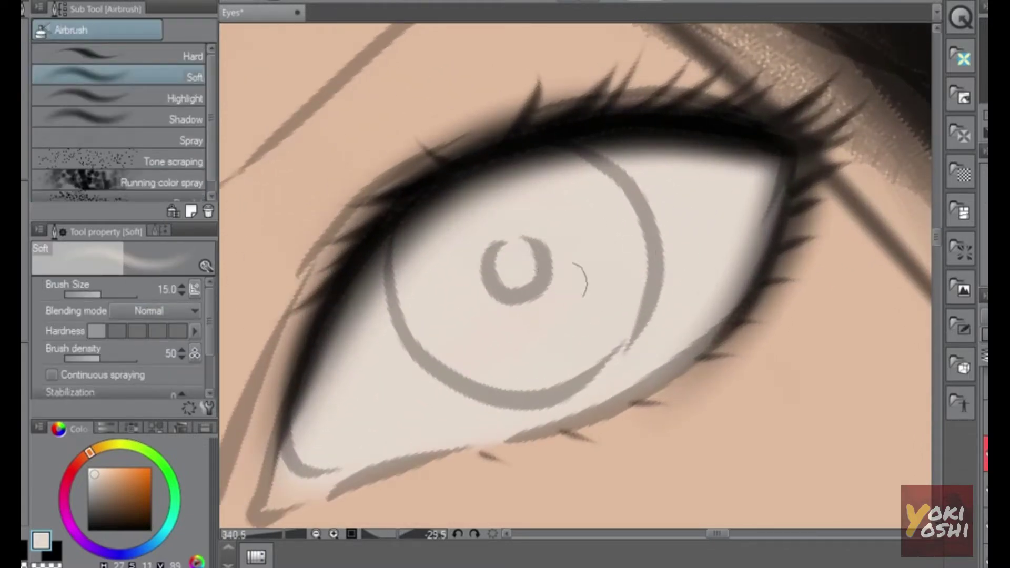
pyautogui.moveTo(166, 468); pyautogui.dragTo(174, 486)
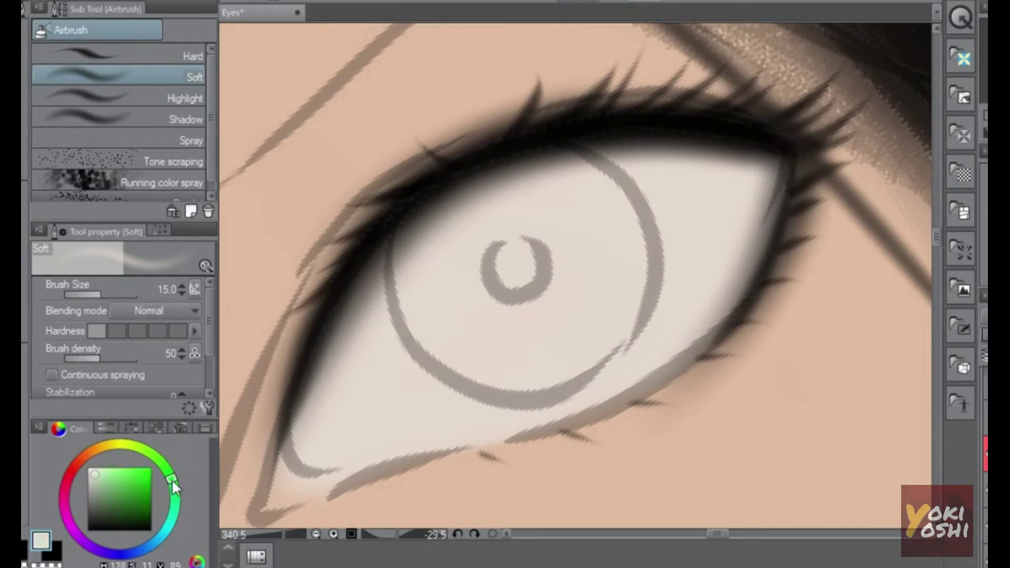
pyautogui.click(99, 479)
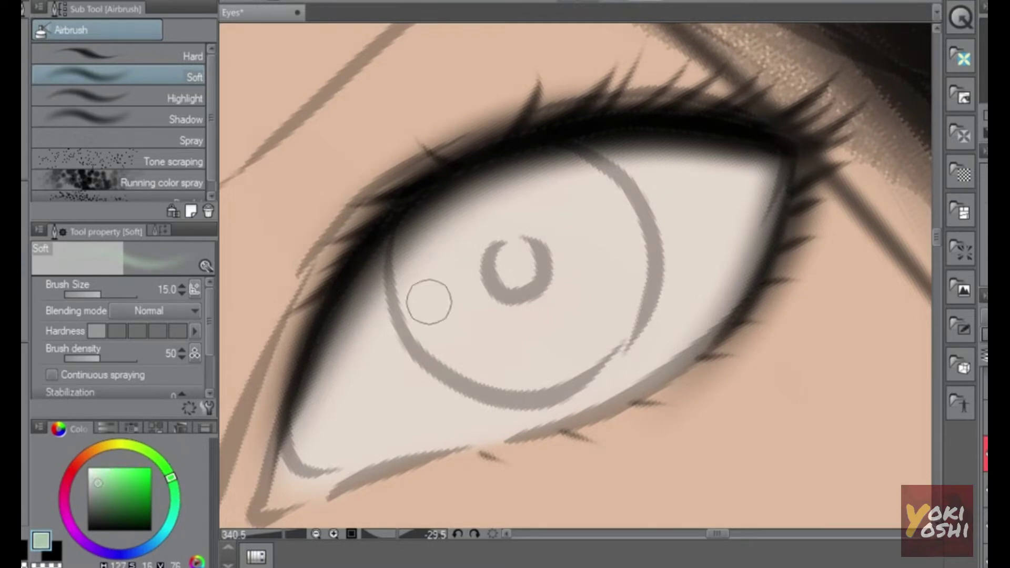
pyautogui.click(91, 455)
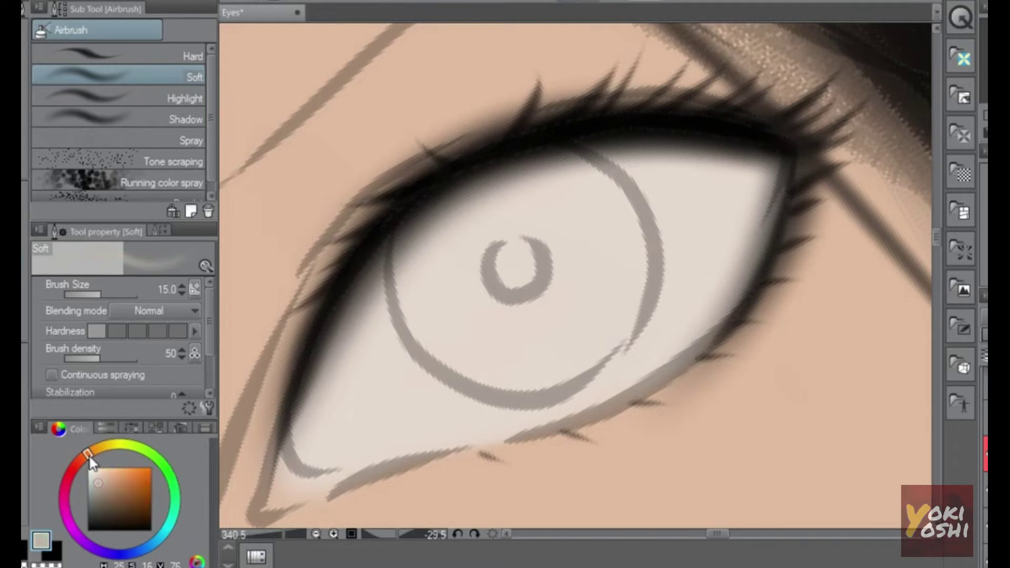
pyautogui.moveTo(433, 237)
pyautogui.mouseDown()
pyautogui.moveTo(436, 347)
pyautogui.moveTo(490, 368)
pyautogui.mouseUp()
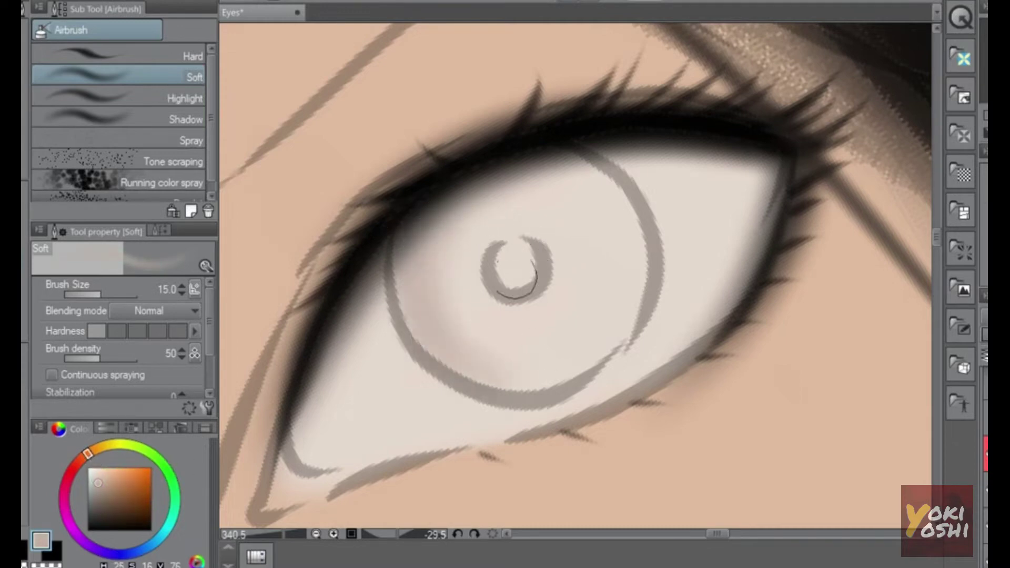
pyautogui.hotkey('ctrl', 'z')
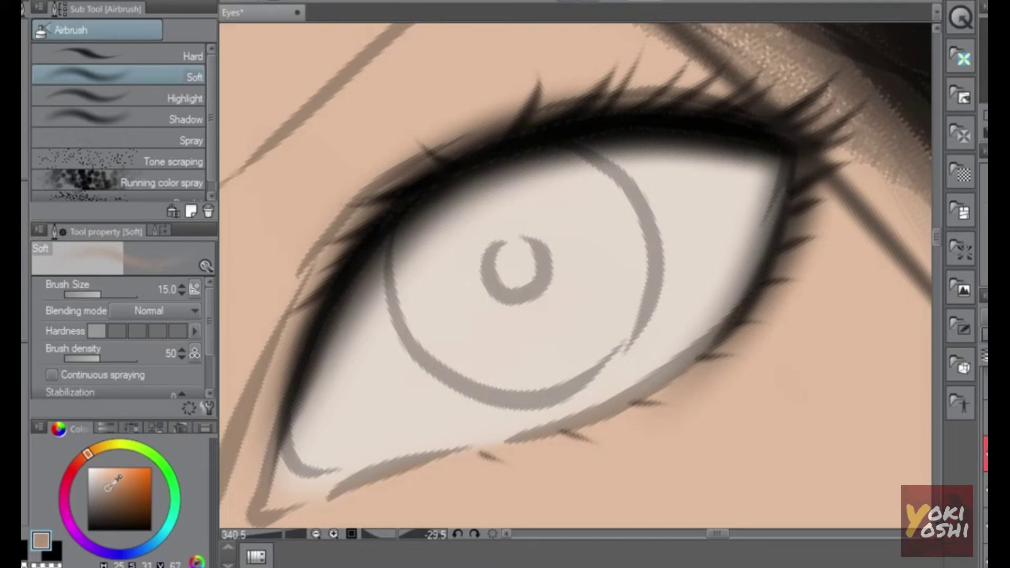
# - Fill the right-hand iris with a muted brown (H 25, S 33, V 60), using the Soft airbrush at sizes 15 to 17
pyautogui.moveTo(402, 245)
pyautogui.mouseDown()
pyautogui.moveTo(478, 339)
pyautogui.moveTo(430, 335)
pyautogui.moveTo(425, 325)
pyautogui.moveTo(625, 347)
pyautogui.mouseUp()
pyautogui.moveTo(545, 153)
pyautogui.mouseDown()
pyautogui.moveTo(570, 164)
pyautogui.moveTo(629, 263)
pyautogui.moveTo(543, 153)
pyautogui.moveTo(612, 200)
pyautogui.moveTo(601, 240)
pyautogui.moveTo(619, 213)
pyautogui.moveTo(576, 353)
pyautogui.moveTo(615, 202)
pyautogui.moveTo(617, 311)
pyautogui.moveTo(607, 295)
pyautogui.moveTo(631, 278)
pyautogui.moveTo(562, 361)
pyautogui.moveTo(599, 331)
pyautogui.mouseUp()
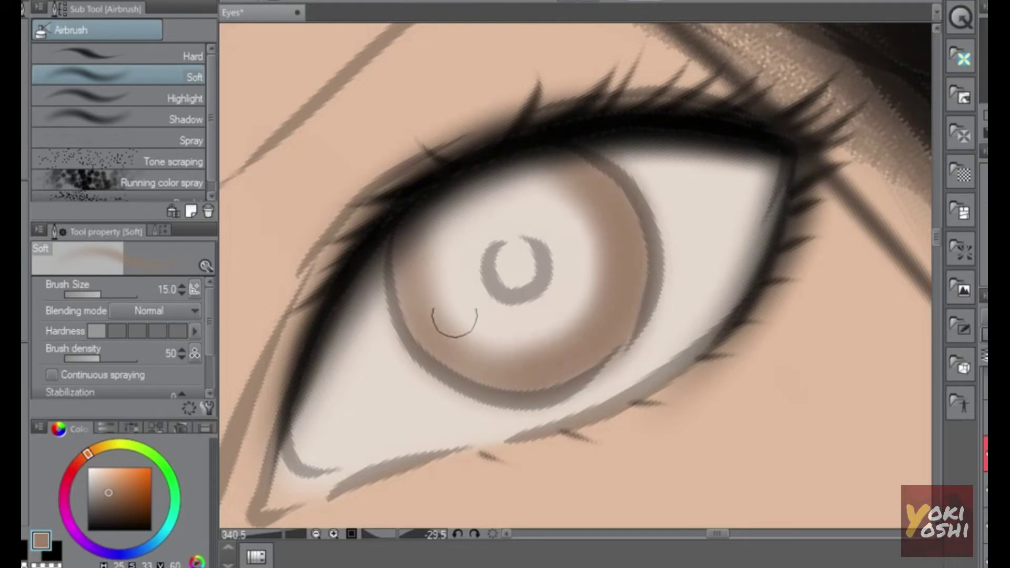
pyautogui.moveTo(415, 221); pyautogui.dragTo(540, 368)
pyautogui.press(']')
pyautogui.moveTo(494, 207)
pyautogui.mouseDown()
pyautogui.moveTo(451, 230)
pyautogui.moveTo(449, 309)
pyautogui.moveTo(463, 304)
pyautogui.moveTo(458, 269)
pyautogui.moveTo(535, 350)
pyautogui.moveTo(571, 244)
pyautogui.moveTo(598, 300)
pyautogui.moveTo(589, 210)
pyautogui.moveTo(462, 270)
pyautogui.moveTo(480, 235)
pyautogui.mouseUp()
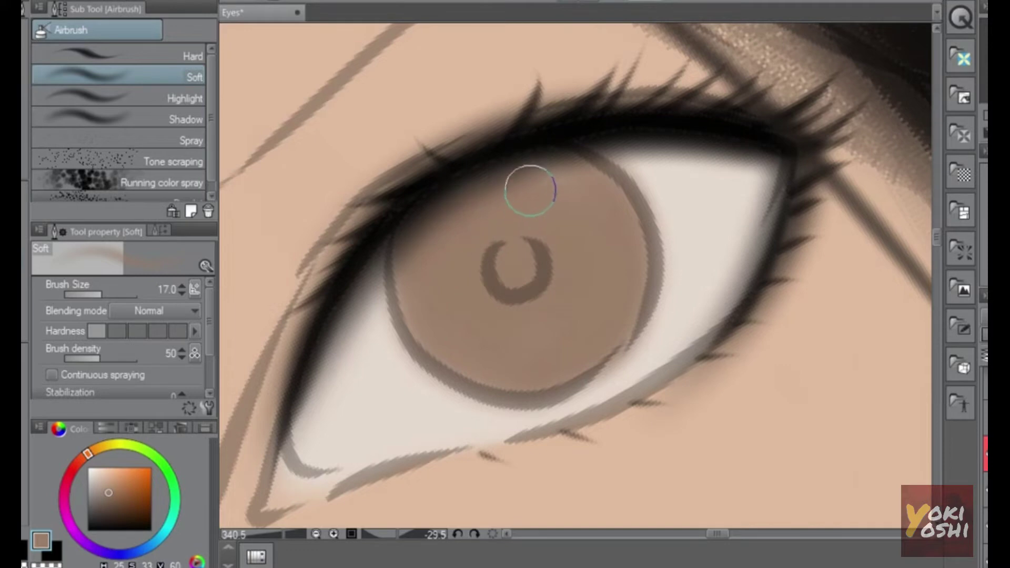
pyautogui.press('[')
pyautogui.press('[')
pyautogui.press('[')
pyautogui.press('[')
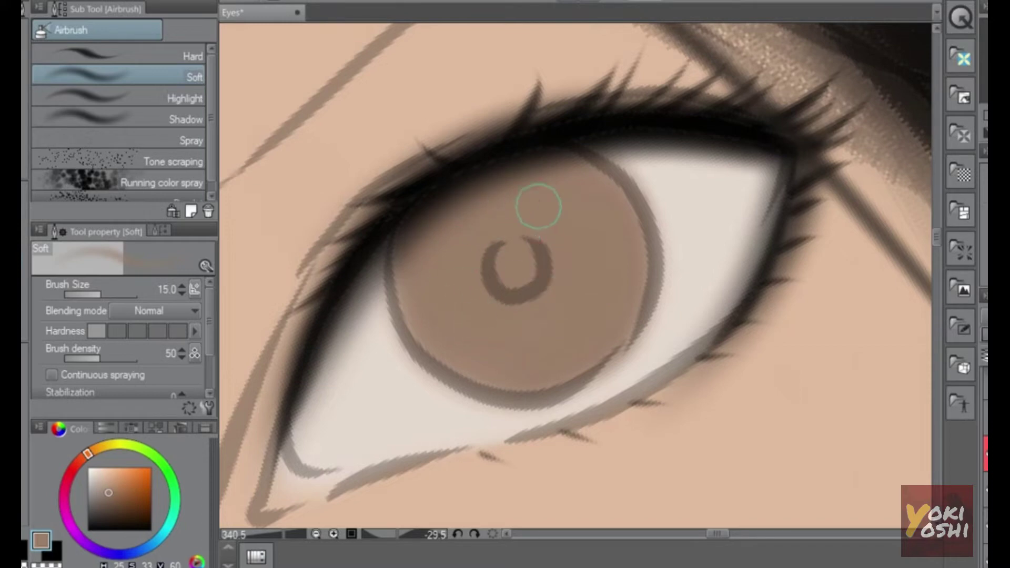
# - Fill the left-hand iris with the same muted brown, using the Soft airbrush at size 15
pyautogui.keyDown('alt'); pyautogui.click(676, 273); pyautogui.keyUp('alt')
pyautogui.keyDown('alt'); pyautogui.click(676, 273); pyautogui.keyUp('alt')
pyautogui.moveTo(479, 418); pyautogui.dragTo(790, 252)
pyautogui.keyDown('ctrl'); pyautogui.click(455, 381); pyautogui.keyUp('ctrl')
pyautogui.keyDown('ctrl'); pyautogui.click(455, 351); pyautogui.keyUp('ctrl')
pyautogui.scroll(1, 456, 350)
pyautogui.moveTo(326, 270)
pyautogui.mouseDown()
pyautogui.moveTo(329, 284)
pyautogui.moveTo(315, 293)
pyautogui.moveTo(321, 334)
pyautogui.moveTo(371, 374)
pyautogui.moveTo(431, 390)
pyautogui.moveTo(375, 387)
pyautogui.moveTo(465, 390)
pyautogui.moveTo(516, 372)
pyautogui.moveTo(494, 374)
pyautogui.moveTo(547, 252)
pyautogui.mouseUp()
pyautogui.moveTo(480, 181)
pyautogui.mouseDown()
pyautogui.moveTo(505, 194)
pyautogui.moveTo(485, 180)
pyautogui.moveTo(531, 232)
pyautogui.moveTo(551, 298)
pyautogui.moveTo(477, 196)
pyautogui.moveTo(426, 214)
pyautogui.moveTo(349, 218)
pyautogui.moveTo(364, 308)
pyautogui.moveTo(387, 228)
pyautogui.moveTo(428, 327)
pyautogui.moveTo(447, 345)
pyautogui.moveTo(488, 232)
pyautogui.moveTo(511, 307)
pyautogui.mouseUp()
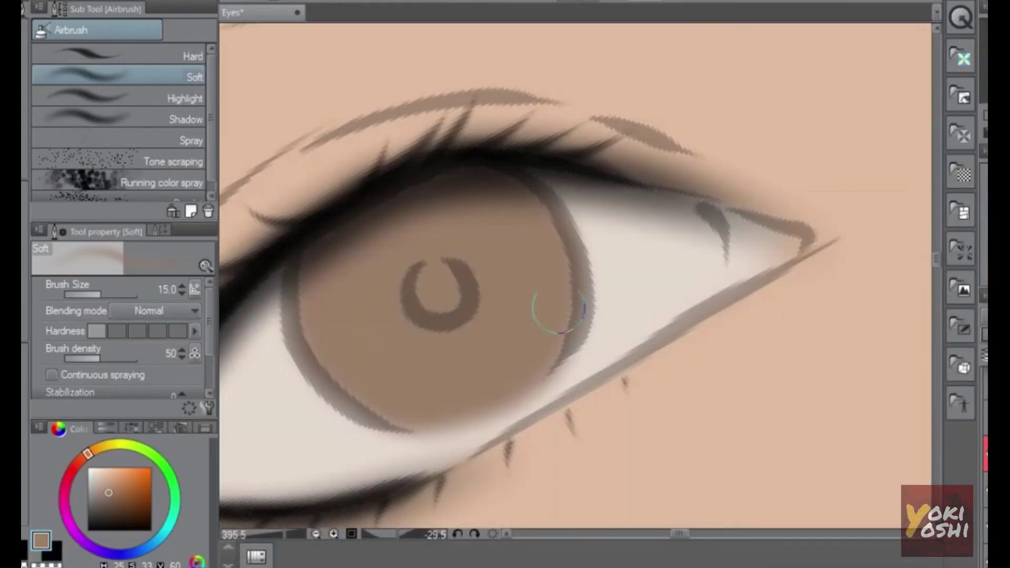
# - Paint a soft black pupil in the centre of the right-hand iris with the Soft airbrush at size 15
pyautogui.moveTo(612, 271); pyautogui.dragTo(537, 273)
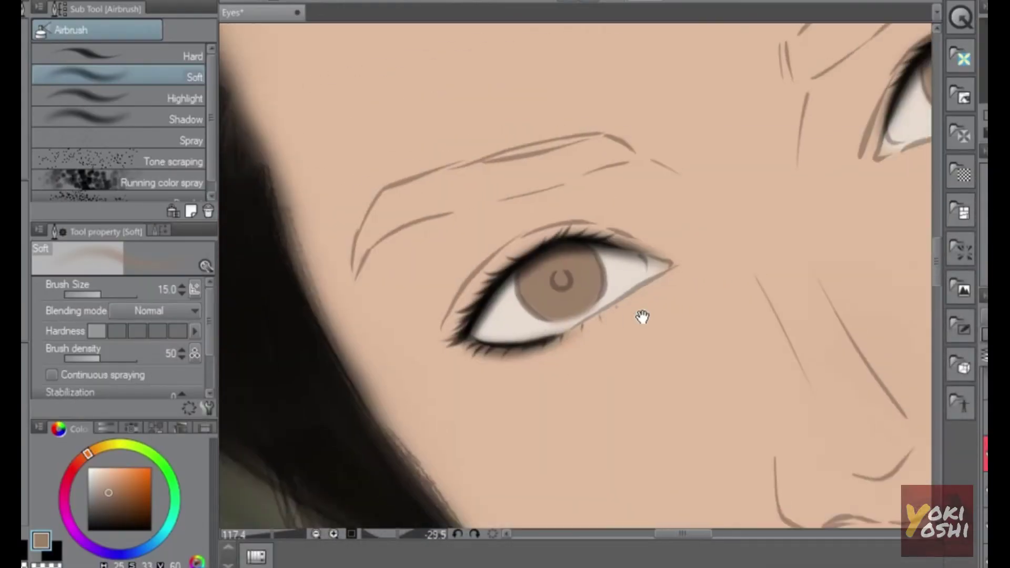
pyautogui.moveTo(642, 315); pyautogui.dragTo(488, 314)
pyautogui.moveTo(752, 164); pyautogui.dragTo(637, 321)
pyautogui.scroll(6, 744, 226)
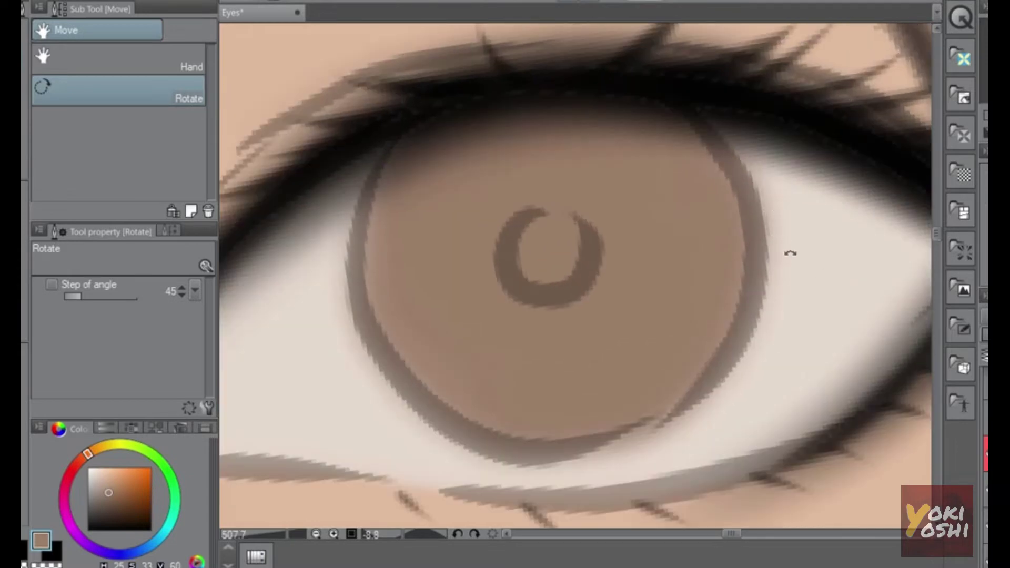
pyautogui.scroll(-8, 789, 253)
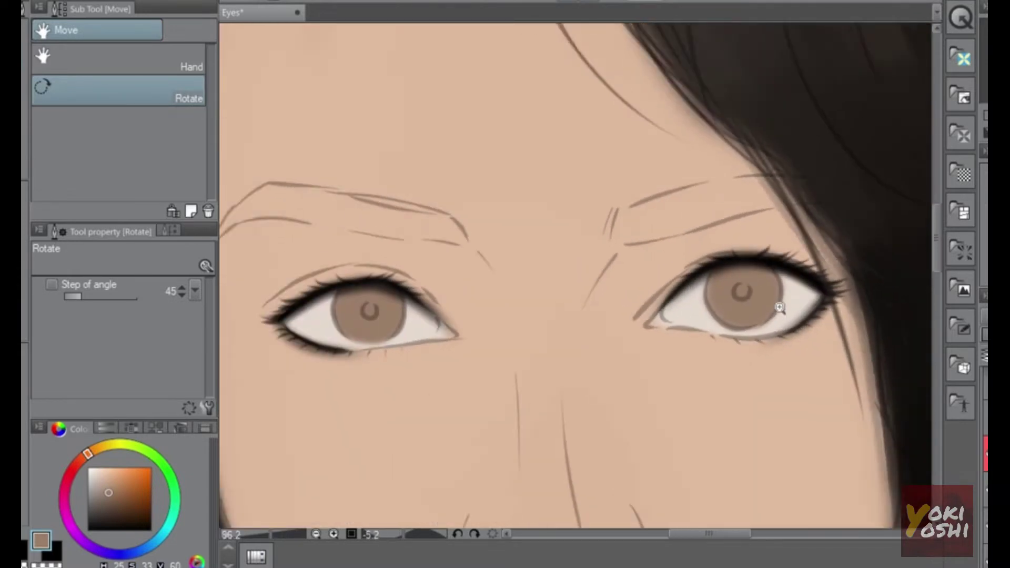
pyautogui.scroll(2, 779, 307)
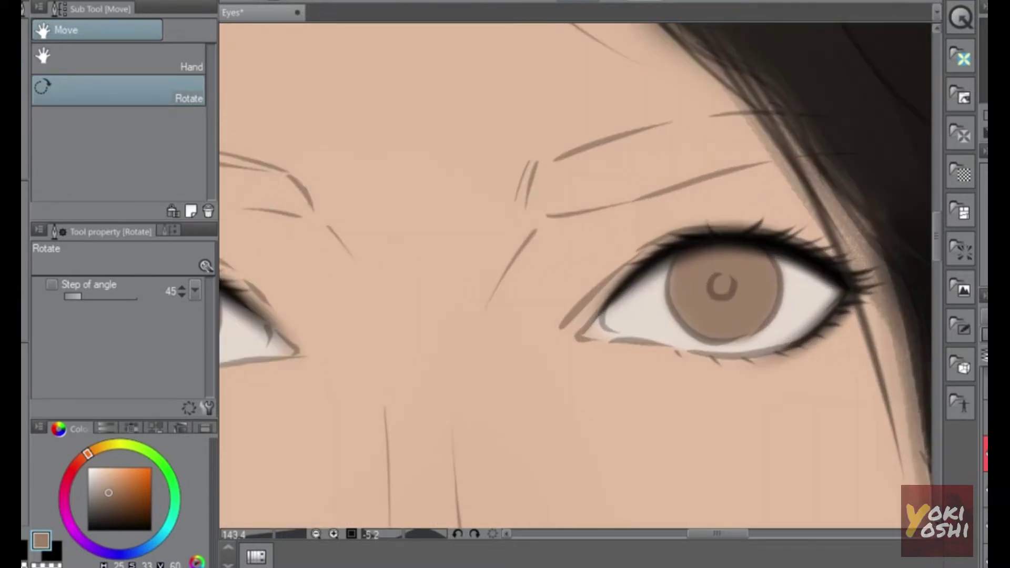
pyautogui.scroll(4, 768, 304)
pyautogui.press('b')
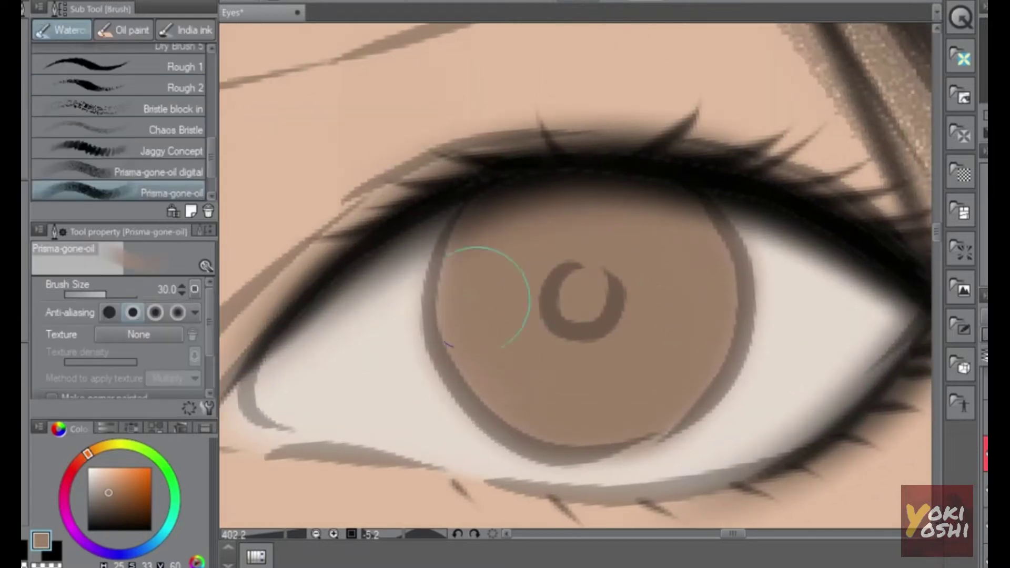
pyautogui.press('b')
pyautogui.moveTo(113, 516); pyautogui.dragTo(88, 531)
pyautogui.moveTo(585, 292)
pyautogui.mouseDown()
pyautogui.moveTo(581, 301)
pyautogui.moveTo(600, 295)
pyautogui.mouseUp()
# - Paint a matching soft black pupil in the centre of the left-hand iris
pyautogui.scroll(-5, 694, 320)
pyautogui.moveTo(501, 398); pyautogui.dragTo(662, 364)
pyautogui.moveTo(406, 296); pyautogui.dragTo(516, 306)
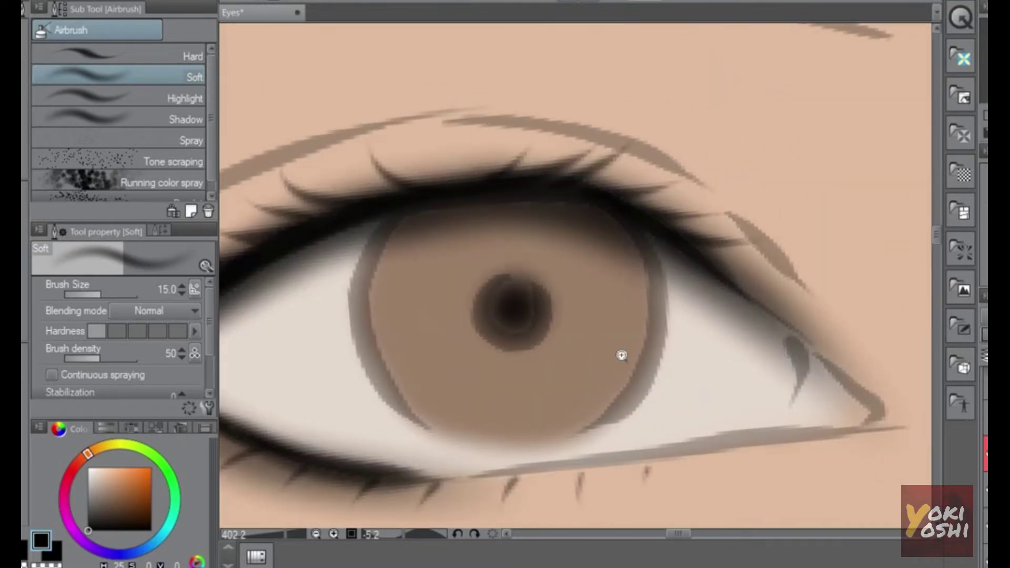
# - Erase the sketch lines around the right-hand eye's pupil and the inner side of its iris with an enlarged Soft eraser
pyautogui.scroll(-6, 609, 347)
pyautogui.moveTo(683, 435); pyautogui.dragTo(742, 344)
pyautogui.scroll(3, 707, 355)
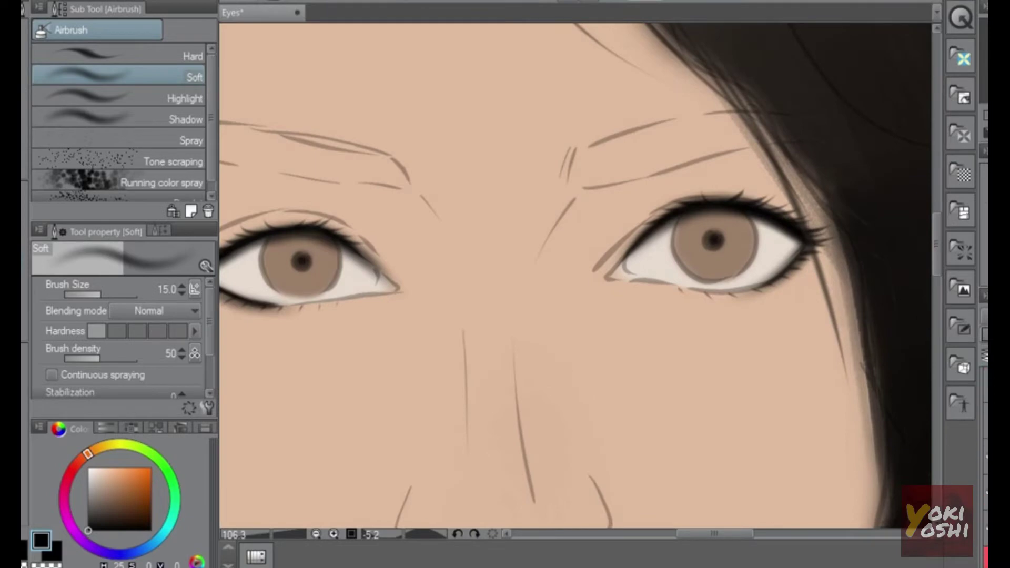
pyautogui.scroll(2, 728, 286)
pyautogui.press('e')
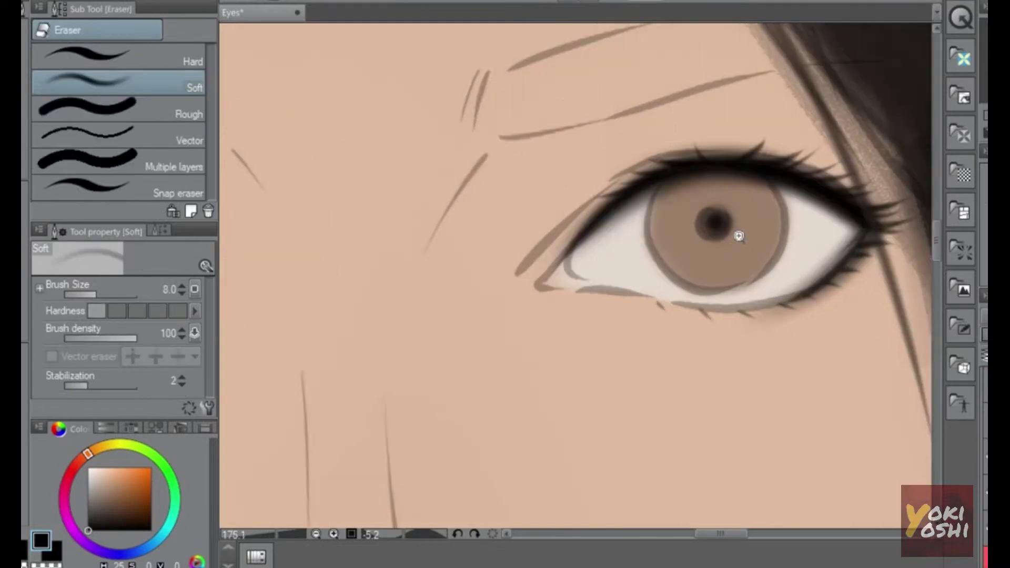
pyautogui.scroll(2, 736, 237)
pyautogui.press(']')
pyautogui.press(']')
pyautogui.press(']')
pyautogui.moveTo(659, 167)
pyautogui.mouseDown()
pyautogui.moveTo(619, 188)
pyautogui.moveTo(685, 177)
pyautogui.moveTo(625, 241)
pyautogui.moveTo(628, 257)
pyautogui.mouseUp()
pyautogui.moveTo(695, 226)
pyautogui.mouseDown()
pyautogui.moveTo(716, 211)
pyautogui.moveTo(707, 227)
pyautogui.mouseUp()
pyautogui.moveTo(631, 255)
pyautogui.mouseDown()
pyautogui.moveTo(646, 285)
pyautogui.moveTo(670, 295)
pyautogui.mouseUp()
# - Erase the rest of the right-hand iris's sketch outline with the Hard eraser at size 25
pyautogui.click(152, 57)
pyautogui.press('[')
pyautogui.press('[')
pyautogui.press('[')
pyautogui.press('[')
pyautogui.press('[')
pyautogui.press('[')
pyautogui.press('[')
pyautogui.press('[')
pyautogui.press('[')
pyautogui.moveTo(645, 282)
pyautogui.mouseDown()
pyautogui.moveTo(697, 302)
pyautogui.moveTo(783, 280)
pyautogui.moveTo(755, 283)
pyautogui.moveTo(754, 267)
pyautogui.moveTo(811, 219)
pyautogui.moveTo(775, 183)
pyautogui.moveTo(793, 175)
pyautogui.mouseUp()
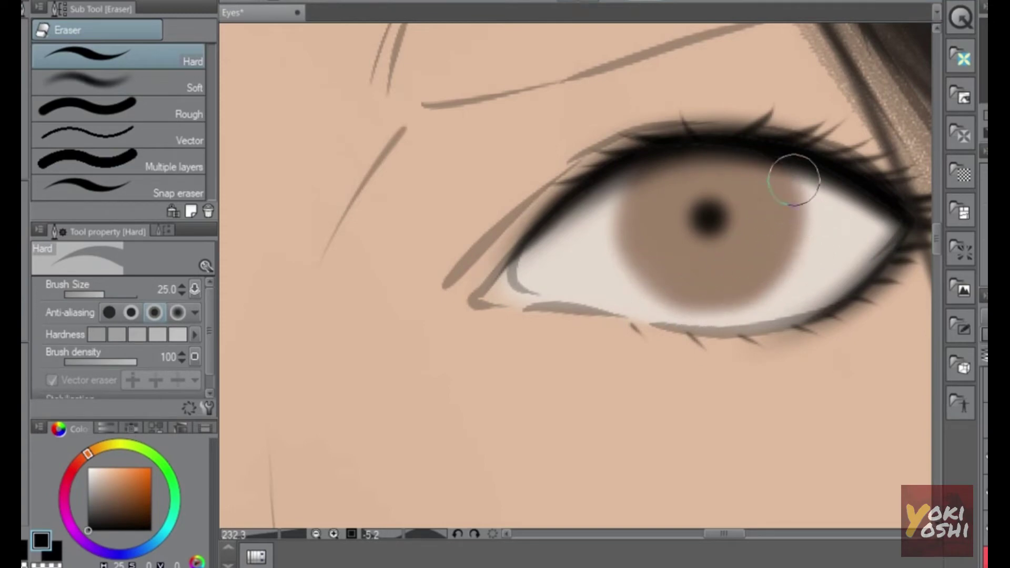
# - Erase the sketch lines around the left-hand eye's iris and pupil with the Hard eraser at size 25
pyautogui.keyDown('ctrl'); pyautogui.moveTo(761, 247); pyautogui.dragTo(633, 352); pyautogui.keyUp('ctrl')
pyautogui.moveTo(442, 332); pyautogui.dragTo(750, 311)
pyautogui.moveTo(479, 226)
pyautogui.keyDown('ctrl'); pyautogui.mouseDown()
pyautogui.moveTo(510, 218)
pyautogui.moveTo(451, 209)
pyautogui.moveTo(492, 316)
pyautogui.mouseUp(); pyautogui.keyUp('ctrl')
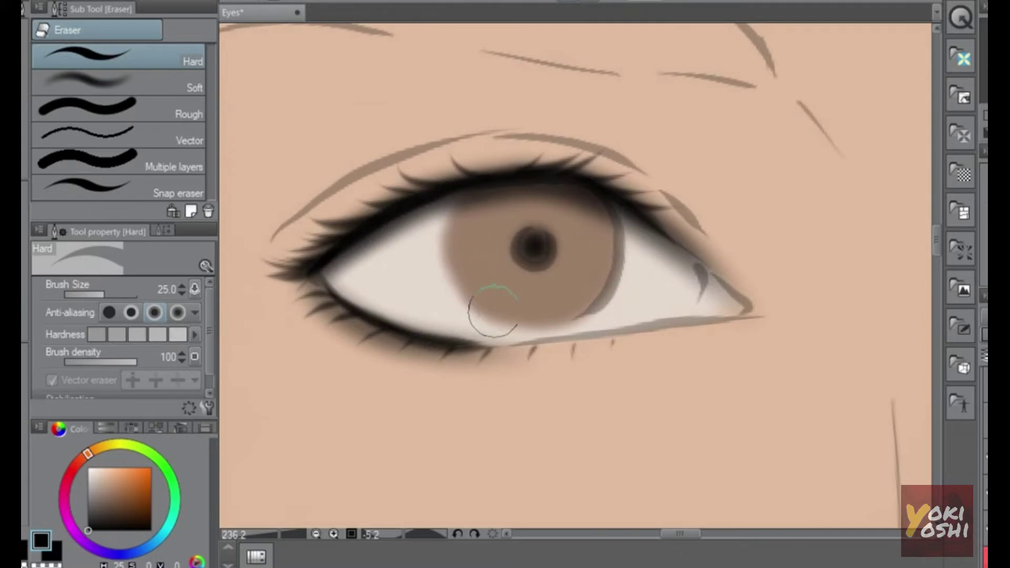
pyautogui.moveTo(558, 301)
pyautogui.mouseDown()
pyautogui.moveTo(597, 302)
pyautogui.moveTo(597, 212)
pyautogui.mouseUp()
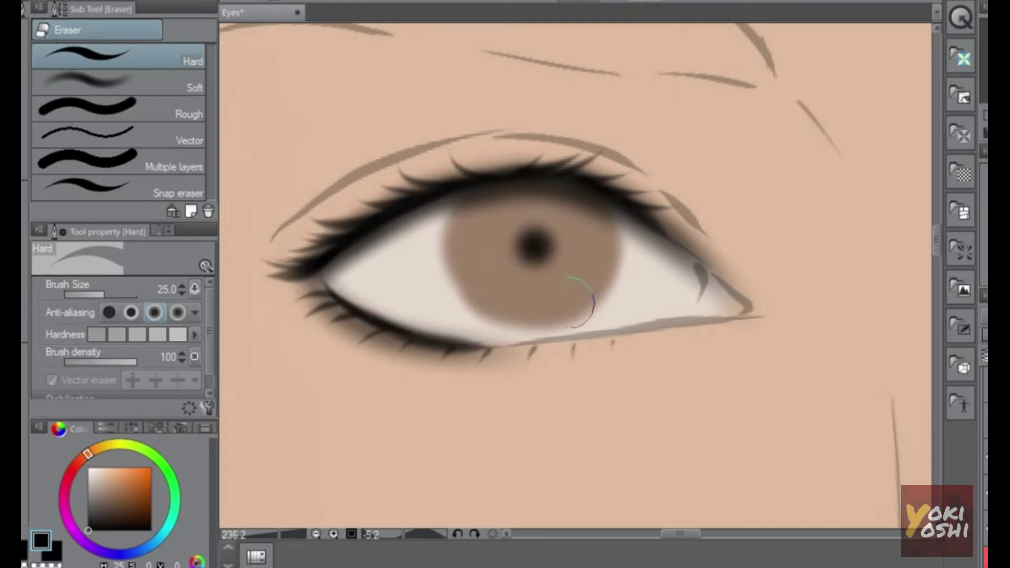
pyautogui.moveTo(772, 361); pyautogui.dragTo(447, 401)
pyautogui.moveTo(740, 371); pyautogui.dragTo(366, 395)
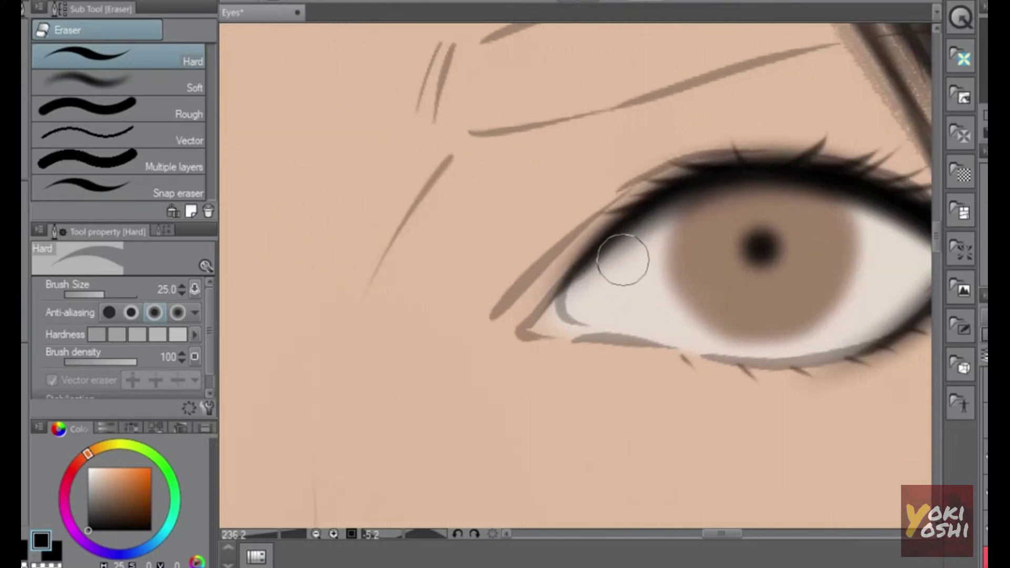
# - Erase the lower-eyelid sketch lines beneath both eyes with the Hard eraser at size 25
pyautogui.moveTo(734, 239); pyautogui.dragTo(608, 255)
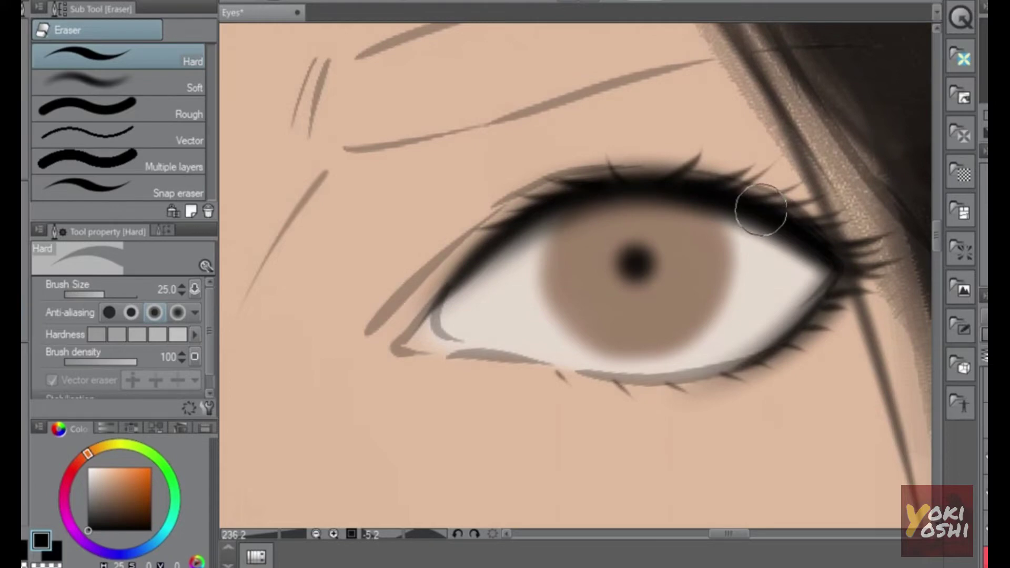
pyautogui.moveTo(773, 338)
pyautogui.mouseDown()
pyautogui.moveTo(604, 376)
pyautogui.moveTo(572, 365)
pyautogui.mouseUp()
pyautogui.moveTo(755, 384)
pyautogui.mouseDown()
pyautogui.moveTo(745, 392)
pyautogui.moveTo(892, 350)
pyautogui.mouseUp()
pyautogui.moveTo(766, 321); pyautogui.dragTo(680, 316)
pyautogui.moveTo(361, 398); pyautogui.dragTo(729, 356)
pyautogui.moveTo(466, 302); pyautogui.dragTo(654, 289)
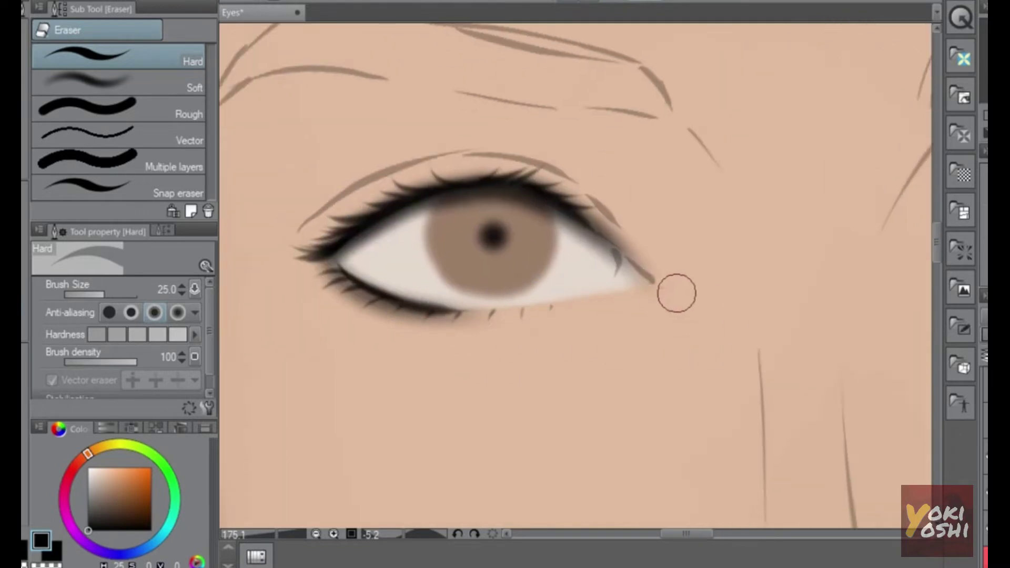
pyautogui.scroll(-3, 631, 380)
pyautogui.scroll(-2, 631, 381)
pyautogui.scroll(-3, 780, 382)
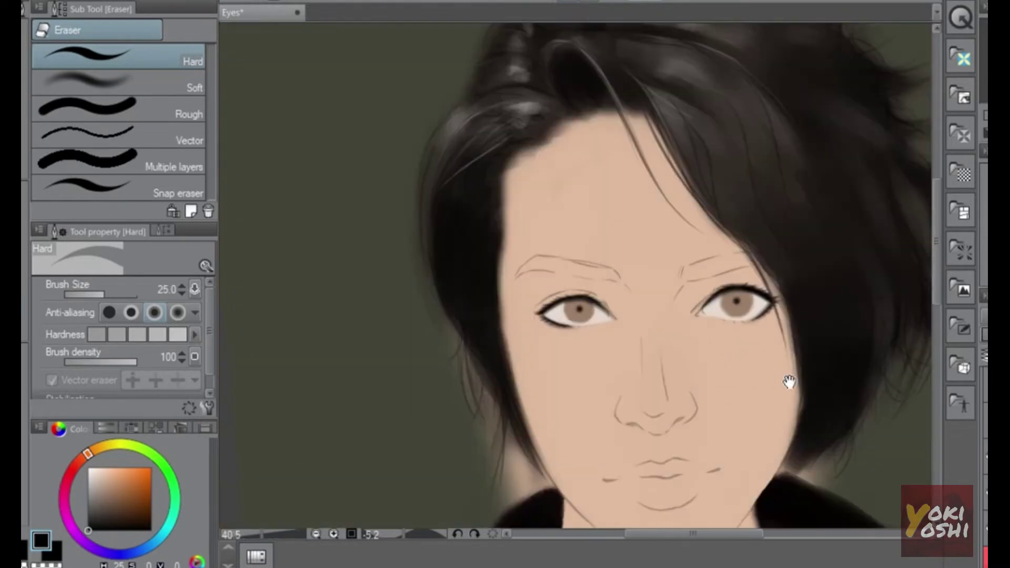
# - Sample the brown of the right-hand iris and deepen it to a darker, more saturated brown (H 25, S 58, V 42)
pyautogui.scroll(6, 792, 371)
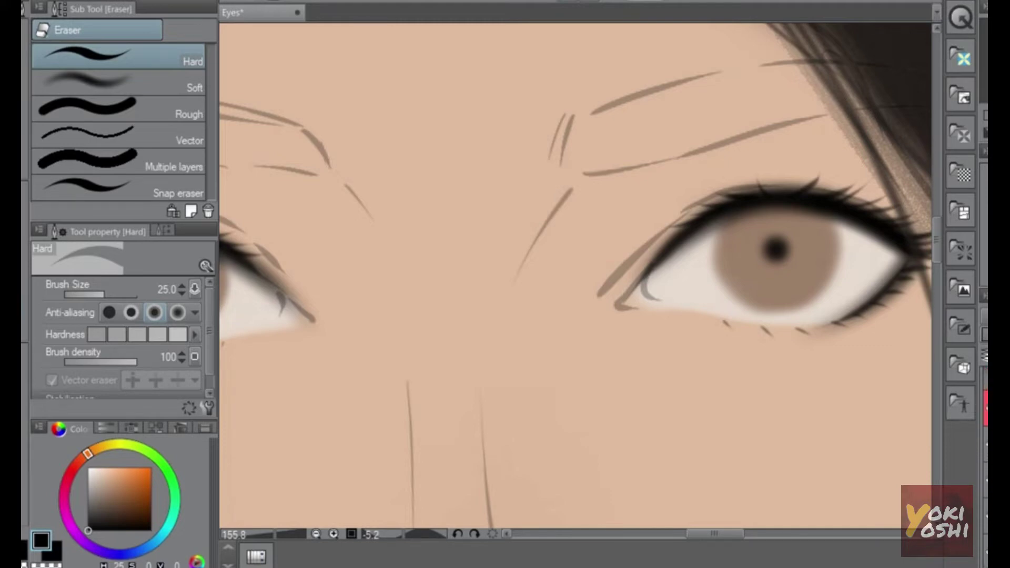
pyautogui.moveTo(827, 410); pyautogui.dragTo(661, 401)
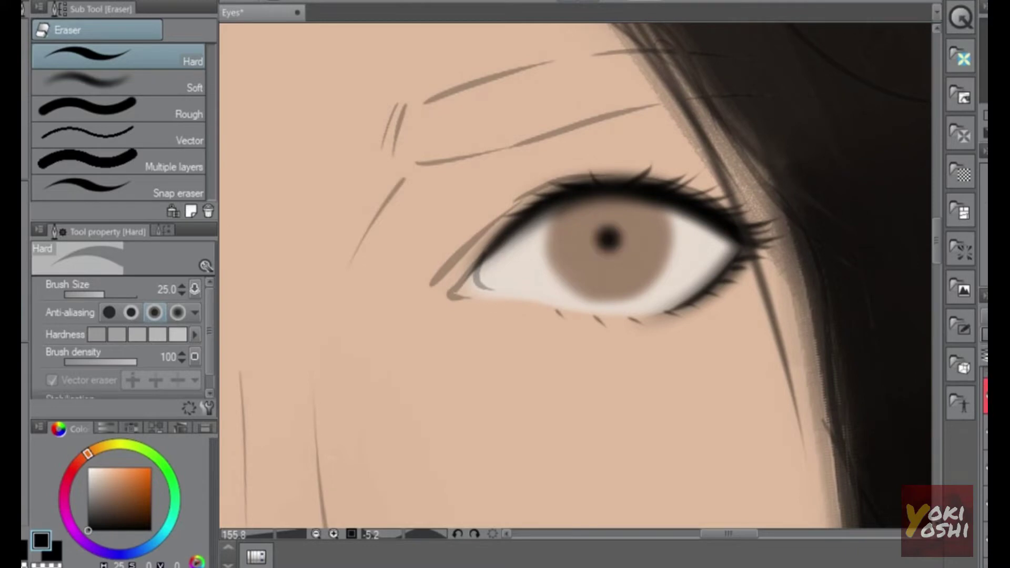
pyautogui.moveTo(658, 239)
pyautogui.mouseDown()
pyautogui.moveTo(762, 262)
pyautogui.moveTo(746, 235)
pyautogui.mouseUp()
pyautogui.press('b')
pyautogui.moveTo(564, 264); pyautogui.dragTo(613, 272)
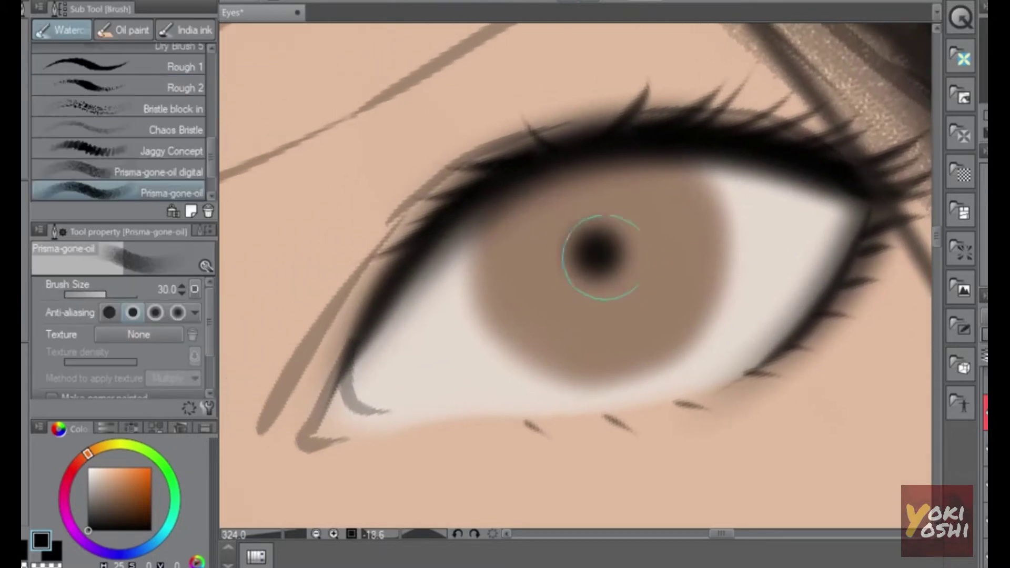
pyautogui.press('b')
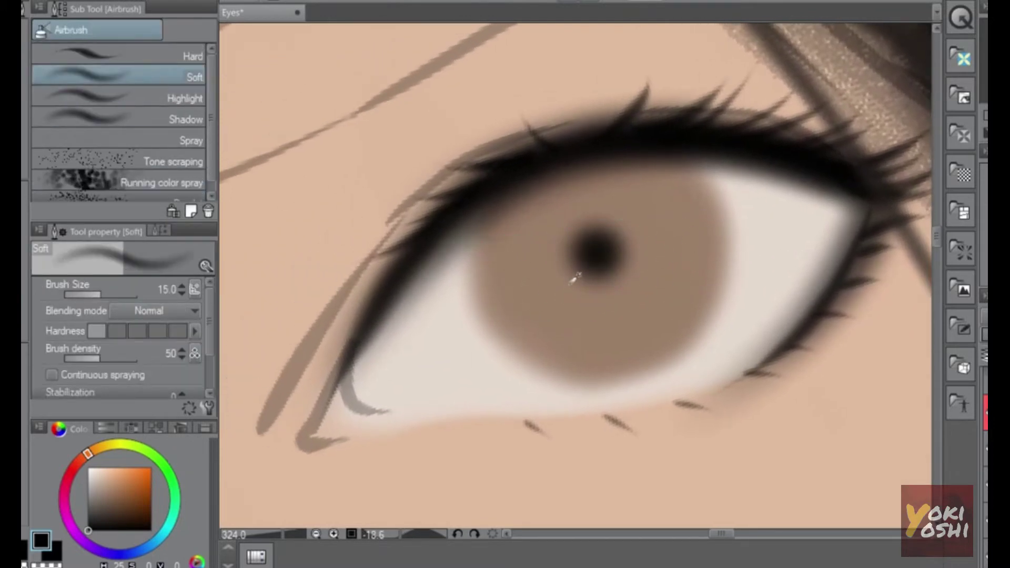
pyautogui.keyDown('alt'); pyautogui.click(574, 277); pyautogui.keyUp('alt')
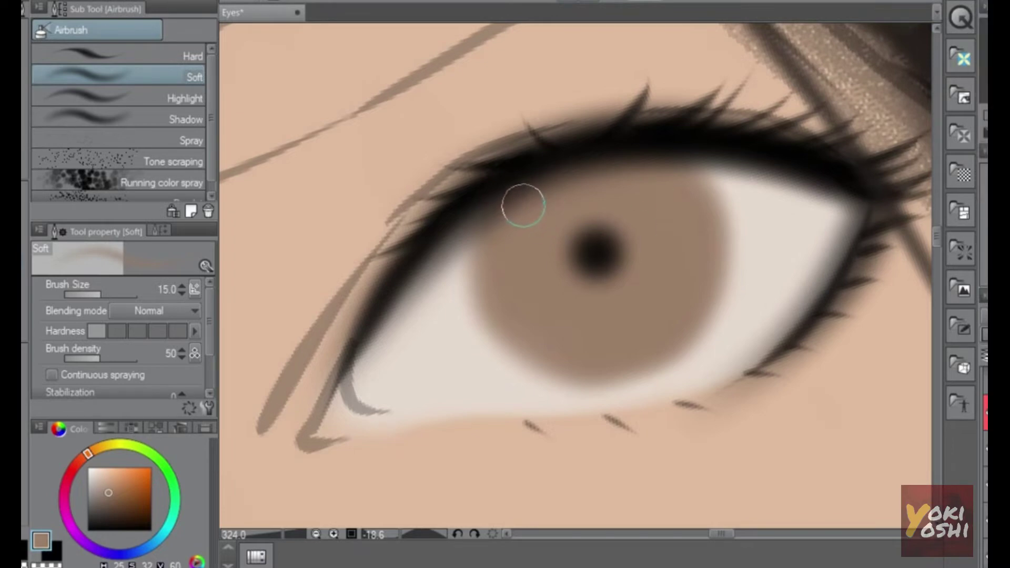
pyautogui.moveTo(120, 493); pyautogui.dragTo(124, 503)
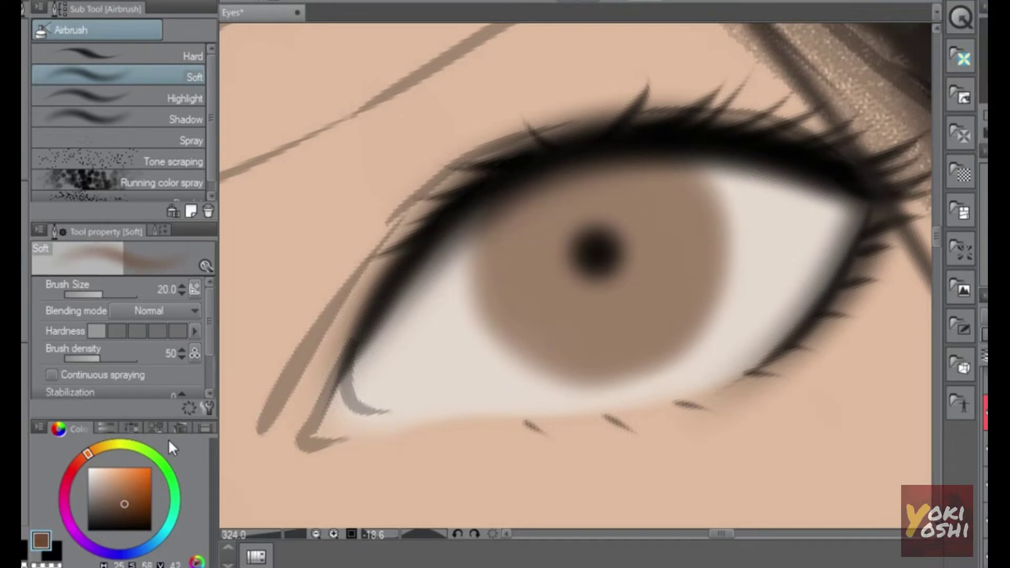
# - Paint dark brown shading over the upper half and sides of the right-hand iris with the Opaque watercolor brush at size 20
pyautogui.press('b')
pyautogui.press('b')
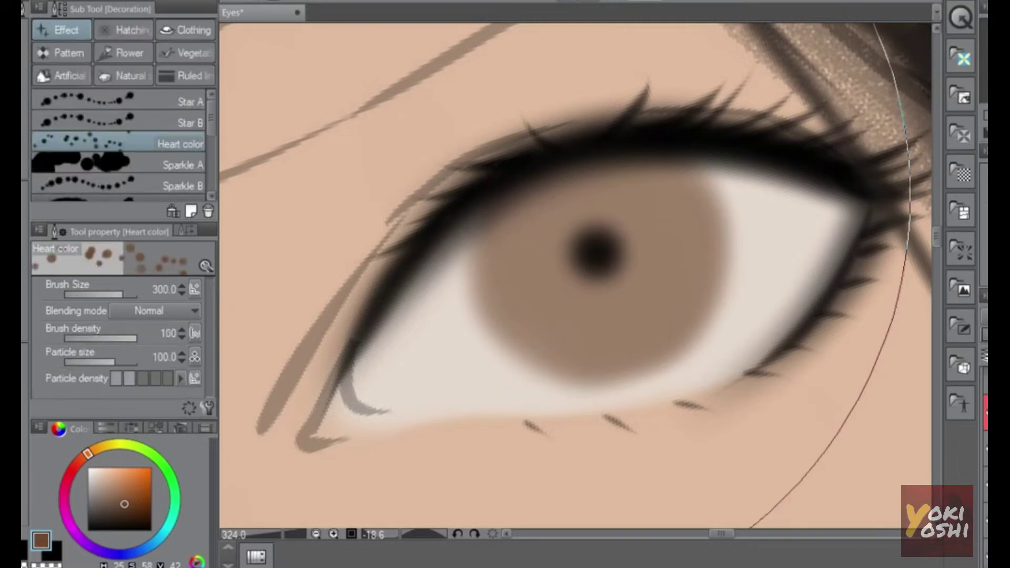
pyautogui.moveTo(211, 154); pyautogui.dragTo(203, 32)
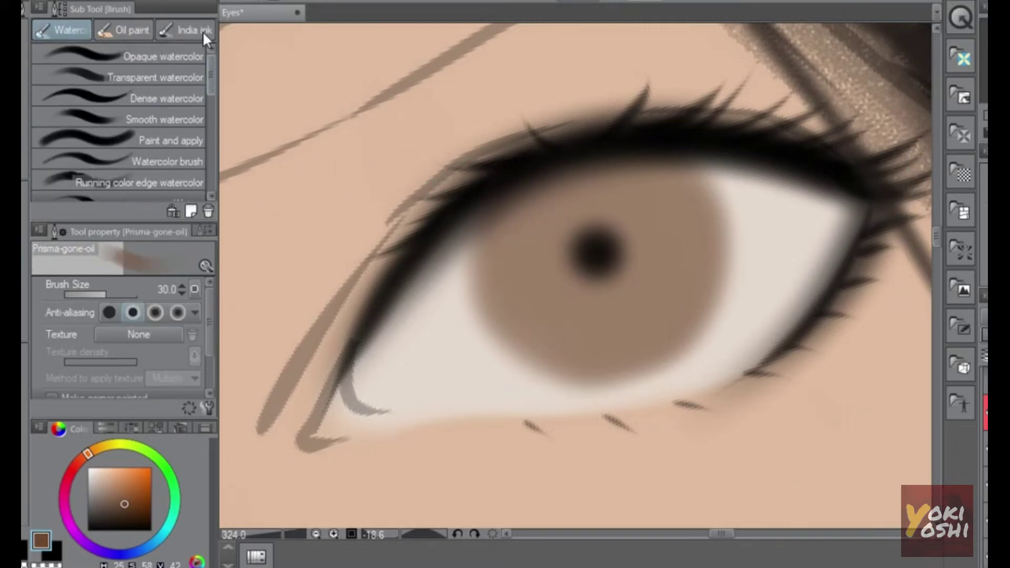
pyautogui.click(151, 59)
pyautogui.moveTo(510, 216)
pyautogui.mouseDown()
pyautogui.moveTo(522, 284)
pyautogui.moveTo(534, 198)
pyautogui.moveTo(553, 270)
pyautogui.moveTo(514, 212)
pyautogui.moveTo(553, 224)
pyautogui.moveTo(529, 290)
pyautogui.moveTo(578, 215)
pyautogui.moveTo(639, 205)
pyautogui.moveTo(607, 186)
pyautogui.moveTo(669, 220)
pyautogui.moveTo(650, 188)
pyautogui.moveTo(627, 185)
pyautogui.moveTo(672, 186)
pyautogui.moveTo(675, 176)
pyautogui.moveTo(701, 266)
pyautogui.moveTo(665, 180)
pyautogui.moveTo(644, 213)
pyautogui.moveTo(662, 189)
pyautogui.moveTo(674, 205)
pyautogui.moveTo(639, 248)
pyautogui.moveTo(624, 213)
pyautogui.moveTo(589, 237)
pyautogui.moveTo(584, 257)
pyautogui.moveTo(597, 257)
pyautogui.moveTo(602, 229)
pyautogui.moveTo(522, 270)
pyautogui.moveTo(512, 305)
pyautogui.moveTo(599, 296)
pyautogui.mouseUp()
pyautogui.scroll(-5, 694, 263)
pyautogui.scroll(-3, 719, 292)
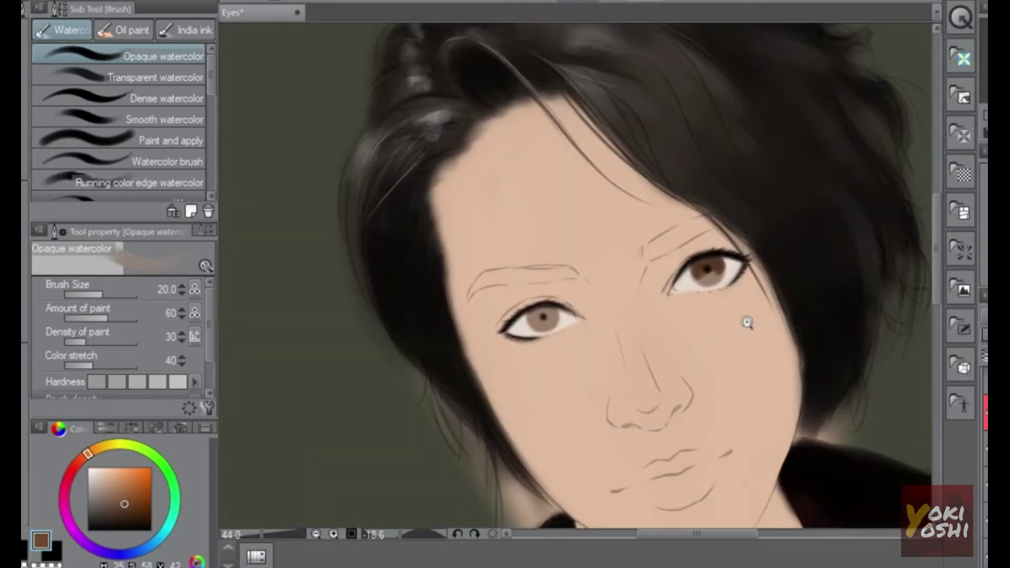
pyautogui.scroll(8, 745, 322)
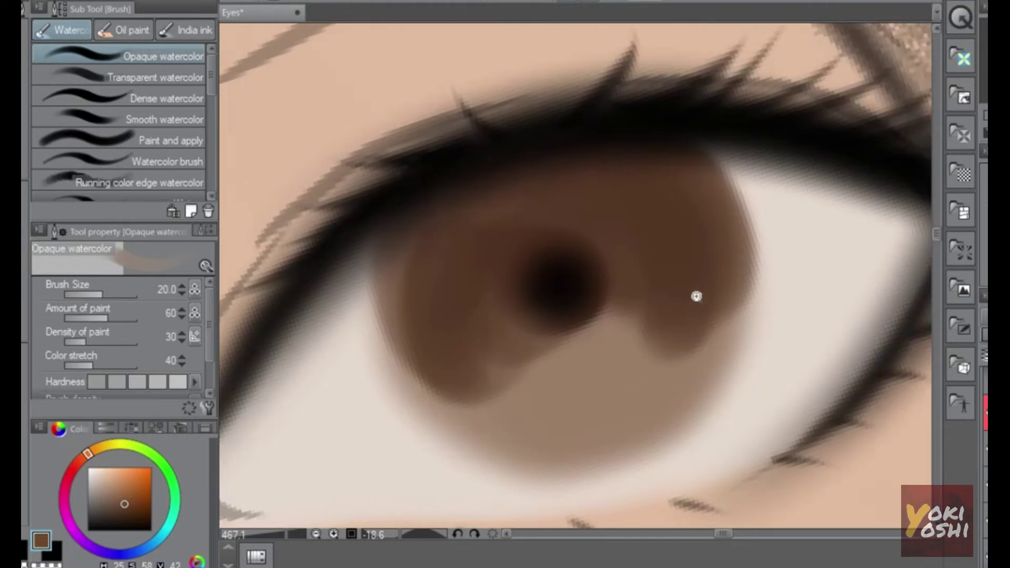
pyautogui.scroll(-4, 696, 296)
pyautogui.scroll(4, 638, 309)
# - Soften the lower edge of the dark shading in the right-hand iris with an enlarged Soft eraser
pyautogui.press('e')
pyautogui.click(183, 94)
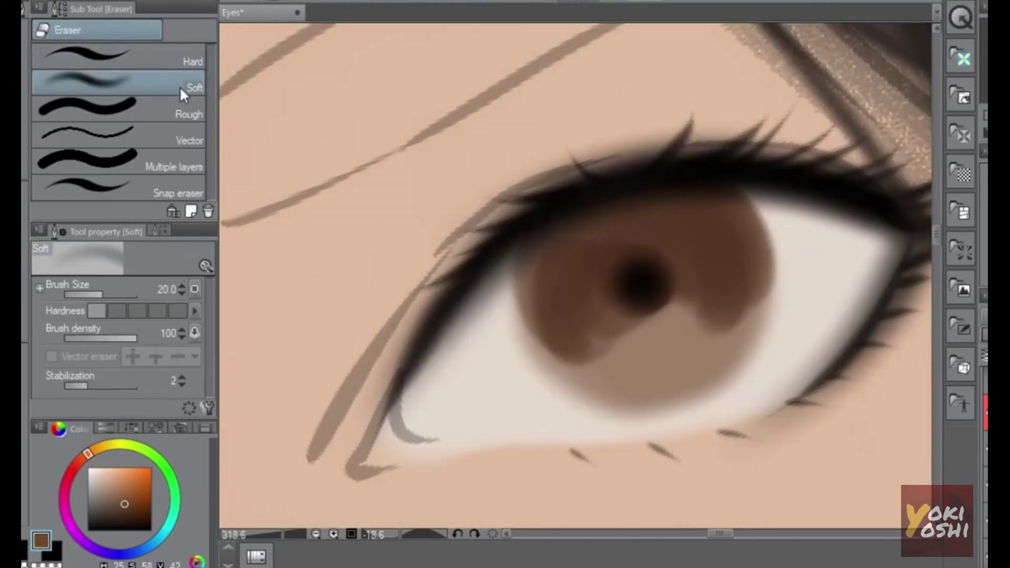
pyautogui.press(']')
pyautogui.moveTo(632, 358)
pyautogui.mouseDown()
pyautogui.moveTo(631, 347)
pyautogui.moveTo(669, 363)
pyautogui.moveTo(768, 367)
pyautogui.moveTo(724, 345)
pyautogui.mouseUp()
pyautogui.scroll(-5, 769, 358)
pyautogui.scroll(2, 717, 288)
# - Paint dark red-brown around the pupil and along the upper right-hand iris with the Opaque watercolor brush at size 20
pyautogui.press('b')
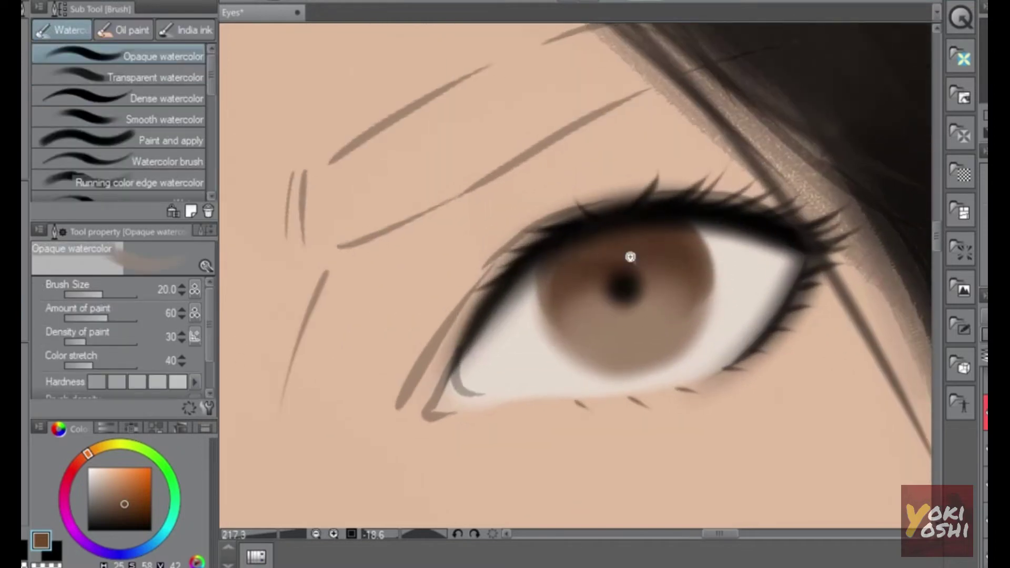
pyautogui.scroll(3, 629, 257)
pyautogui.press('b')
pyautogui.press('b')
pyautogui.press('b')
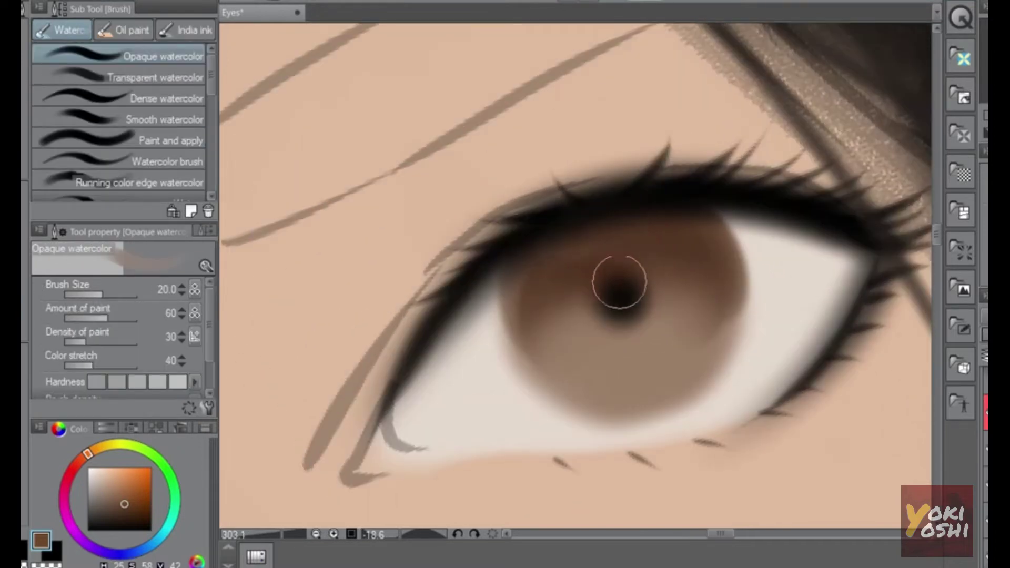
pyautogui.click(619, 282)
pyautogui.click(136, 511)
pyautogui.moveTo(626, 298)
pyautogui.mouseDown()
pyautogui.moveTo(590, 284)
pyautogui.moveTo(518, 310)
pyautogui.mouseUp()
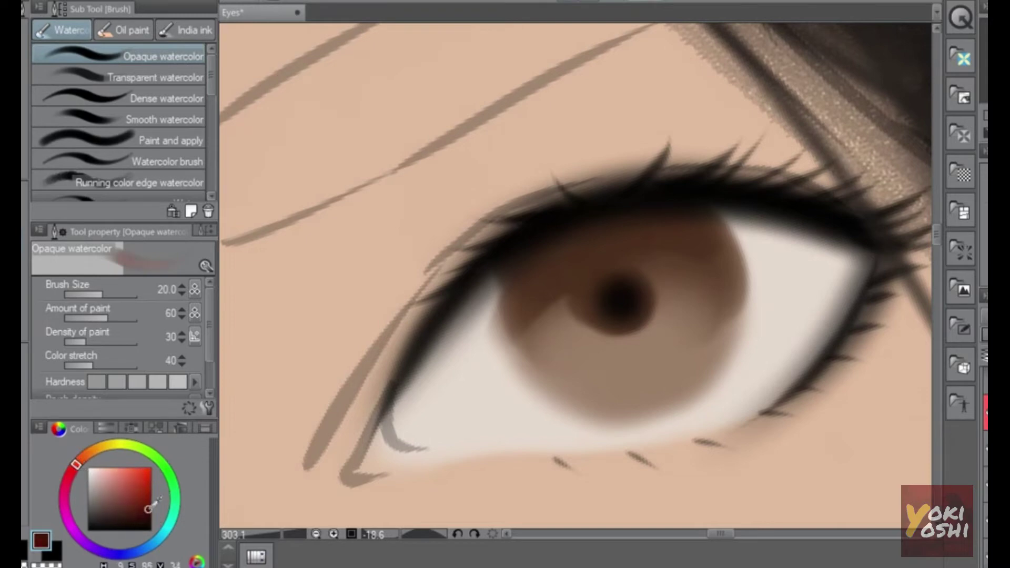
pyautogui.moveTo(578, 245)
pyautogui.mouseDown()
pyautogui.moveTo(635, 242)
pyautogui.moveTo(622, 268)
pyautogui.moveTo(661, 265)
pyautogui.mouseUp()
pyautogui.moveTo(726, 325)
pyautogui.mouseDown()
pyautogui.moveTo(694, 347)
pyautogui.moveTo(728, 386)
pyautogui.mouseUp()
# - Shade the upper half of the left-hand iris dark red with the Opaque watercolor brush and soften the shading's lower edge
pyautogui.scroll(6, 727, 387)
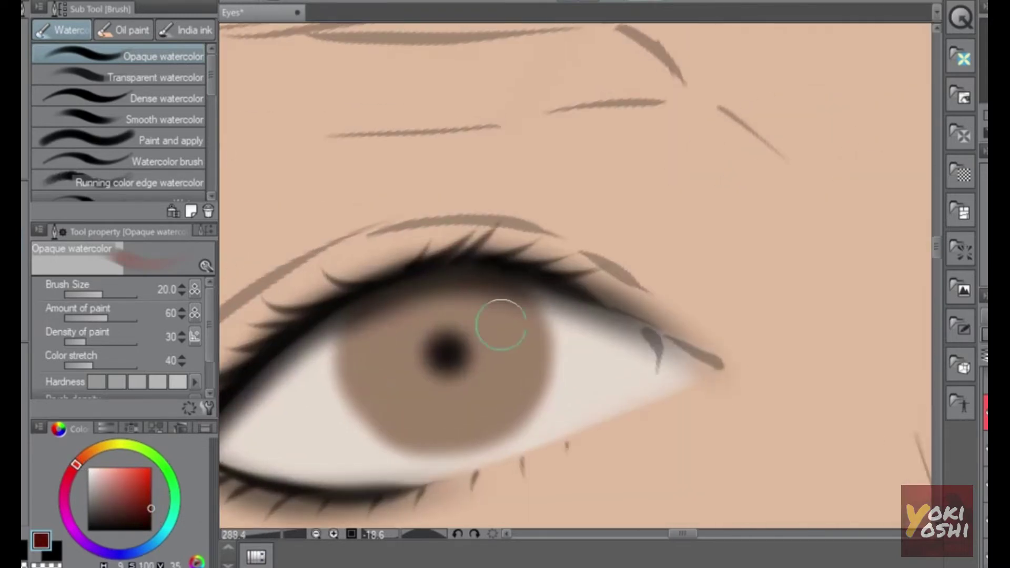
pyautogui.moveTo(440, 350)
pyautogui.mouseDown()
pyautogui.moveTo(425, 321)
pyautogui.moveTo(362, 339)
pyautogui.moveTo(430, 296)
pyautogui.moveTo(421, 301)
pyautogui.moveTo(490, 299)
pyautogui.moveTo(494, 286)
pyautogui.moveTo(358, 358)
pyautogui.moveTo(410, 321)
pyautogui.moveTo(433, 326)
pyautogui.moveTo(417, 385)
pyautogui.moveTo(438, 351)
pyautogui.moveTo(502, 332)
pyautogui.moveTo(499, 357)
pyautogui.moveTo(532, 333)
pyautogui.moveTo(437, 345)
pyautogui.moveTo(366, 385)
pyautogui.moveTo(470, 301)
pyautogui.moveTo(507, 306)
pyautogui.moveTo(426, 302)
pyautogui.moveTo(388, 381)
pyautogui.mouseUp()
pyautogui.press('e')
pyautogui.moveTo(382, 430)
pyautogui.mouseDown()
pyautogui.moveTo(424, 372)
pyautogui.moveTo(512, 368)
pyautogui.moveTo(561, 420)
pyautogui.mouseUp()
pyautogui.moveTo(594, 380); pyautogui.dragTo(536, 447)
pyautogui.moveTo(657, 424); pyautogui.dragTo(559, 393)
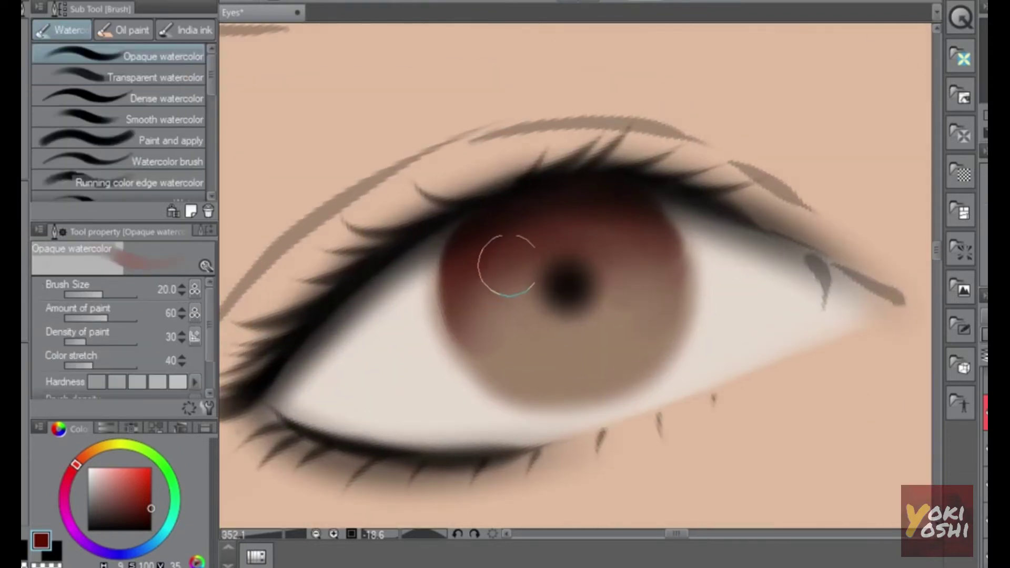
pyautogui.moveTo(505, 264)
pyautogui.mouseDown()
pyautogui.moveTo(533, 242)
pyautogui.moveTo(565, 265)
pyautogui.moveTo(551, 285)
pyautogui.moveTo(555, 250)
pyautogui.moveTo(637, 235)
pyautogui.mouseUp()
pyautogui.moveTo(511, 252); pyautogui.dragTo(469, 278)
pyautogui.moveTo(703, 317); pyautogui.dragTo(600, 326)
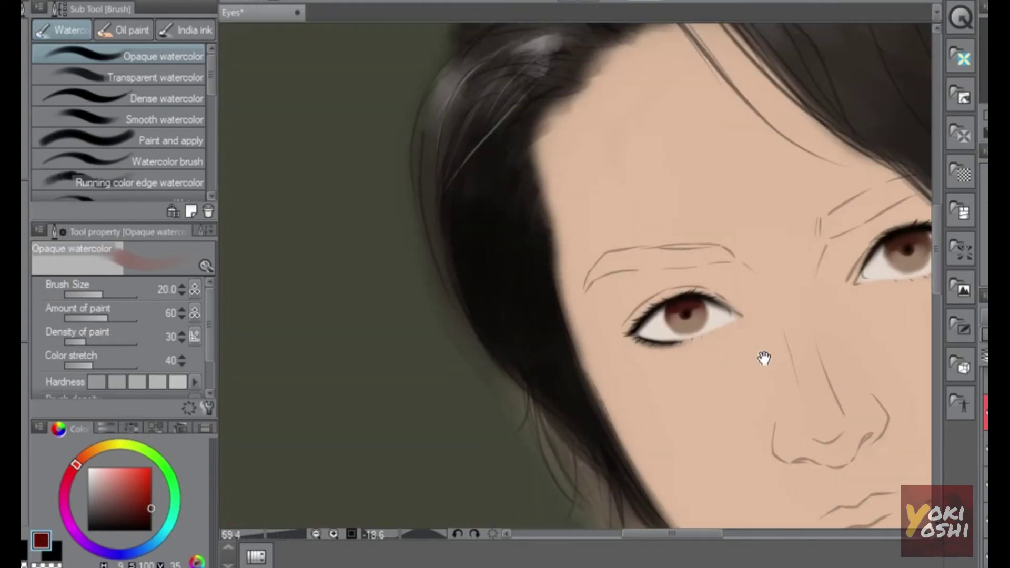
# - Sample the dark brown of the right-hand iris and paint it over the upper part and sides of the left-hand iris
pyautogui.moveTo(764, 357); pyautogui.dragTo(544, 288)
pyautogui.scroll(-2, 683, 282)
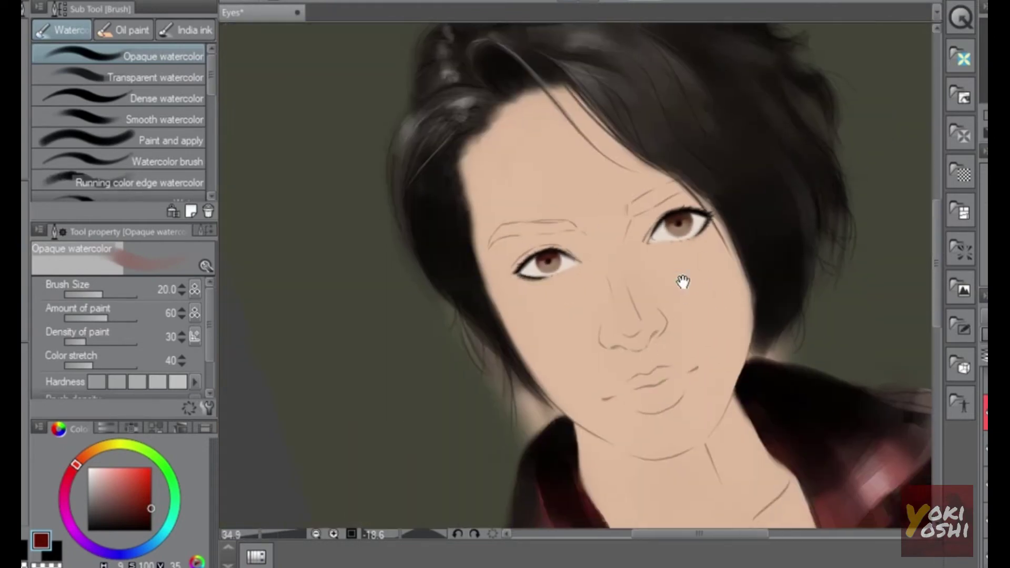
pyautogui.scroll(4, 712, 220)
pyautogui.scroll(3, 747, 244)
pyautogui.keyDown('alt'); pyautogui.click(709, 220); pyautogui.keyUp('alt')
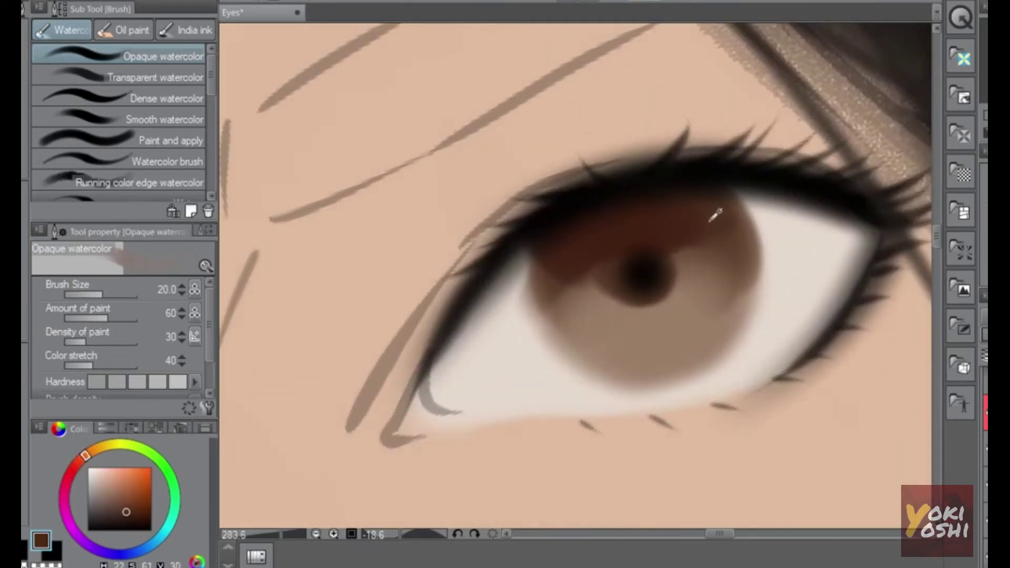
pyautogui.moveTo(232, 411); pyautogui.dragTo(814, 225)
pyautogui.moveTo(423, 365); pyautogui.dragTo(752, 327)
pyautogui.moveTo(535, 336); pyautogui.dragTo(575, 305)
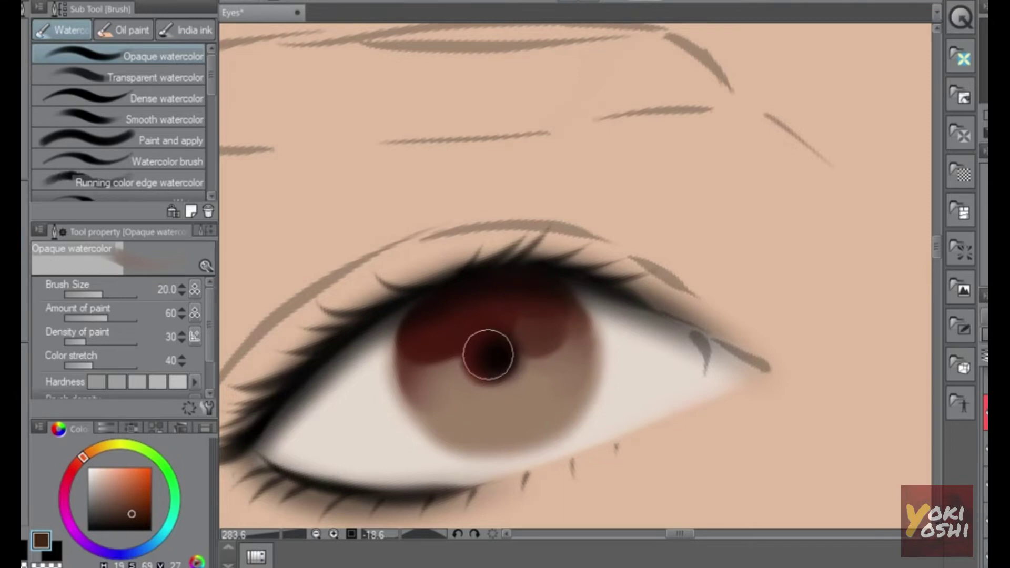
pyautogui.moveTo(489, 309)
pyautogui.mouseDown()
pyautogui.moveTo(412, 356)
pyautogui.moveTo(489, 339)
pyautogui.moveTo(565, 345)
pyautogui.mouseUp()
pyautogui.moveTo(430, 387)
pyautogui.mouseDown()
pyautogui.moveTo(452, 332)
pyautogui.moveTo(442, 374)
pyautogui.moveTo(431, 319)
pyautogui.moveTo(452, 378)
pyautogui.moveTo(457, 308)
pyautogui.mouseUp()
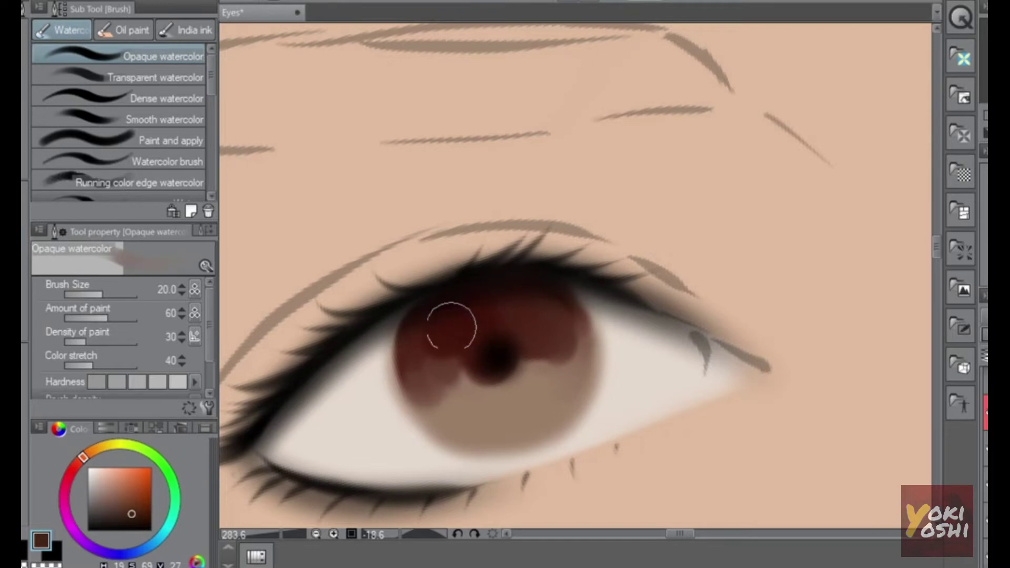
# - Soften the lower edges of the dark shading in the left-hand iris with the eraser
pyautogui.press('e')
pyautogui.moveTo(670, 388); pyautogui.dragTo(557, 321)
pyautogui.moveTo(740, 239); pyautogui.dragTo(789, 225)
pyautogui.moveTo(772, 265); pyautogui.dragTo(731, 263)
# - Examine the iris shading on the whole upright portrait and close up on the right-hand eye
pyautogui.hotkey('shift', 'space')
pyautogui.moveTo(815, 292); pyautogui.dragTo(788, 386)
pyautogui.scroll(-5, 778, 368)
pyautogui.moveTo(717, 356); pyautogui.dragTo(767, 235)
pyautogui.moveTo(750, 293); pyautogui.dragTo(767, 229)
pyautogui.moveTo(767, 229); pyautogui.dragTo(720, 237)
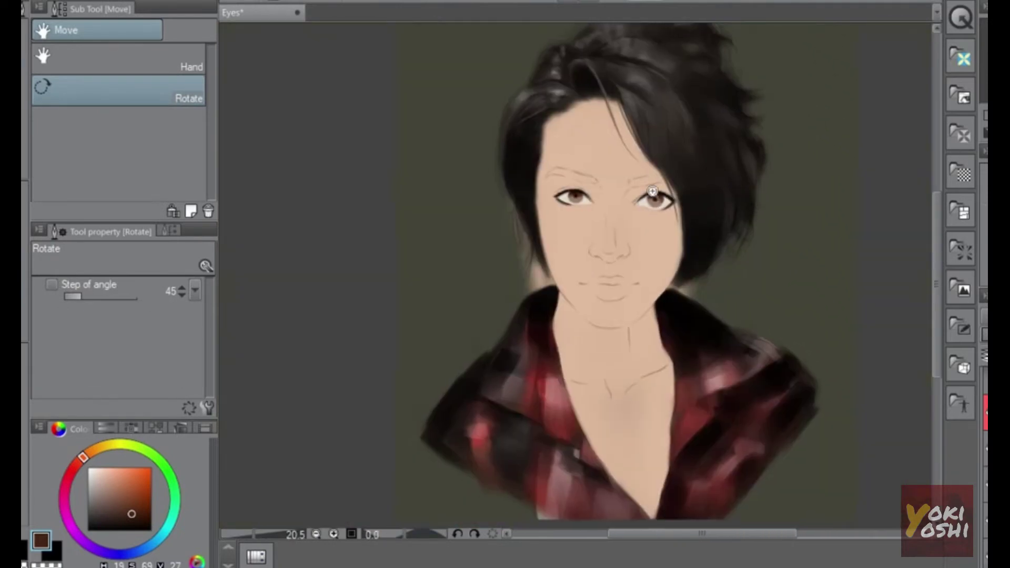
pyautogui.scroll(9, 671, 183)
pyautogui.scroll(2, 752, 242)
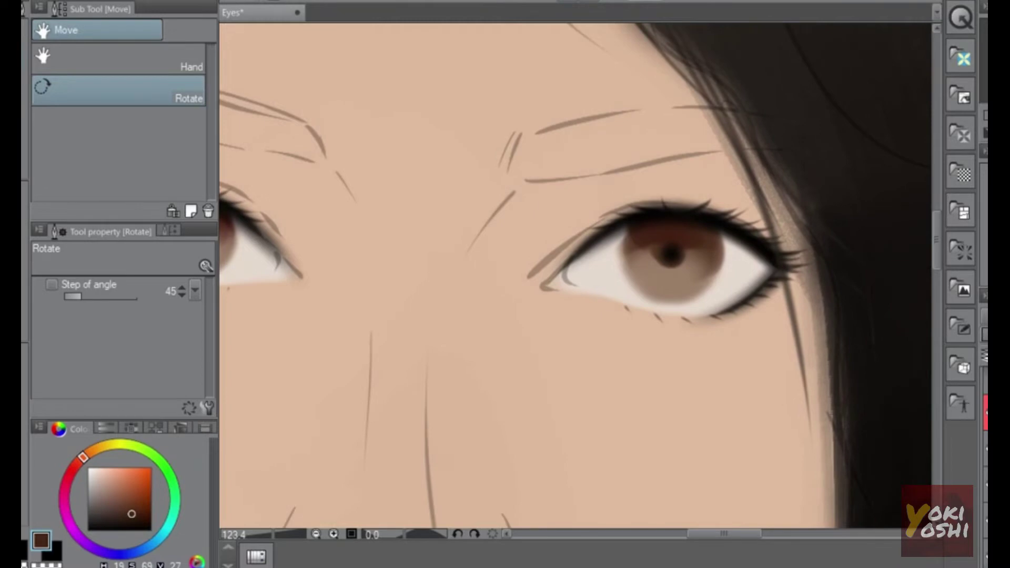
pyautogui.moveTo(711, 381); pyautogui.dragTo(721, 319)
pyautogui.moveTo(709, 223); pyautogui.dragTo(738, 227)
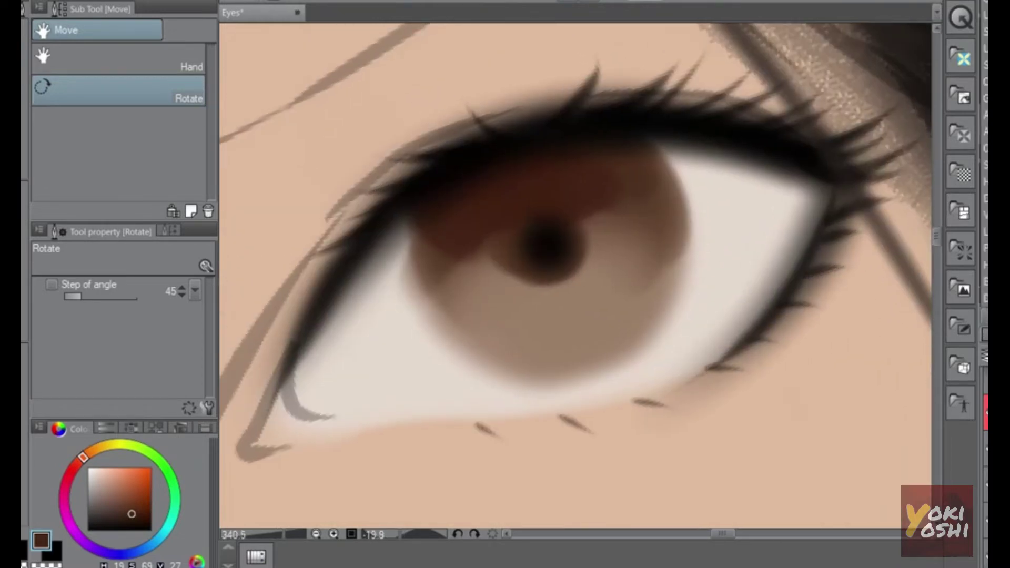
pyautogui.moveTo(717, 176); pyautogui.dragTo(656, 175)
pyautogui.moveTo(595, 189); pyautogui.dragTo(622, 232)
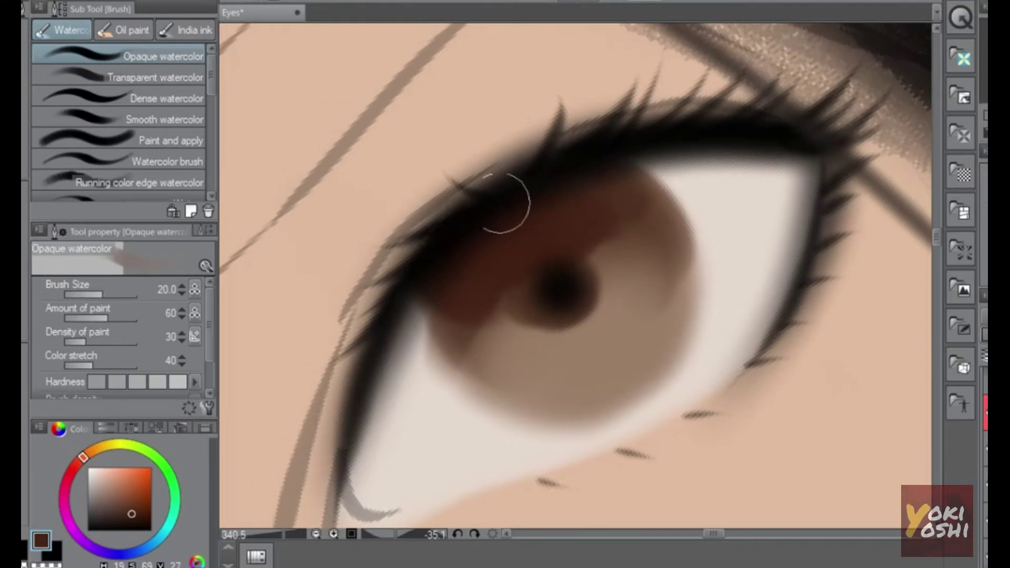
# - Darken the upper right-hand iris and the area around its pupil in deep brown with an enlarged Soft airbrush
pyautogui.press('b')
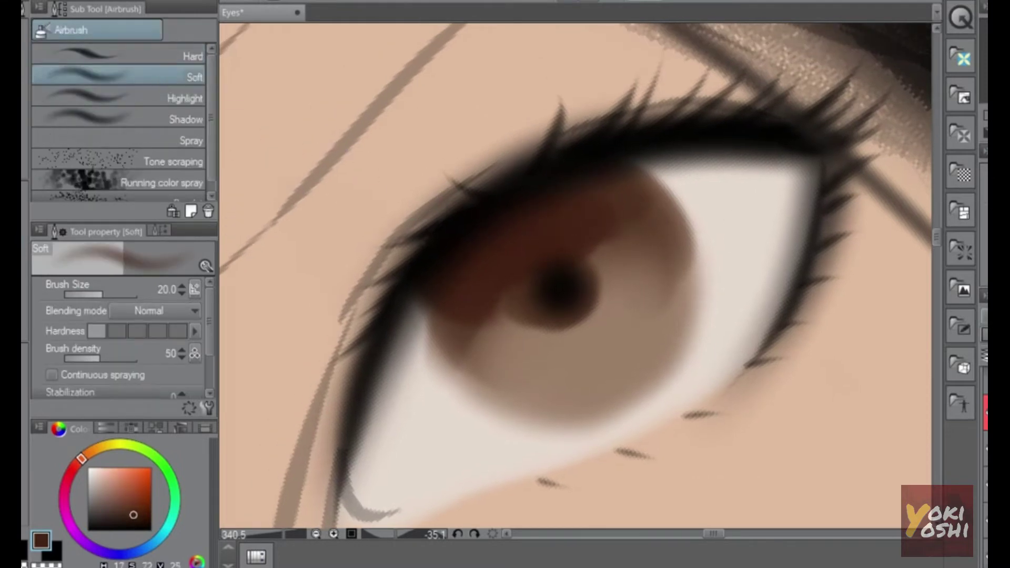
pyautogui.press(']')
pyautogui.press(']')
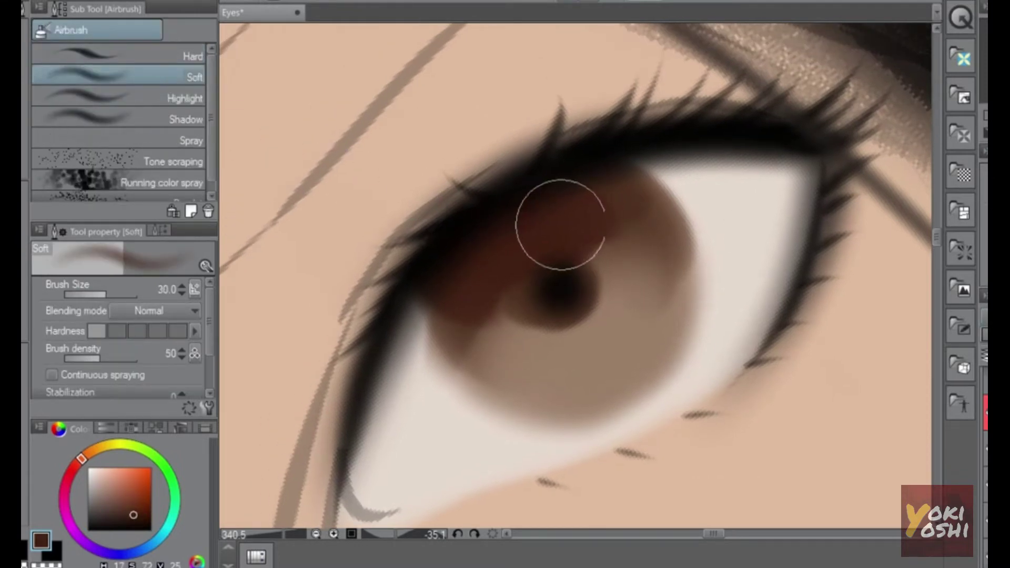
pyautogui.press(']')
pyautogui.moveTo(607, 206); pyautogui.dragTo(469, 340)
pyautogui.press('[')
pyautogui.moveTo(547, 232); pyautogui.dragTo(556, 285)
pyautogui.moveTo(643, 203)
pyautogui.mouseDown()
pyautogui.moveTo(458, 383)
pyautogui.moveTo(503, 333)
pyautogui.moveTo(614, 261)
pyautogui.moveTo(702, 250)
pyautogui.mouseUp()
pyautogui.scroll(-8, 699, 252)
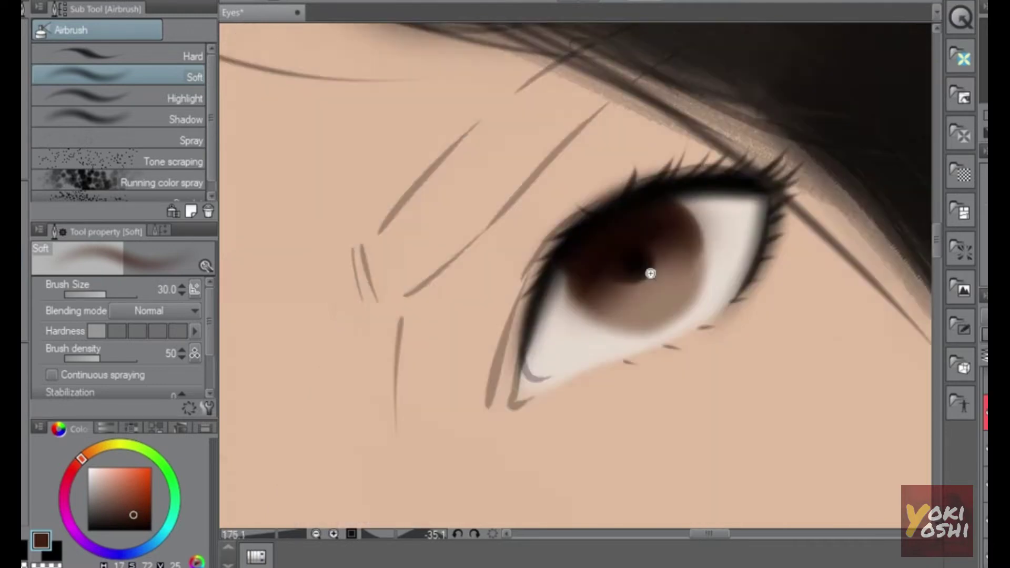
# - Darken the upper part of the left-hand iris to match with the Soft airbrush at size 30
pyautogui.moveTo(694, 341); pyautogui.dragTo(721, 280)
pyautogui.scroll(7, 547, 318)
pyautogui.moveTo(446, 277)
pyautogui.mouseDown()
pyautogui.moveTo(451, 266)
pyautogui.moveTo(428, 293)
pyautogui.moveTo(500, 282)
pyautogui.moveTo(549, 295)
pyautogui.moveTo(424, 282)
pyautogui.moveTo(541, 275)
pyautogui.mouseUp()
pyautogui.scroll(-5, 621, 333)
# - Switch to the Soft eraser for the right-hand iris and reduce its size to 15
pyautogui.moveTo(786, 266)
pyautogui.mouseDown()
pyautogui.moveTo(727, 228)
pyautogui.moveTo(636, 324)
pyautogui.mouseUp()
pyautogui.scroll(6, 710, 155)
pyautogui.press('e')
pyautogui.press('[')
pyautogui.press('[')
pyautogui.press('[')
pyautogui.press('[')
pyautogui.press('[')
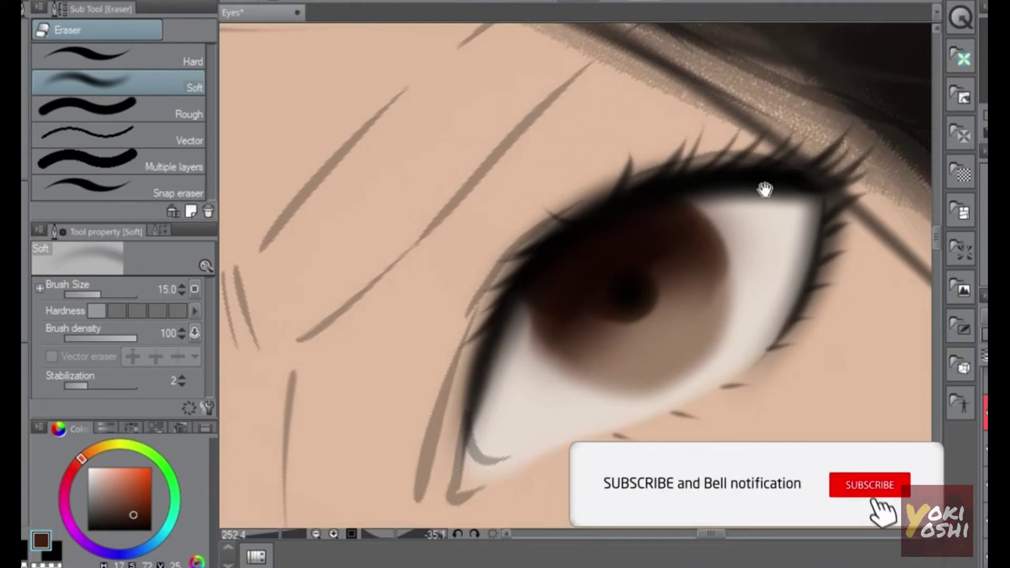
# - Compare the dark shading of the two irises close up and across the whole face
pyautogui.moveTo(762, 190); pyautogui.dragTo(889, 76)
pyautogui.scroll(-6, 889, 76)
pyautogui.scroll(5, 620, 250)
pyautogui.moveTo(779, 159); pyautogui.dragTo(618, 299)
pyautogui.scroll(2, 618, 299)
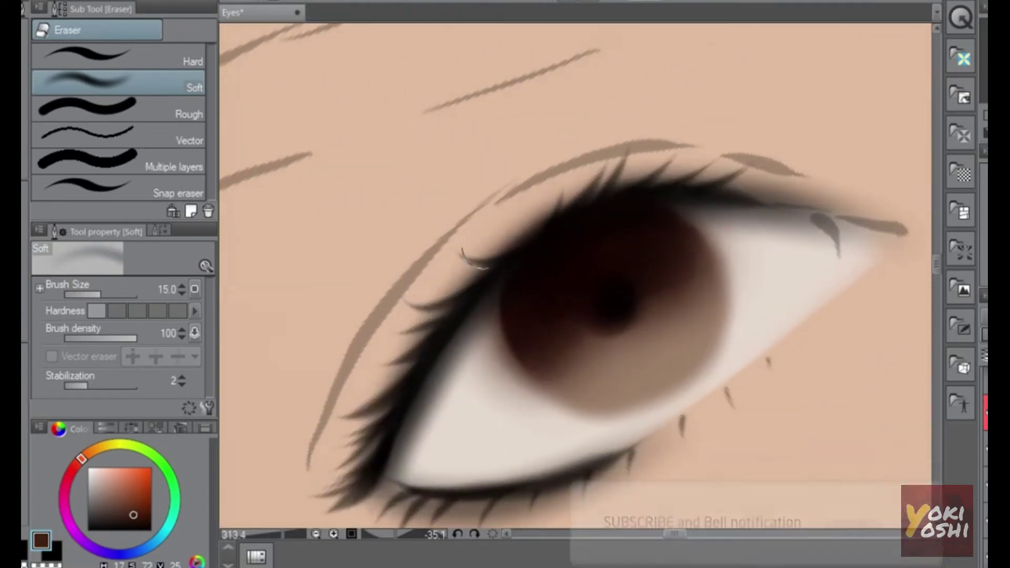
pyautogui.scroll(-8, 757, 279)
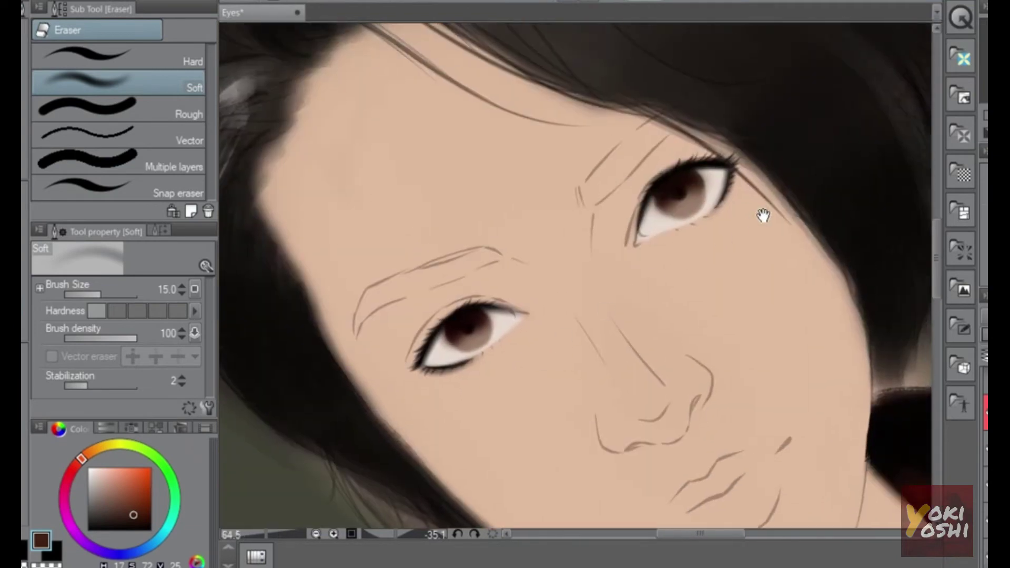
pyautogui.scroll(7, 763, 161)
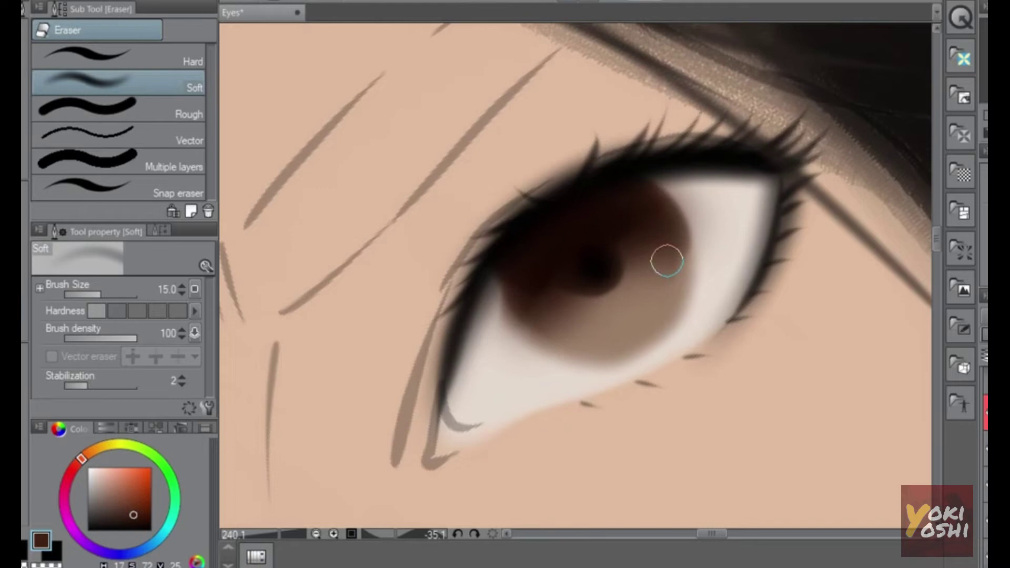
# - Paint a pale cream highlight across the lower right-hand iris with the Opaque watercolor brush at size 20
pyautogui.press('b')
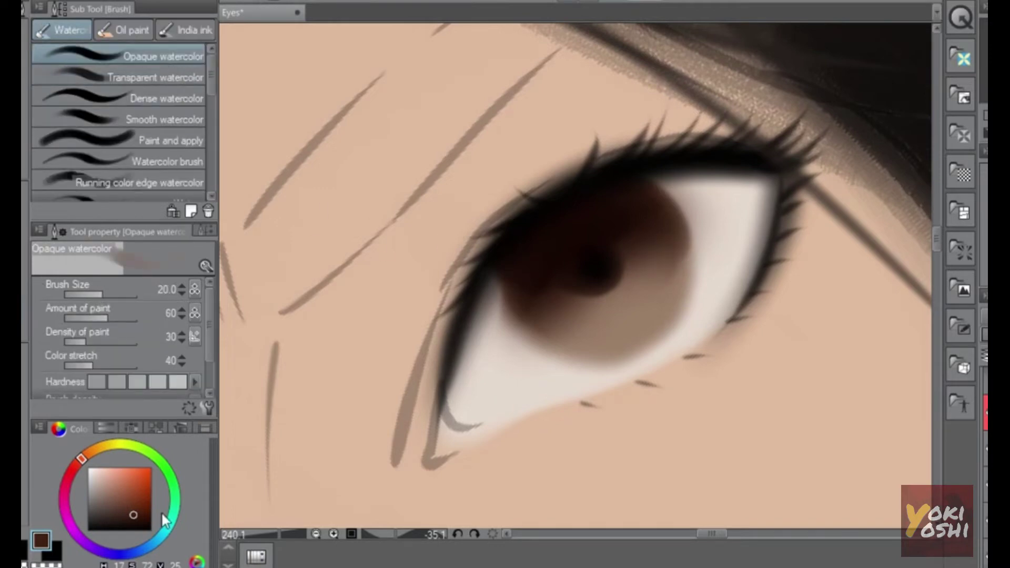
pyautogui.keyDown('alt'); pyautogui.click(591, 317); pyautogui.keyUp('alt')
pyautogui.click(104, 471)
pyautogui.moveTo(88, 453); pyautogui.dragTo(104, 446)
pyautogui.moveTo(591, 317); pyautogui.dragTo(657, 284)
pyautogui.moveTo(589, 331); pyautogui.dragTo(654, 279)
pyautogui.moveTo(709, 307)
pyautogui.mouseDown()
pyautogui.moveTo(656, 363)
pyautogui.moveTo(721, 318)
pyautogui.mouseUp()
pyautogui.moveTo(723, 242)
pyautogui.mouseDown()
pyautogui.moveTo(768, 231)
pyautogui.moveTo(733, 198)
pyautogui.moveTo(740, 194)
pyautogui.mouseUp()
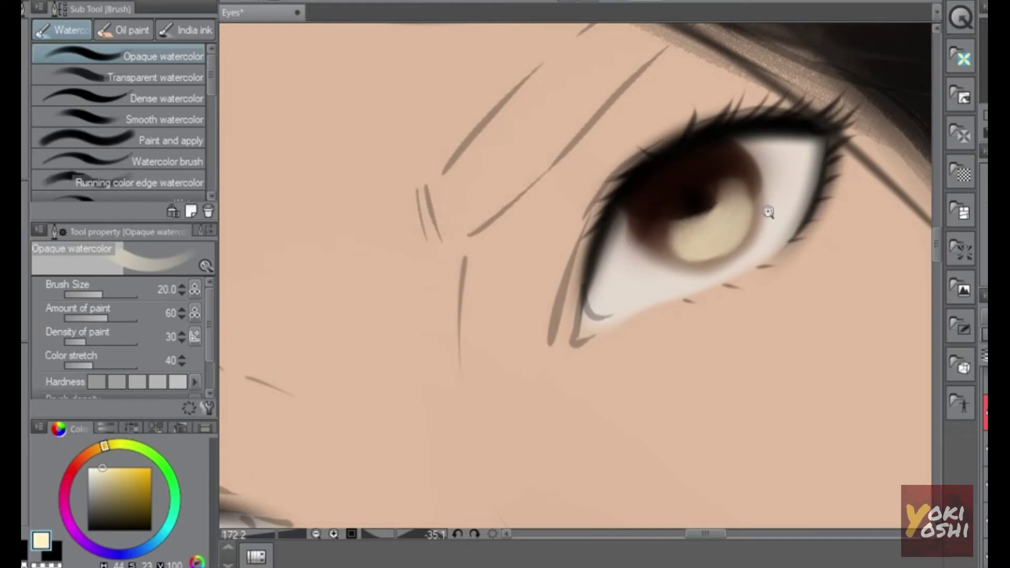
# - Soften the cream highlight around the right-hand pupil and iris edge with the Soft eraser at size 17
pyautogui.scroll(-5, 768, 212)
pyautogui.scroll(6, 741, 216)
pyautogui.press('e')
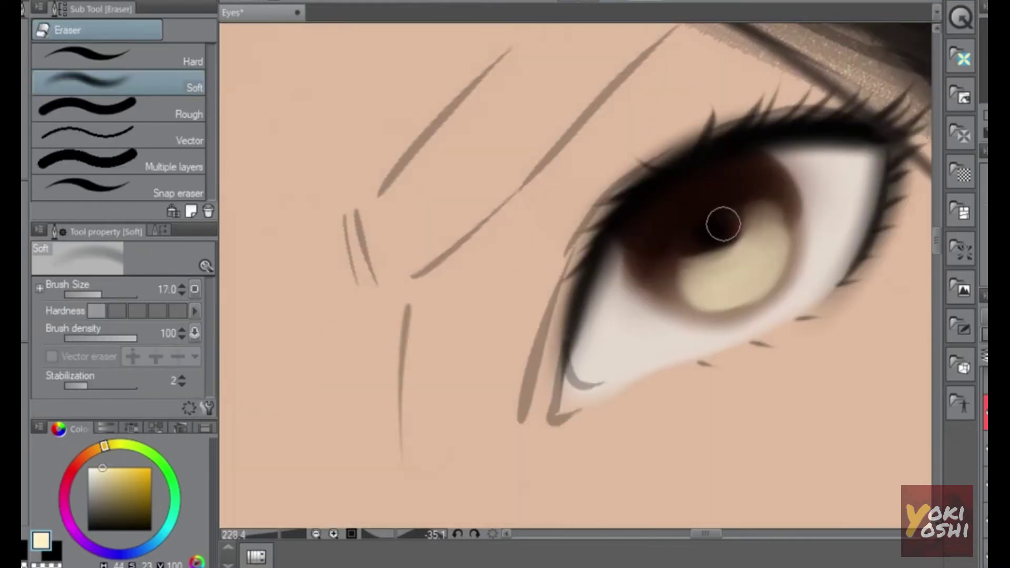
pyautogui.moveTo(717, 231)
pyautogui.mouseDown()
pyautogui.moveTo(707, 228)
pyautogui.moveTo(801, 270)
pyautogui.mouseUp()
pyautogui.scroll(-5, 801, 271)
pyautogui.scroll(5, 624, 406)
# - Paint a matching cream highlight in the lower left-hand iris with Opaque watercolor and switch to the Soft eraser at size 30
pyautogui.press('b')
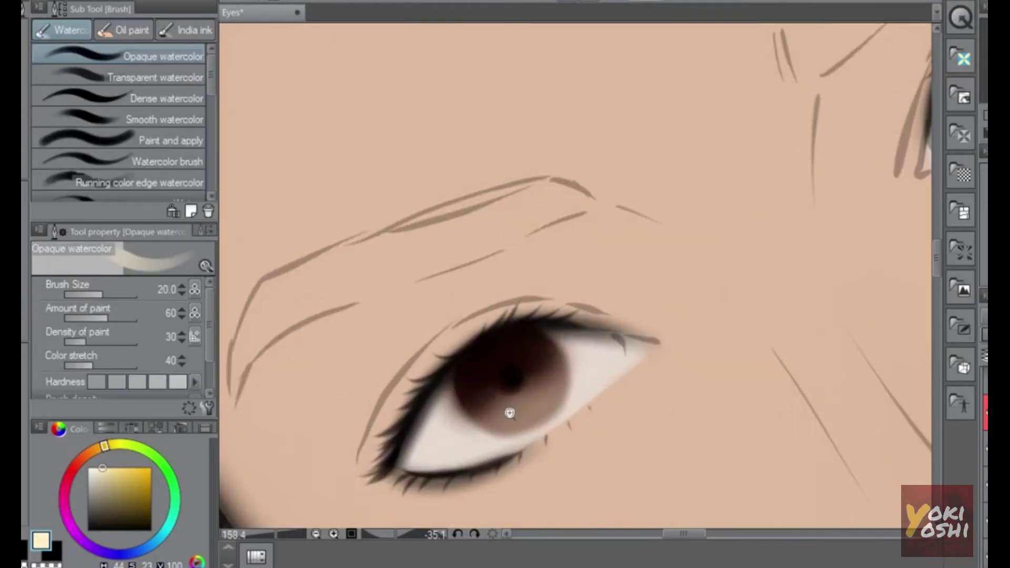
pyautogui.scroll(1, 511, 412)
pyautogui.moveTo(504, 415)
pyautogui.mouseDown()
pyautogui.moveTo(536, 408)
pyautogui.moveTo(525, 408)
pyautogui.moveTo(573, 381)
pyautogui.moveTo(570, 338)
pyautogui.moveTo(496, 413)
pyautogui.moveTo(541, 384)
pyautogui.moveTo(549, 402)
pyautogui.moveTo(491, 405)
pyautogui.moveTo(536, 377)
pyautogui.moveTo(479, 407)
pyautogui.moveTo(514, 384)
pyautogui.moveTo(523, 360)
pyautogui.moveTo(510, 349)
pyautogui.moveTo(501, 361)
pyautogui.moveTo(514, 342)
pyautogui.moveTo(509, 354)
pyautogui.moveTo(543, 331)
pyautogui.moveTo(482, 352)
pyautogui.moveTo(478, 383)
pyautogui.moveTo(579, 395)
pyautogui.mouseUp()
pyautogui.press('e')
pyautogui.scroll(-6, 656, 378)
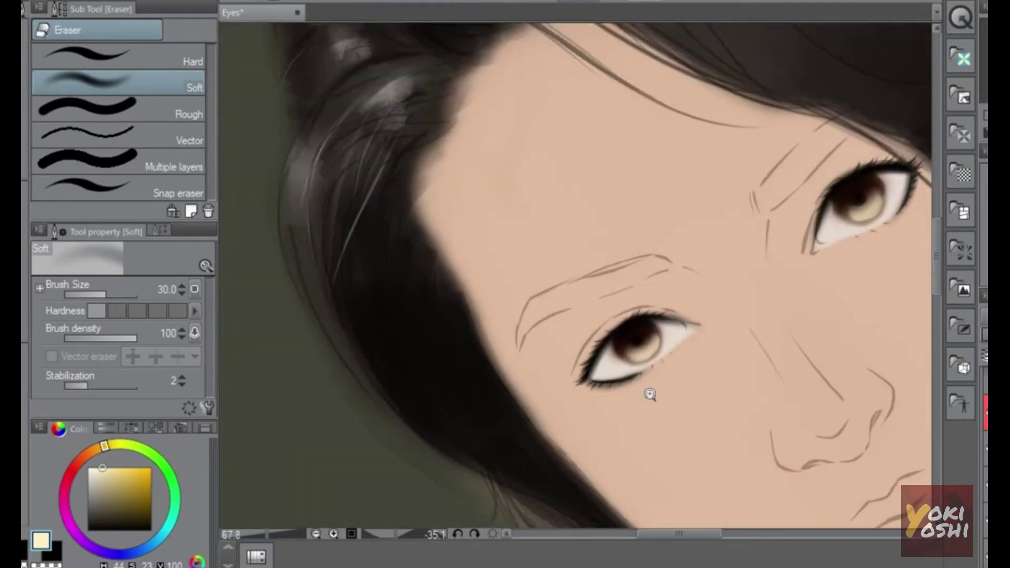
# - Try a pale peach tint over the right-hand iris highlight with the Opaque watercolor brush
pyautogui.press('r')
pyautogui.moveTo(721, 213)
pyautogui.mouseDown()
pyautogui.moveTo(757, 347)
pyautogui.moveTo(732, 237)
pyautogui.mouseUp()
pyautogui.scroll(6, 732, 236)
pyautogui.press('b')
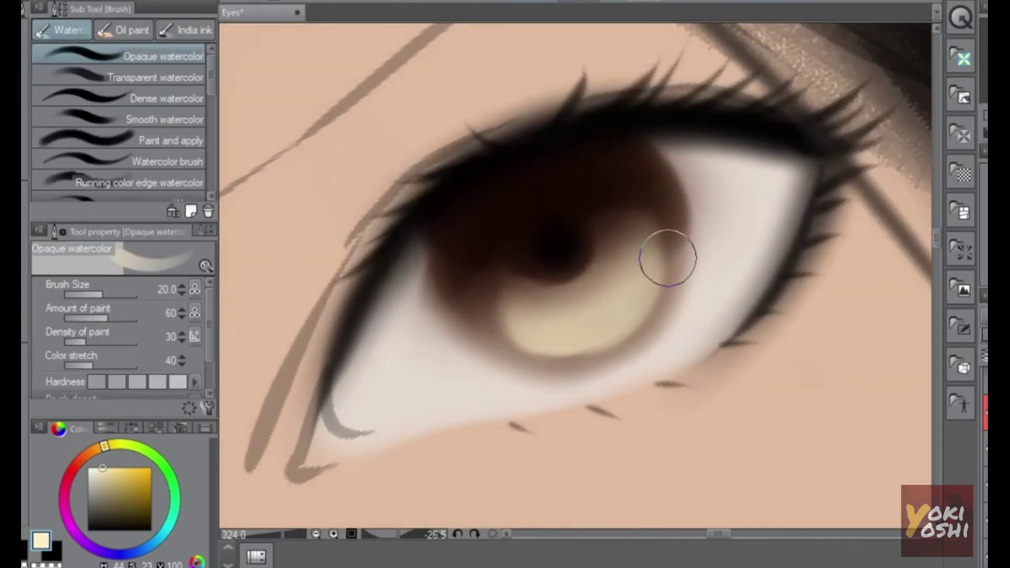
pyautogui.moveTo(128, 438); pyautogui.dragTo(87, 450)
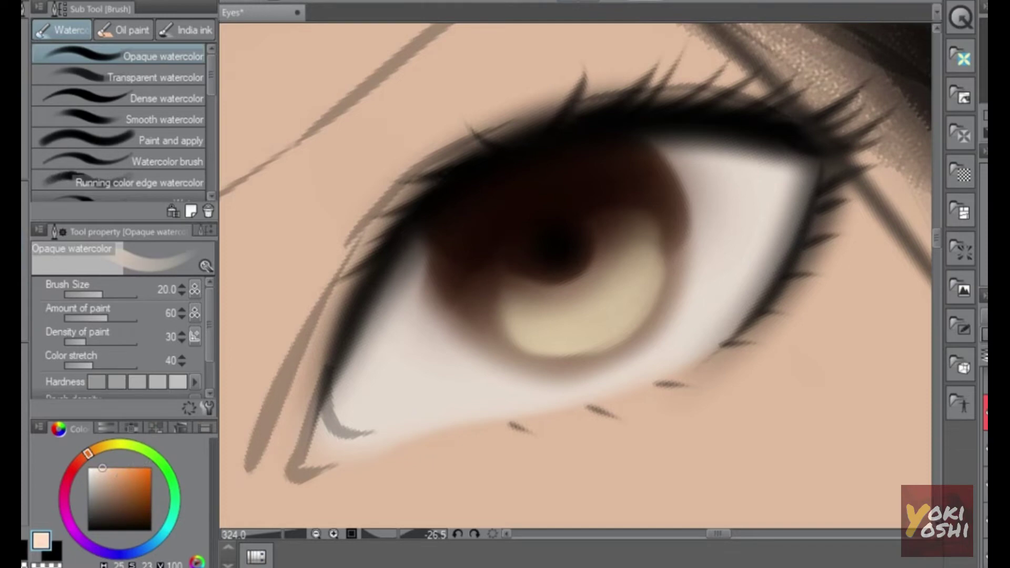
pyautogui.moveTo(537, 317); pyautogui.dragTo(661, 251)
pyautogui.hotkey('ctrl', 'z')
# - Try a pale green tint over the iris highlights with the Opaque watercolor brush
pyautogui.click(153, 455)
pyautogui.moveTo(563, 319); pyautogui.dragTo(585, 313)
pyautogui.moveTo(679, 303); pyautogui.dragTo(598, 408)
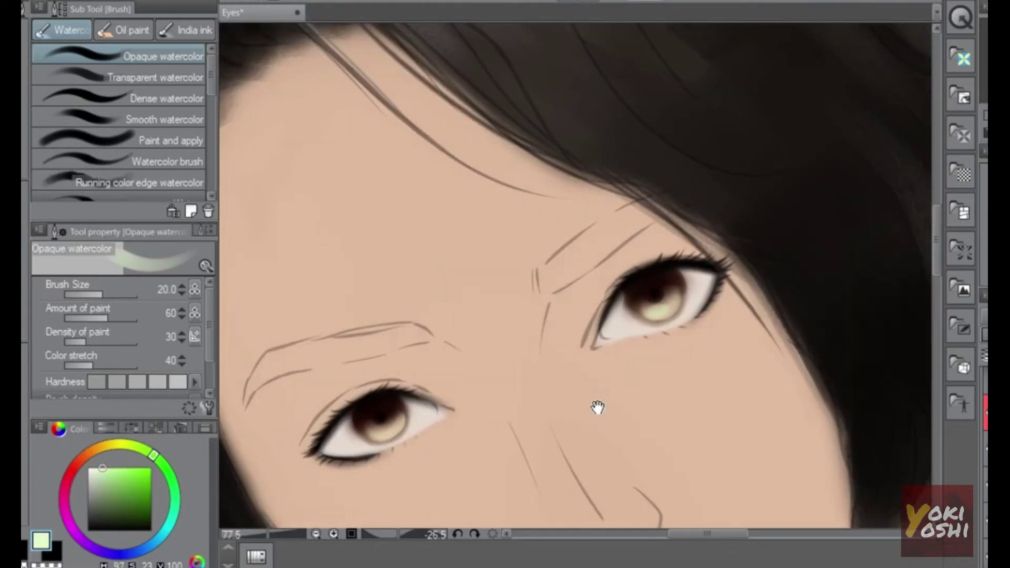
pyautogui.moveTo(413, 437); pyautogui.dragTo(422, 421)
pyautogui.hotkey('ctrl', 'z')
# - Tint the lower highlights of both irises pale yellow with the Opaque watercolor brush
pyautogui.moveTo(733, 319); pyautogui.dragTo(526, 360)
pyautogui.click(117, 443)
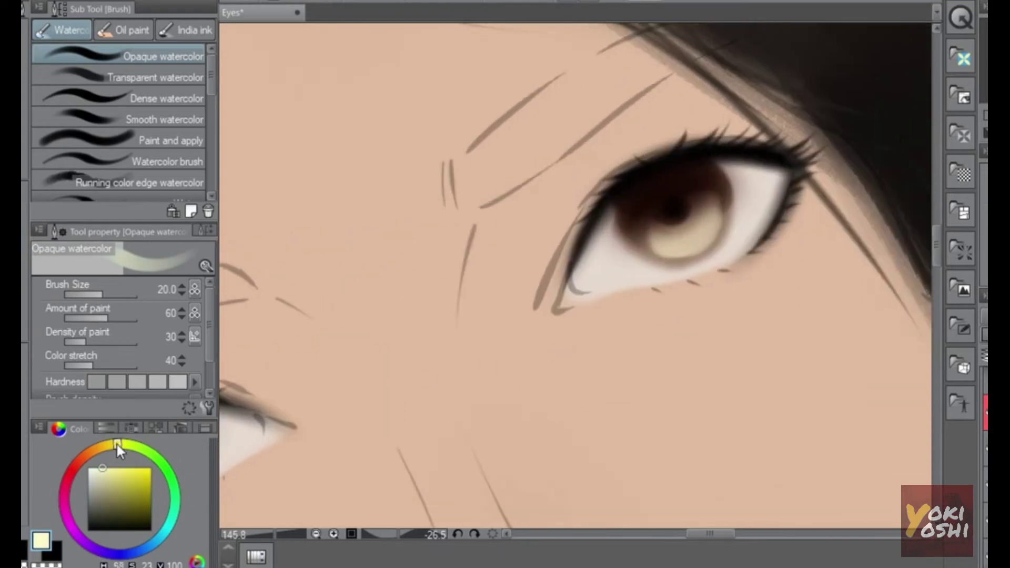
pyautogui.moveTo(673, 240); pyautogui.dragTo(703, 236)
pyautogui.moveTo(667, 329); pyautogui.dragTo(763, 273)
pyautogui.moveTo(750, 183); pyautogui.dragTo(789, 187)
pyautogui.moveTo(705, 247); pyautogui.dragTo(840, 204)
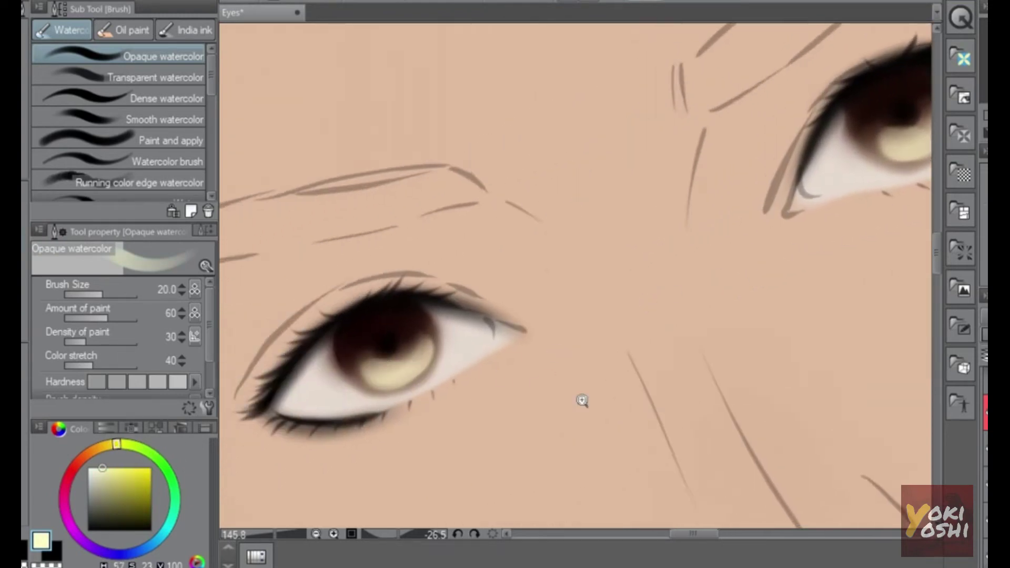
pyautogui.scroll(-6, 582, 401)
pyautogui.scroll(6, 715, 267)
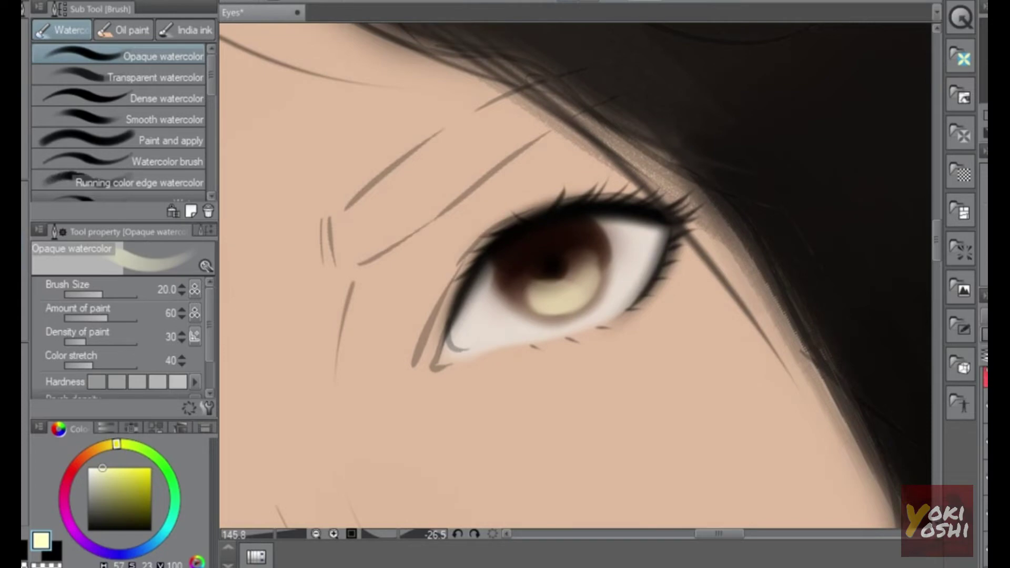
# - Change the blending mode of the iris highlight layer and check both eyes across the whole face
pyautogui.click(985, 317)
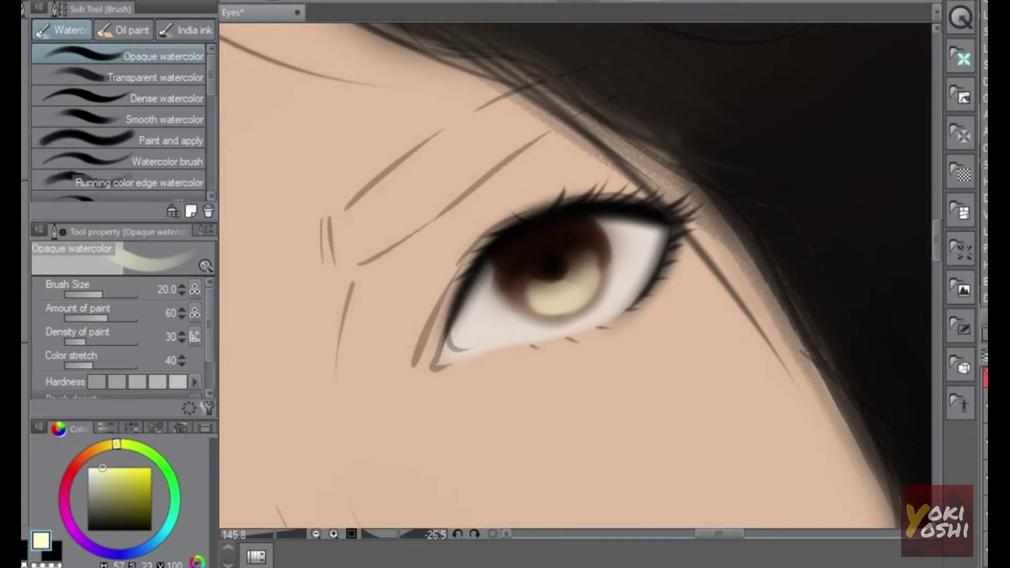
pyautogui.click(984, 148)
pyautogui.scroll(-5, 692, 313)
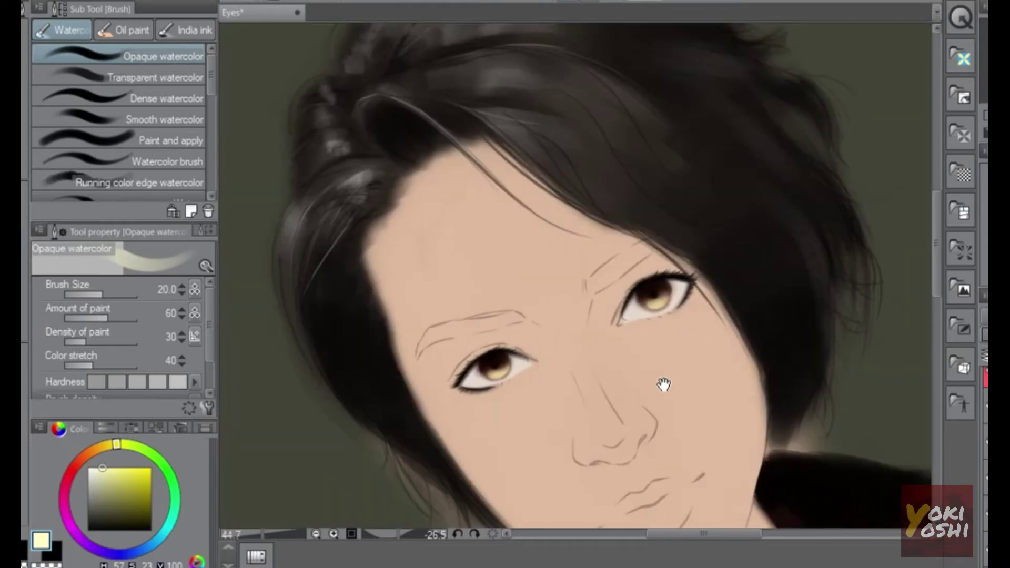
pyautogui.scroll(3, 710, 343)
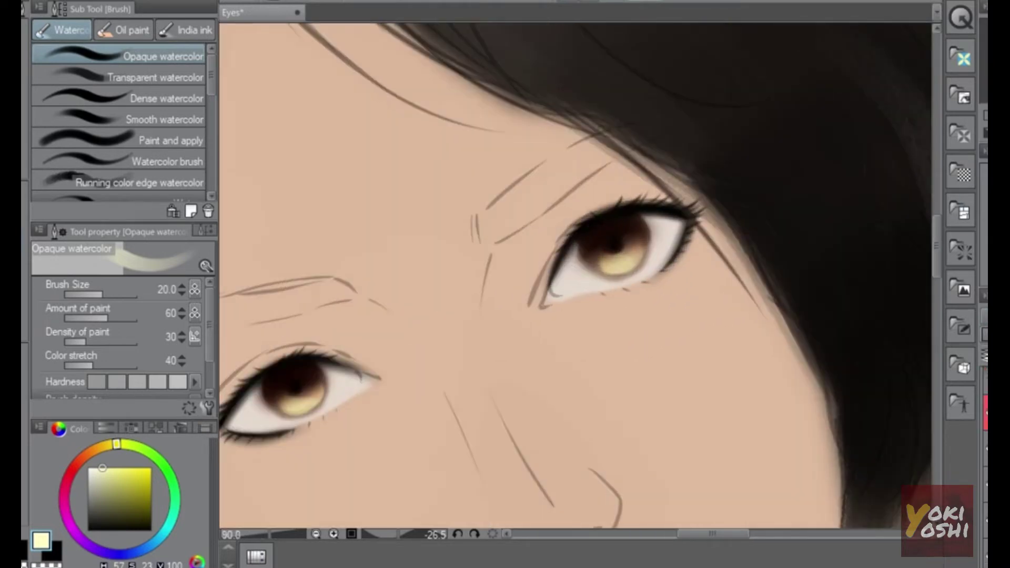
pyautogui.scroll(-2, 692, 328)
# - Apply a light greyish-beige tone to the right-hand eye with the Soft airbrush at size 30
pyautogui.press('r')
pyautogui.moveTo(728, 219); pyautogui.dragTo(737, 198)
pyautogui.scroll(5, 662, 311)
pyautogui.scroll(-1, 736, 199)
pyautogui.press('b')
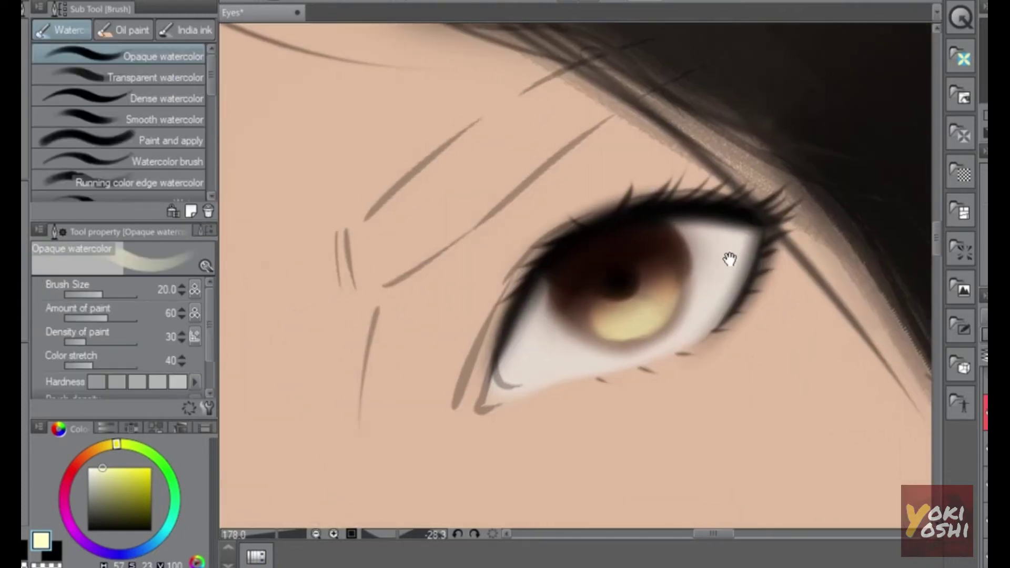
pyautogui.press('b')
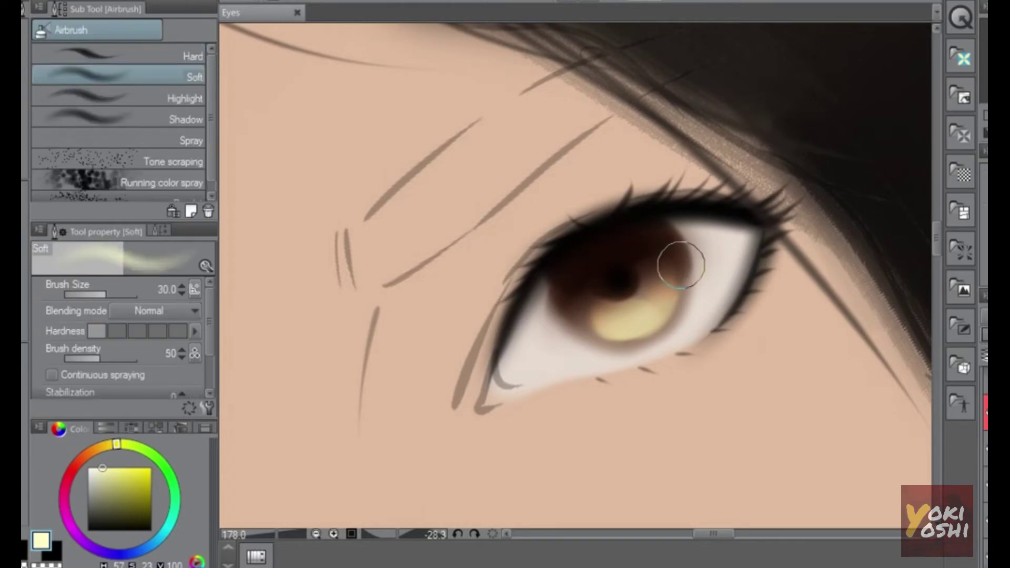
pyautogui.scroll(1, 679, 260)
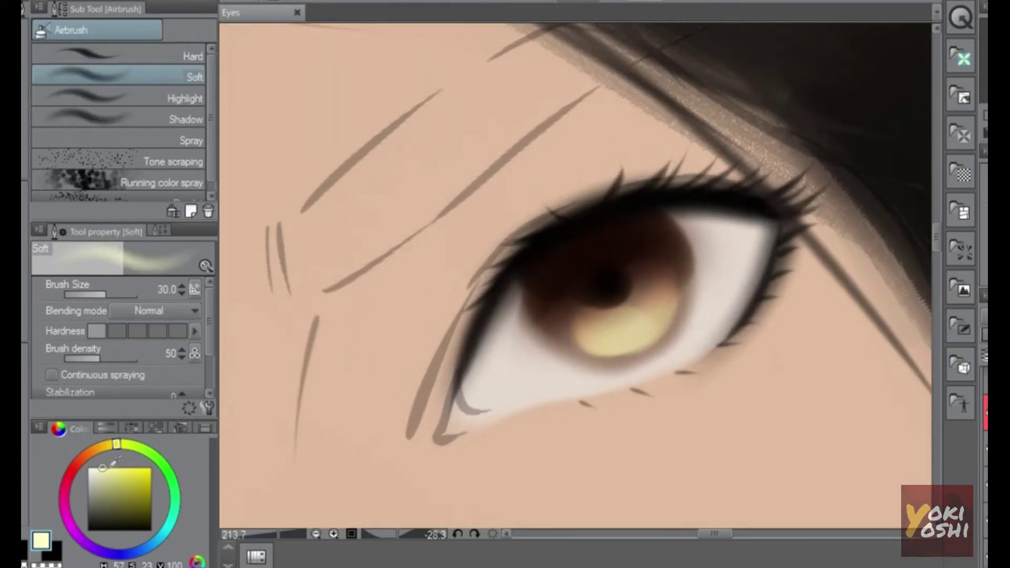
pyautogui.click(102, 479)
pyautogui.click(93, 450)
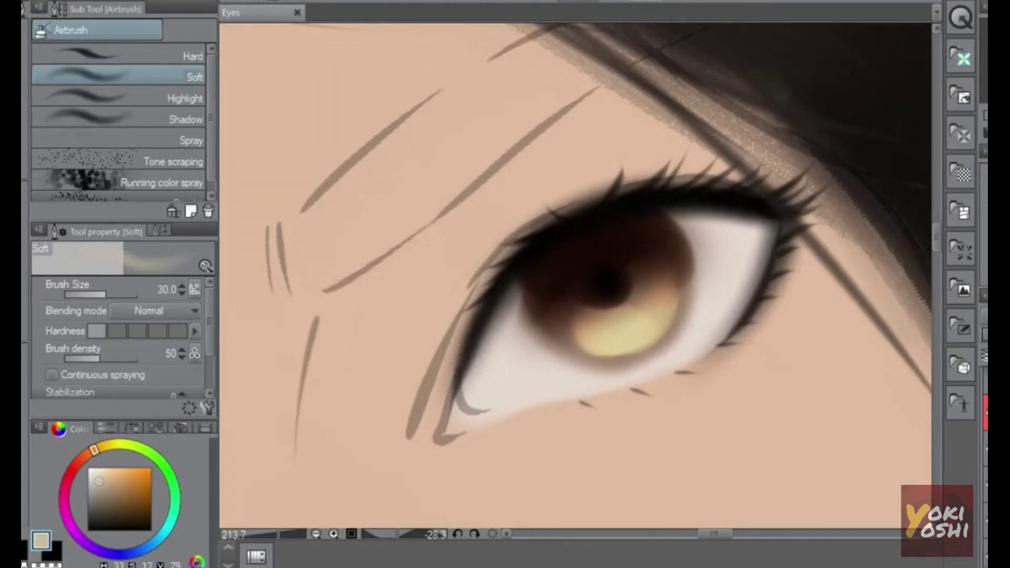
pyautogui.moveTo(585, 336); pyautogui.dragTo(664, 329)
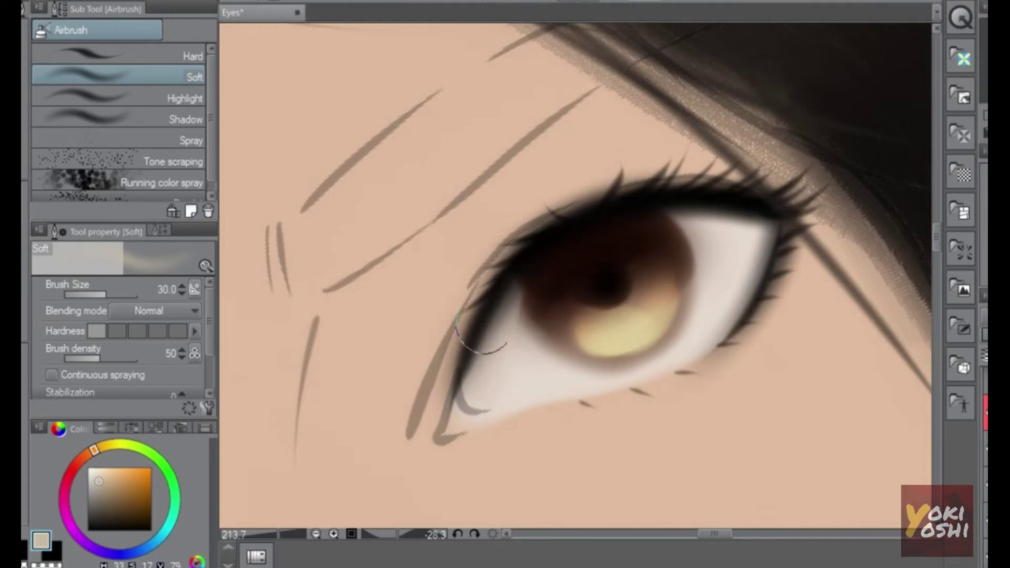
pyautogui.scroll(-5, 739, 302)
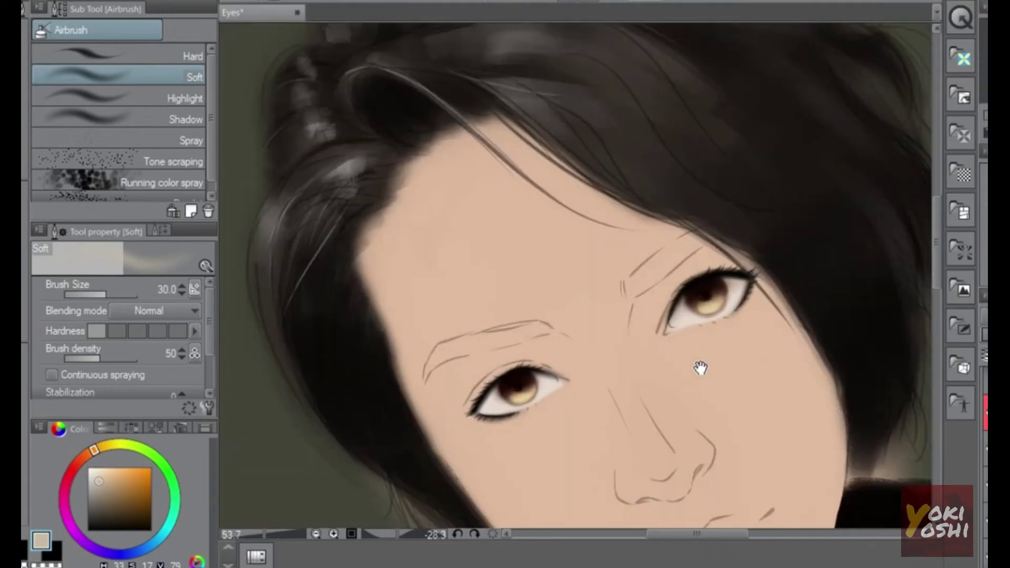
pyautogui.scroll(4, 727, 309)
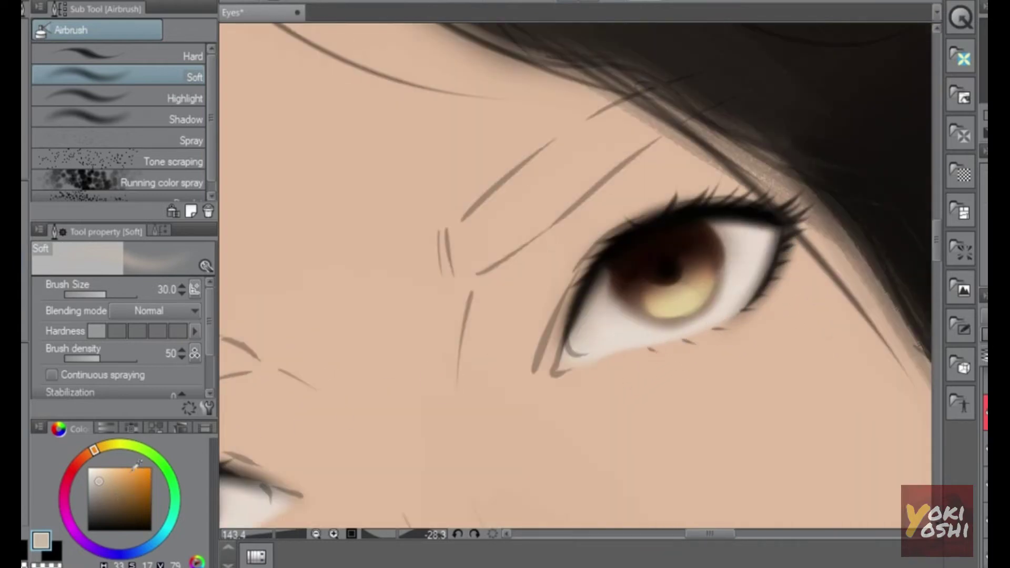
# - Try shading the inner side of the right-hand eye's white in a stronger orange-brown
pyautogui.moveTo(134, 466); pyautogui.dragTo(125, 494)
pyautogui.moveTo(588, 321); pyautogui.dragTo(617, 267)
pyautogui.hotkey('ctrl', 'z')
# - Shade the corners and edges of the right-hand eye's white in muted brown with the Soft airbrush at size 30
pyautogui.click(90, 453)
pyautogui.click(122, 489)
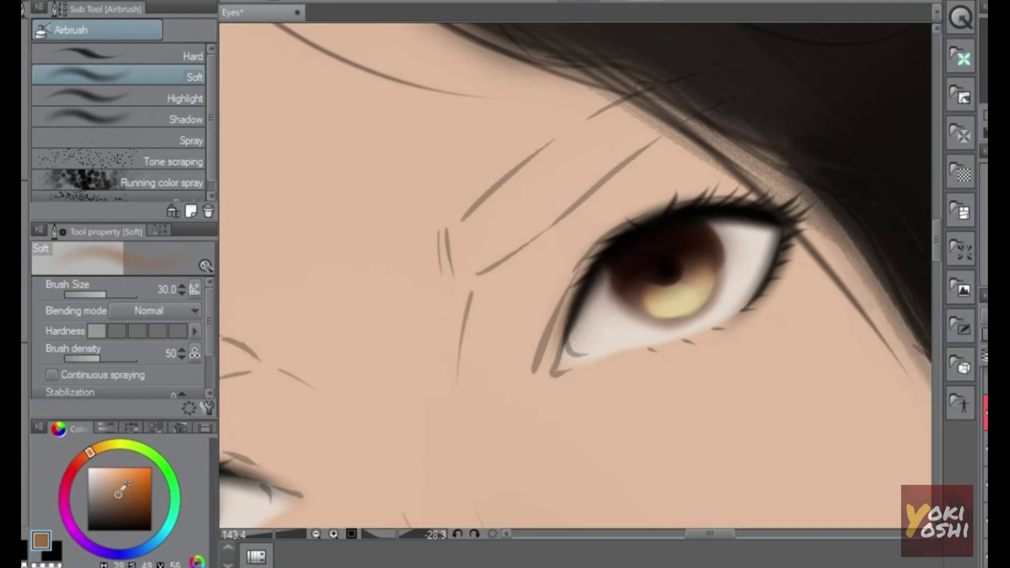
pyautogui.moveTo(576, 322)
pyautogui.mouseDown()
pyautogui.moveTo(663, 228)
pyautogui.moveTo(603, 274)
pyautogui.moveTo(750, 219)
pyautogui.moveTo(651, 235)
pyautogui.moveTo(776, 234)
pyautogui.mouseUp()
pyautogui.moveTo(707, 221)
pyautogui.mouseDown()
pyautogui.moveTo(784, 241)
pyautogui.moveTo(756, 272)
pyautogui.mouseUp()
pyautogui.moveTo(767, 236); pyautogui.dragTo(745, 289)
pyautogui.moveTo(581, 359); pyautogui.dragTo(727, 313)
pyautogui.scroll(-3, 767, 317)
pyautogui.scroll(3, 733, 326)
pyautogui.scroll(-4, 780, 282)
pyautogui.moveTo(756, 349); pyautogui.dragTo(760, 301)
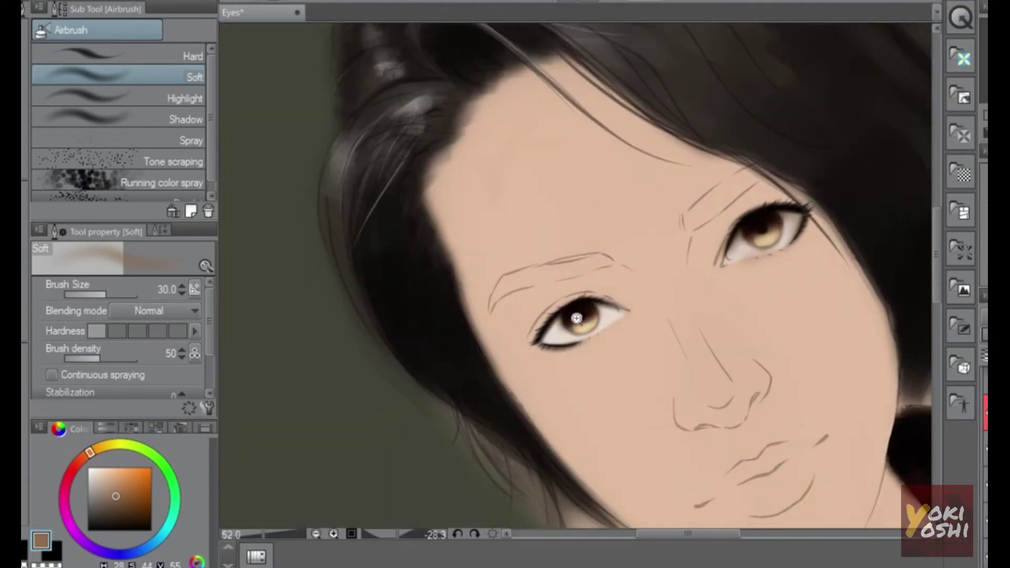
# - Shade the corners and edges of the left-hand eye's white in the same muted brown
pyautogui.moveTo(588, 314); pyautogui.dragTo(626, 317)
pyautogui.moveTo(486, 374); pyautogui.dragTo(586, 302)
pyautogui.moveTo(499, 344)
pyautogui.mouseDown()
pyautogui.moveTo(610, 286)
pyautogui.moveTo(602, 295)
pyautogui.moveTo(608, 288)
pyautogui.moveTo(703, 314)
pyautogui.mouseUp()
pyautogui.moveTo(492, 370)
pyautogui.mouseDown()
pyautogui.moveTo(533, 357)
pyautogui.moveTo(499, 353)
pyautogui.moveTo(703, 322)
pyautogui.moveTo(670, 302)
pyautogui.moveTo(536, 379)
pyautogui.moveTo(567, 381)
pyautogui.mouseUp()
# - Clean up the excess brown shading around the right-hand eye with the Soft eraser
pyautogui.press('e')
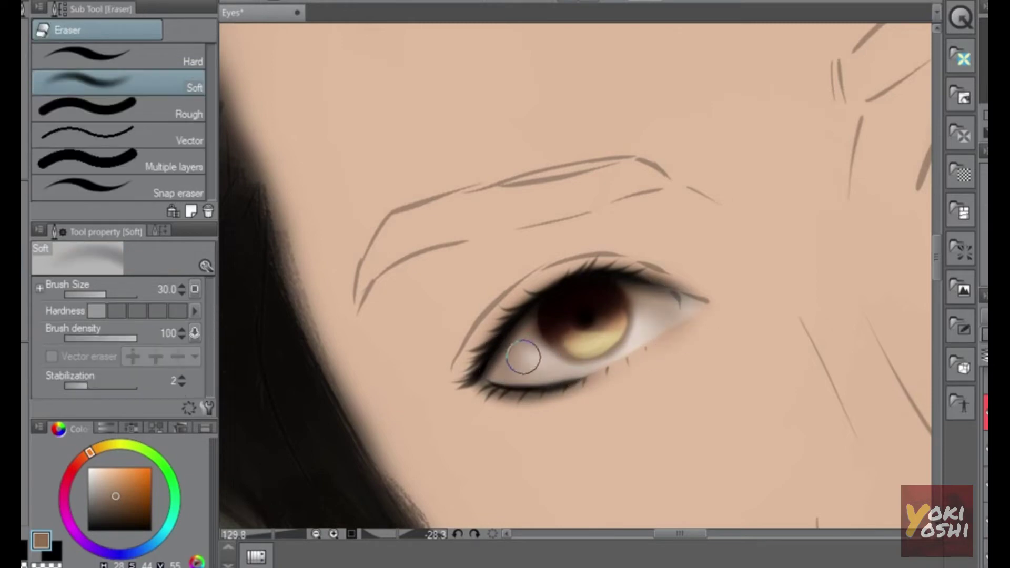
pyautogui.moveTo(559, 346)
pyautogui.mouseDown()
pyautogui.moveTo(649, 311)
pyautogui.moveTo(547, 342)
pyautogui.moveTo(559, 351)
pyautogui.mouseUp()
pyautogui.moveTo(747, 323); pyautogui.dragTo(419, 489)
pyautogui.moveTo(780, 249); pyautogui.dragTo(746, 257)
pyautogui.moveTo(652, 302)
pyautogui.mouseDown()
pyautogui.moveTo(649, 316)
pyautogui.moveTo(678, 313)
pyautogui.mouseUp()
pyautogui.moveTo(793, 303); pyautogui.dragTo(702, 386)
pyautogui.moveTo(781, 398); pyautogui.dragTo(674, 371)
pyautogui.moveTo(679, 315); pyautogui.dragTo(762, 250)
pyautogui.moveTo(757, 231); pyautogui.dragTo(773, 318)
# - Clean up the brown shading in and around the left-hand eye with the Soft eraser at size 40
pyautogui.moveTo(484, 291); pyautogui.dragTo(591, 293)
pyautogui.moveTo(651, 288)
pyautogui.mouseDown()
pyautogui.moveTo(678, 230)
pyautogui.moveTo(669, 210)
pyautogui.mouseUp()
pyautogui.moveTo(489, 340); pyautogui.dragTo(559, 340)
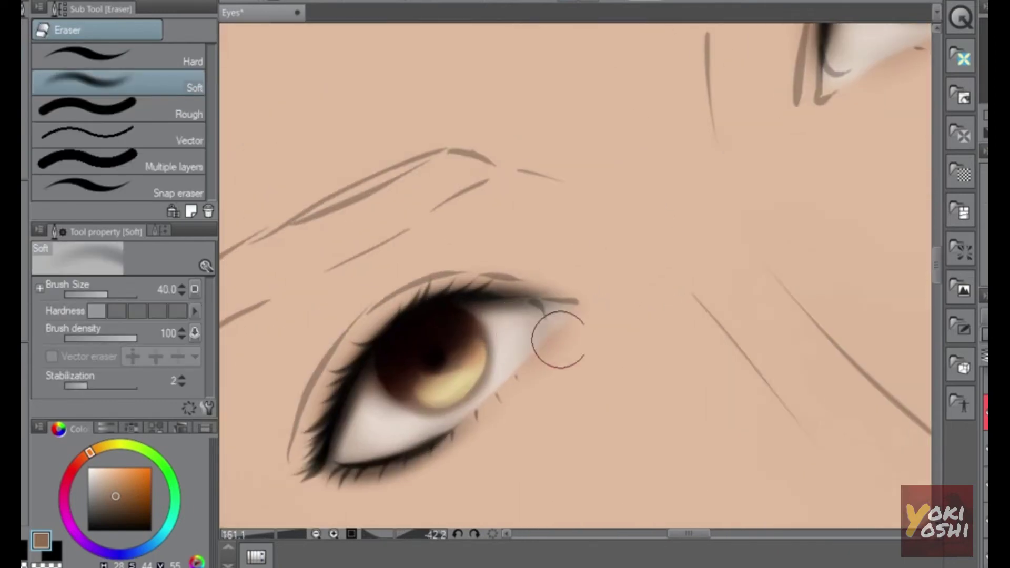
pyautogui.moveTo(614, 321); pyautogui.dragTo(563, 329)
pyautogui.moveTo(662, 314); pyautogui.dragTo(595, 357)
pyautogui.moveTo(757, 207)
pyautogui.mouseDown()
pyautogui.moveTo(766, 331)
pyautogui.moveTo(732, 288)
pyautogui.mouseUp()
# - Add soft brown shading to both sides of the left-hand eye's white with the Soft airbrush at size 30
pyautogui.scroll(5, 442, 340)
pyautogui.press('b')
pyautogui.moveTo(458, 326); pyautogui.dragTo(401, 354)
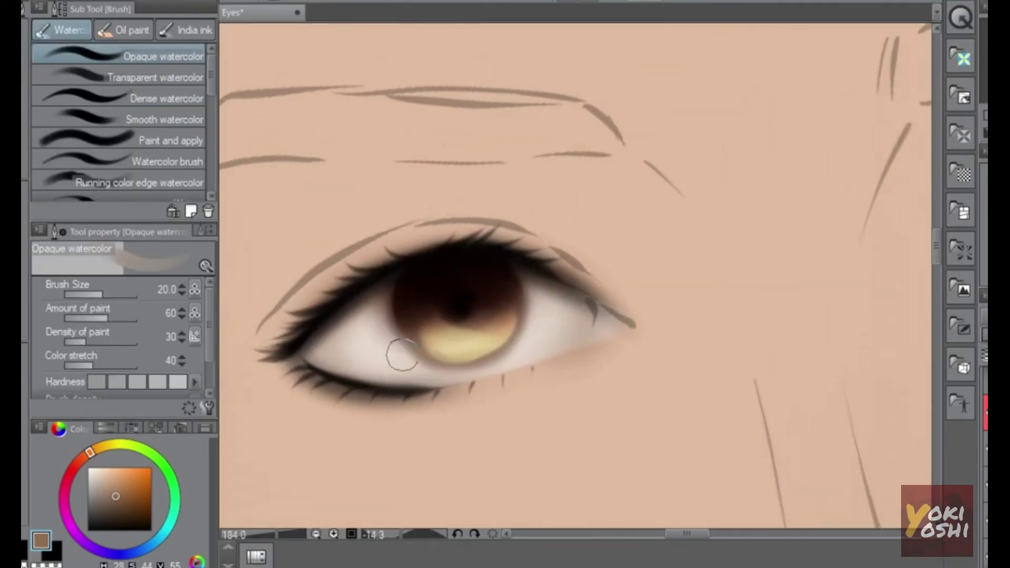
pyautogui.press('b')
pyautogui.moveTo(358, 306)
pyautogui.mouseDown()
pyautogui.moveTo(337, 351)
pyautogui.moveTo(369, 360)
pyautogui.mouseUp()
pyautogui.moveTo(530, 282); pyautogui.dragTo(570, 313)
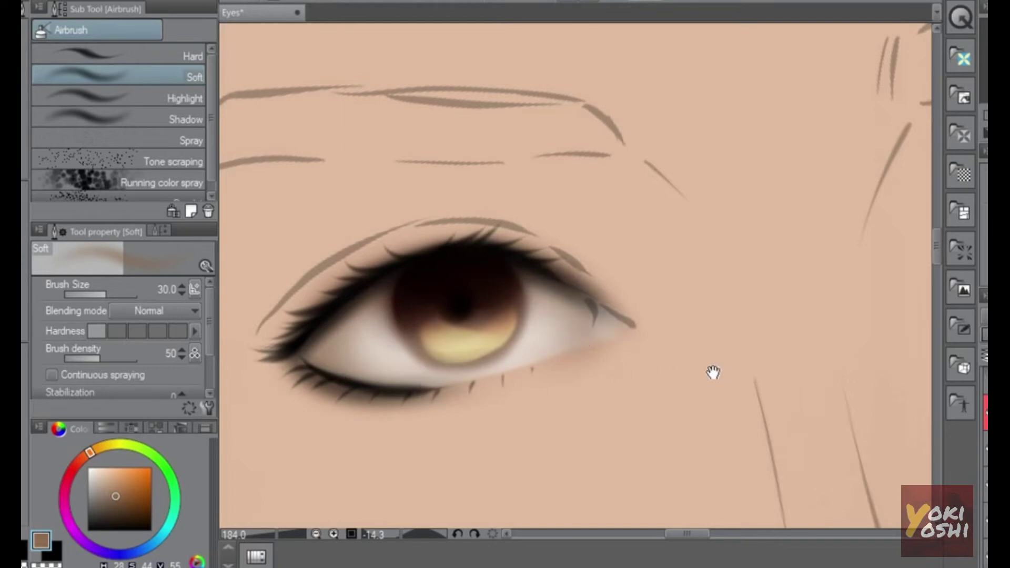
# - Add matching soft brown shading to both sides of the right-hand eye's white
pyautogui.moveTo(696, 369); pyautogui.dragTo(258, 396)
pyautogui.moveTo(642, 169); pyautogui.dragTo(605, 225)
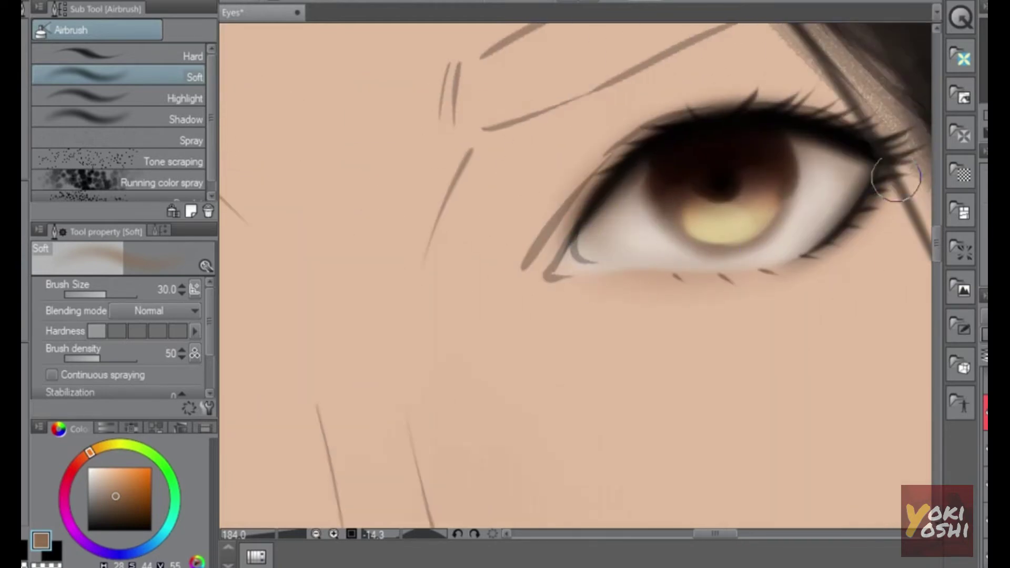
pyautogui.moveTo(845, 248); pyautogui.dragTo(763, 337)
pyautogui.moveTo(761, 274); pyautogui.dragTo(805, 247)
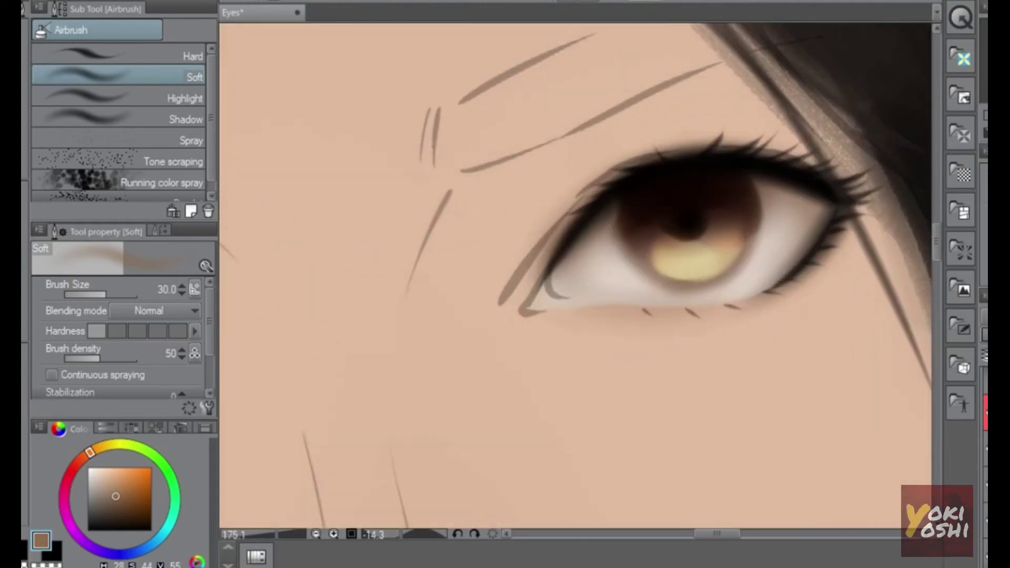
# - Adjust the layer settings and deepen the soft brown shading around the right-hand eye's inner corner with the Soft airbrush
pyautogui.click(985, 318)
pyautogui.click(985, 148)
pyautogui.moveTo(681, 228); pyautogui.dragTo(698, 219)
pyautogui.press('b')
pyautogui.moveTo(640, 282); pyautogui.dragTo(545, 305)
pyautogui.press('b')
pyautogui.press('b')
pyautogui.moveTo(414, 273); pyautogui.dragTo(474, 246)
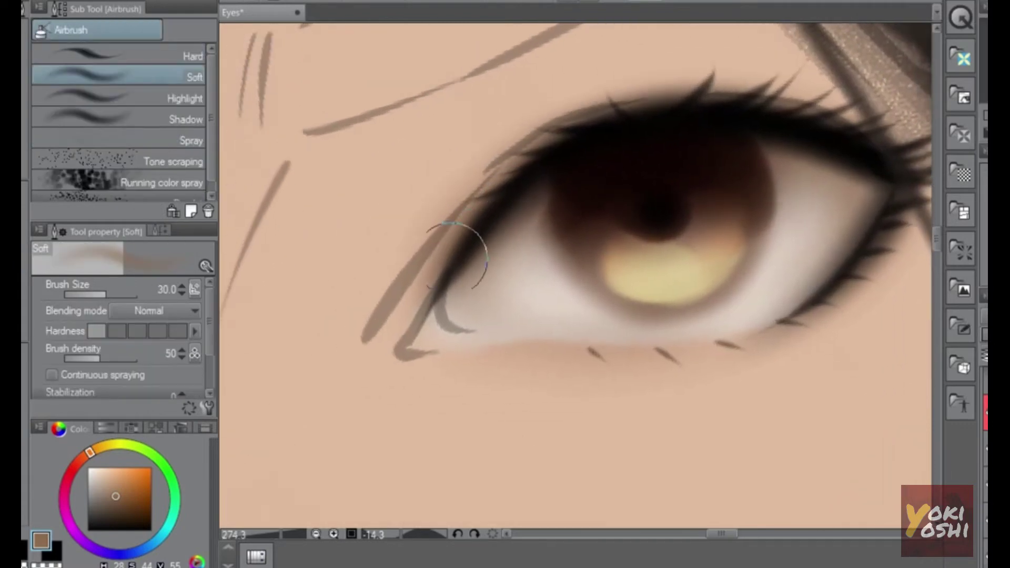
# - Paint reddish-brown tear ducts in the inner corners of both eyes with the Soft airbrush at size 15
pyautogui.click(84, 457)
pyautogui.click(130, 489)
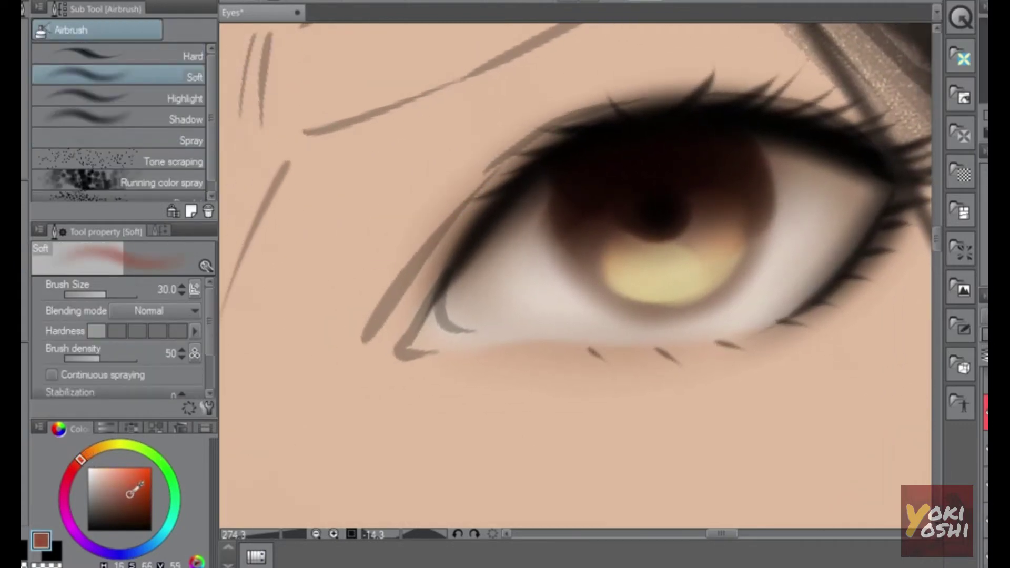
pyautogui.press('[')
pyautogui.moveTo(440, 304)
pyautogui.mouseDown()
pyautogui.moveTo(433, 323)
pyautogui.moveTo(489, 341)
pyautogui.mouseUp()
pyautogui.moveTo(681, 344)
pyautogui.mouseDown()
pyautogui.moveTo(599, 425)
pyautogui.moveTo(680, 401)
pyautogui.mouseUp()
pyautogui.moveTo(457, 355); pyautogui.dragTo(496, 360)
pyautogui.moveTo(413, 374)
pyautogui.mouseDown()
pyautogui.moveTo(431, 385)
pyautogui.moveTo(426, 396)
pyautogui.mouseUp()
pyautogui.moveTo(504, 389); pyautogui.dragTo(459, 432)
pyautogui.moveTo(757, 342); pyautogui.dragTo(692, 300)
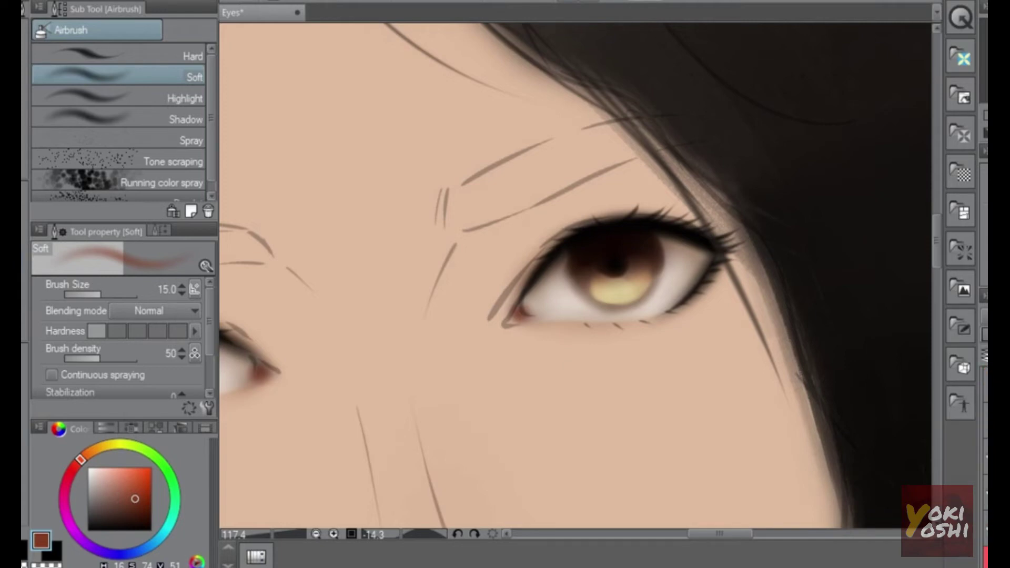
# - Erase the sketch lines at the inner corners of both eyes with the Hard eraser at size 50
pyautogui.press('e')
pyautogui.click(163, 62)
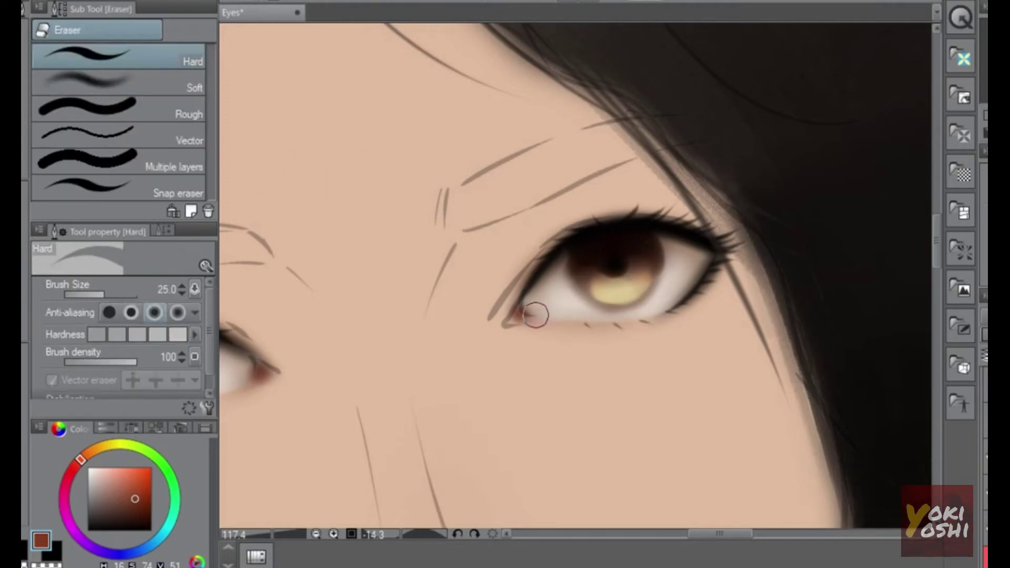
pyautogui.press(']')
pyautogui.press(']')
pyautogui.press(']')
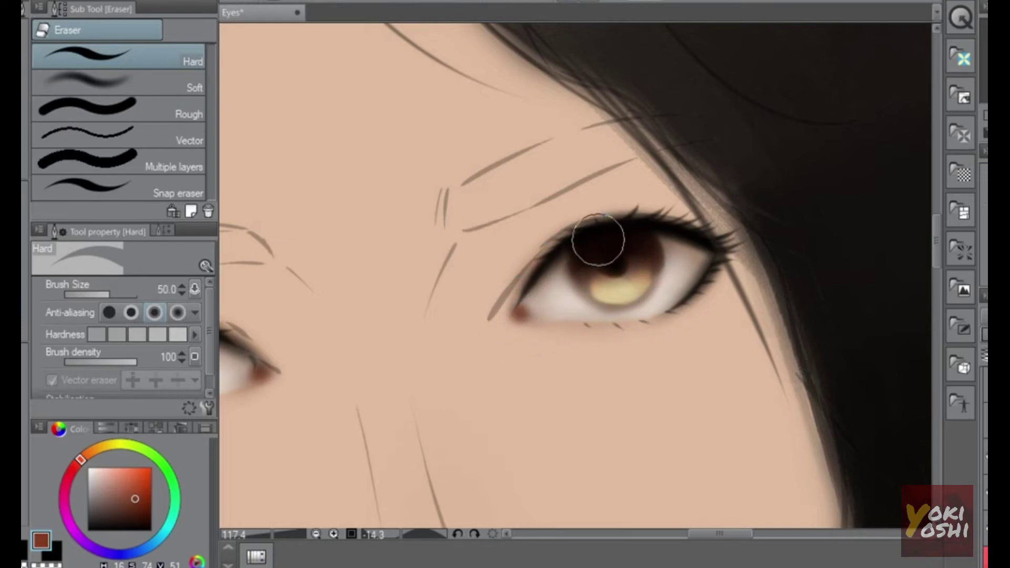
pyautogui.moveTo(587, 335); pyautogui.dragTo(890, 276)
pyautogui.moveTo(575, 317); pyautogui.dragTo(530, 292)
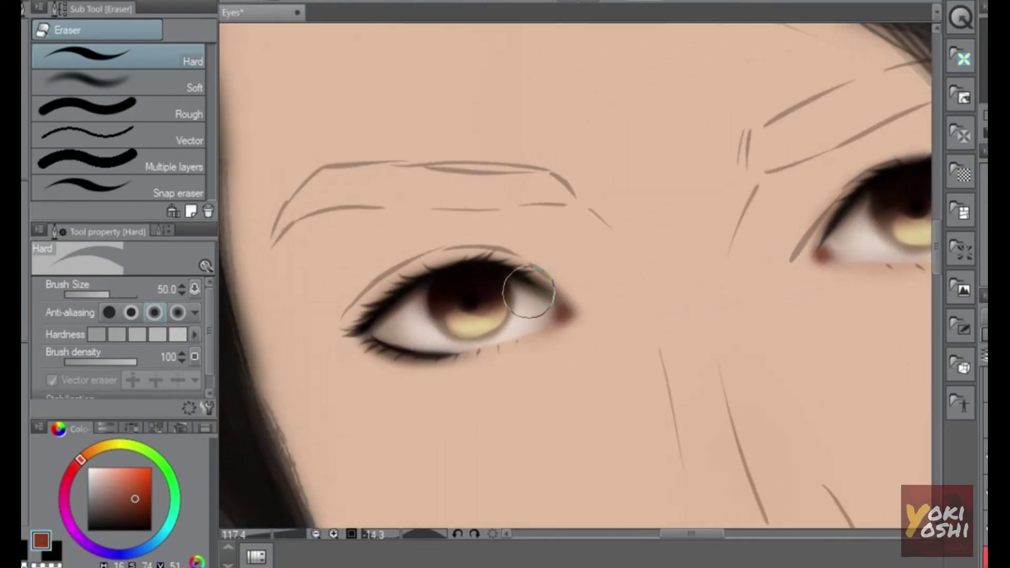
pyautogui.moveTo(661, 352); pyautogui.dragTo(459, 332)
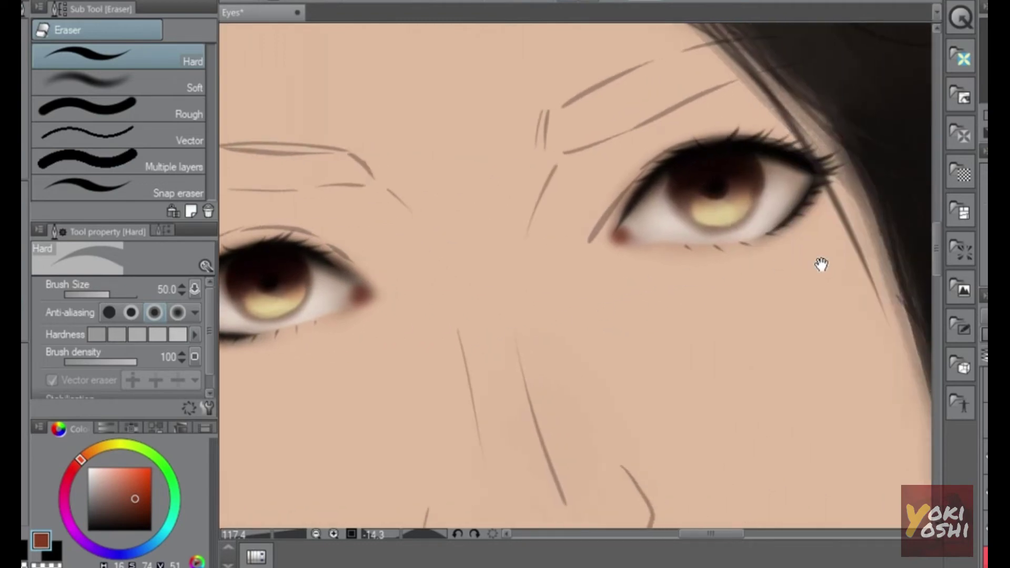
pyautogui.scroll(4, 370, 290)
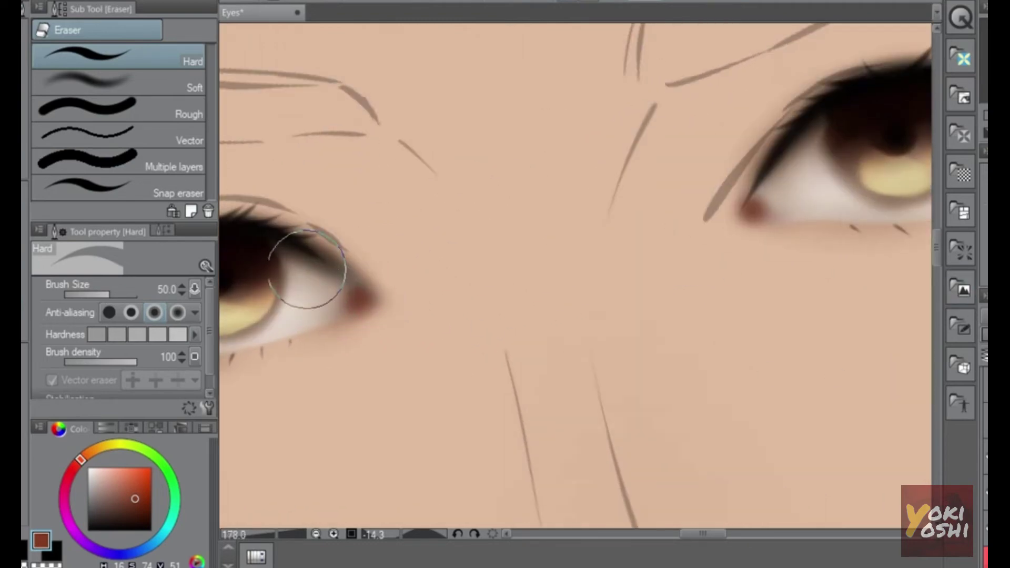
pyautogui.scroll(-9, 421, 305)
pyautogui.moveTo(637, 321); pyautogui.dragTo(633, 328)
pyautogui.scroll(2, 572, 278)
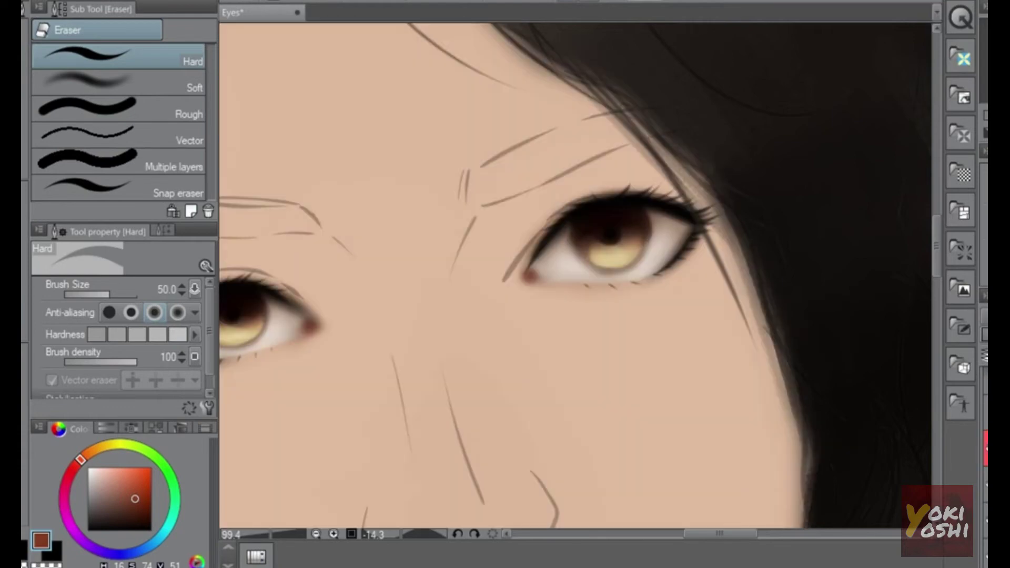
# - Paint a thin reddish-brown line from the right-hand eye's tear duct along its lower lid with the Hard airbrush at size 7
pyautogui.moveTo(649, 284)
pyautogui.mouseDown()
pyautogui.moveTo(725, 239)
pyautogui.moveTo(642, 171)
pyautogui.moveTo(670, 171)
pyautogui.mouseUp()
pyautogui.press('b')
pyautogui.moveTo(544, 229); pyautogui.dragTo(565, 244)
pyautogui.press('b')
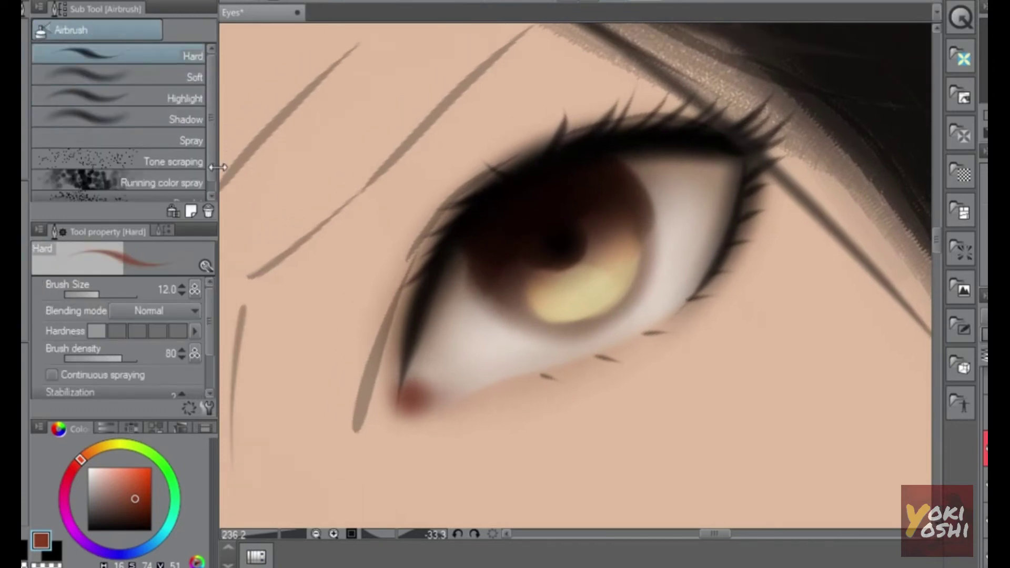
pyautogui.click(985, 316)
pyautogui.moveTo(416, 415); pyautogui.dragTo(499, 380)
pyautogui.hotkey('ctrl', 'z')
pyautogui.press('[')
pyautogui.press('[')
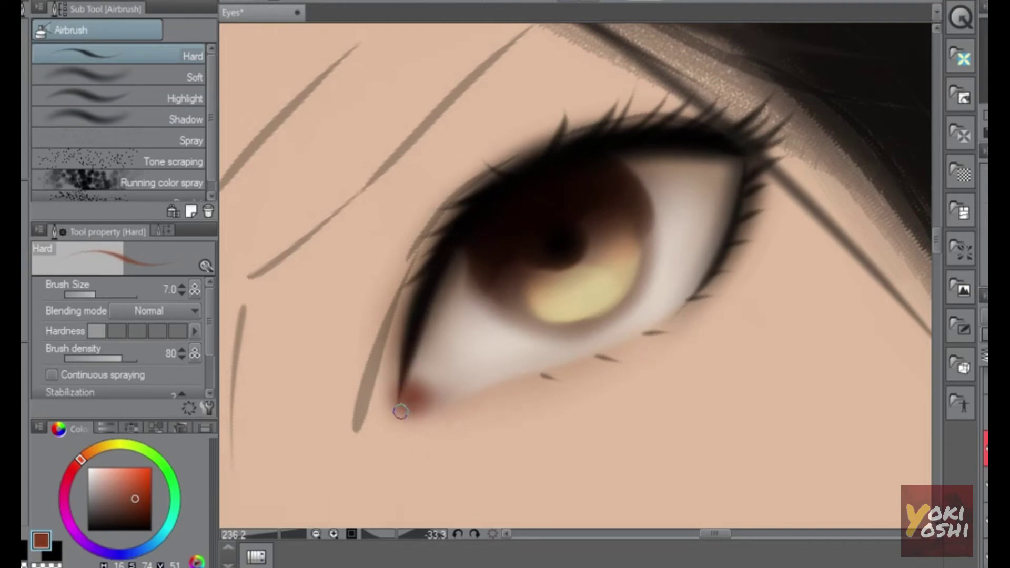
pyautogui.moveTo(420, 411); pyautogui.dragTo(452, 399)
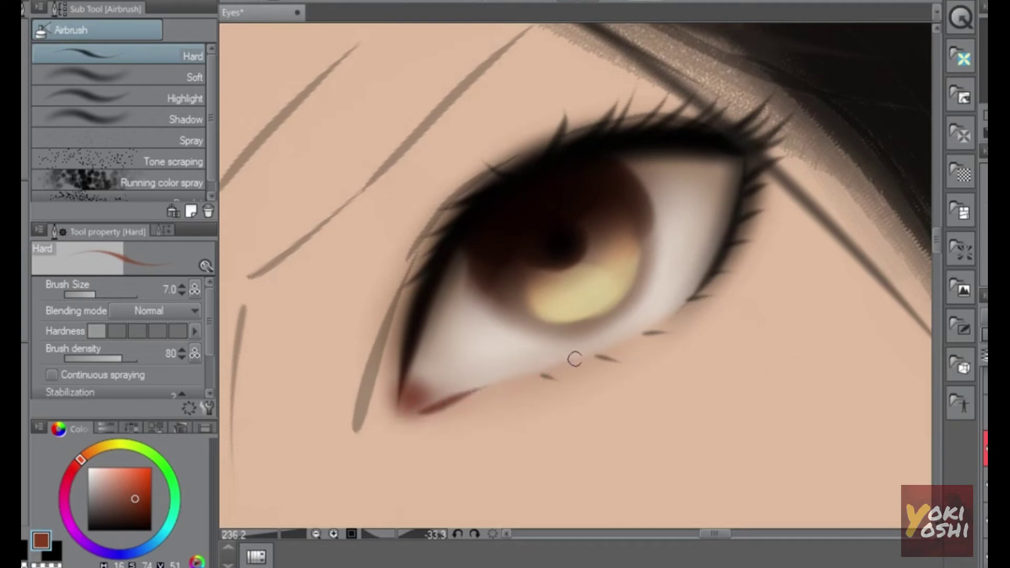
pyautogui.hotkey('ctrl', 'z')
# - Line the left-hand eye's inner upper lid, tear duct and inner lower lid in thin reddish brown with the size 7 Hard airbrush
pyautogui.scroll(-5, 747, 224)
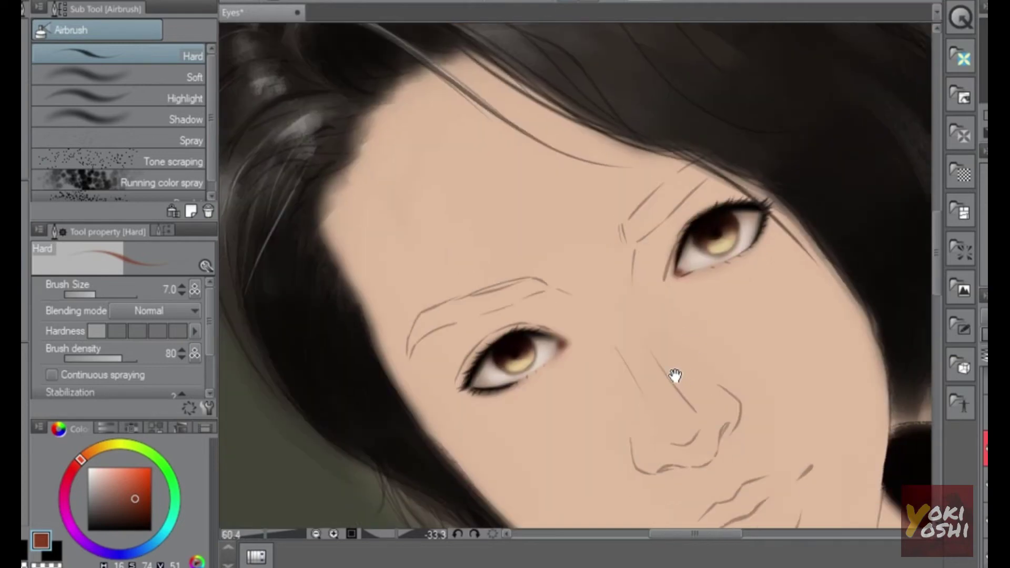
pyautogui.scroll(5, 535, 378)
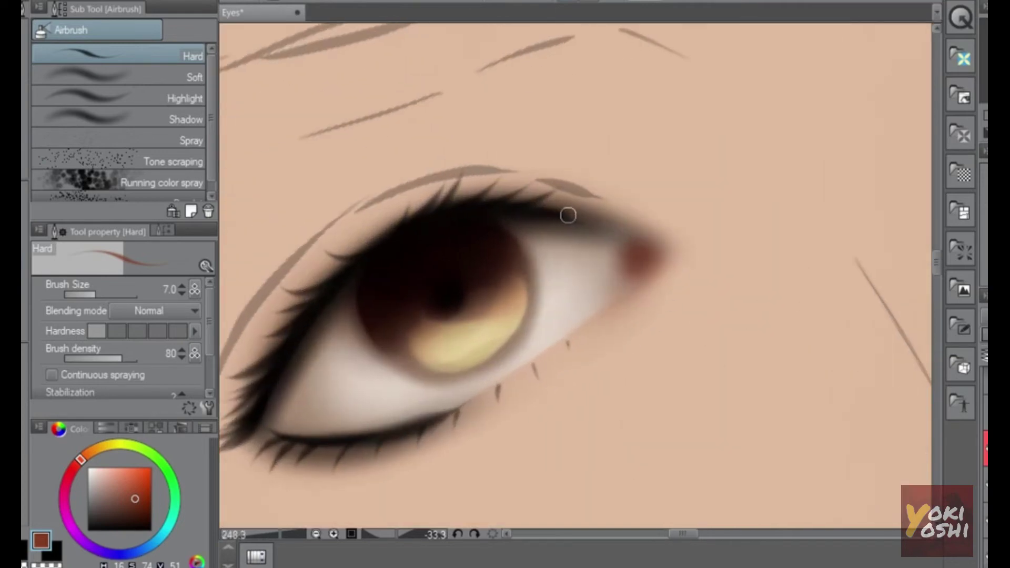
pyautogui.moveTo(564, 213); pyautogui.dragTo(648, 238)
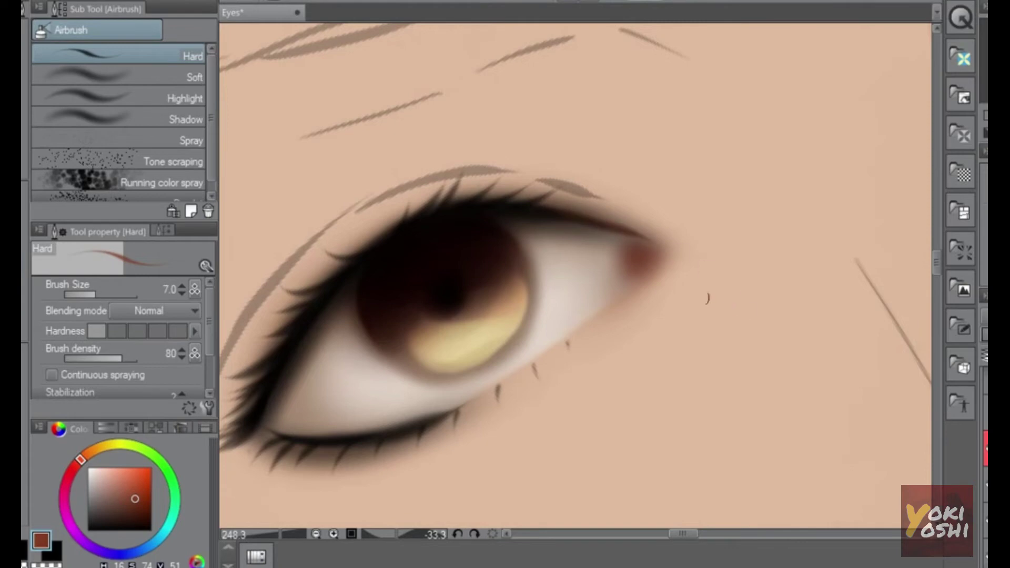
pyautogui.moveTo(725, 305); pyautogui.dragTo(782, 283)
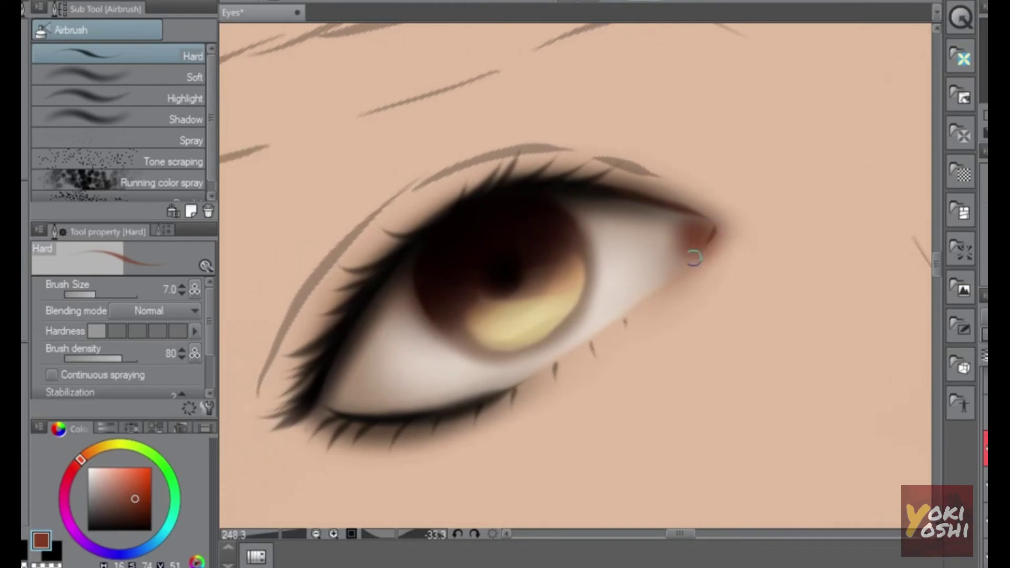
pyautogui.moveTo(697, 255); pyautogui.dragTo(618, 314)
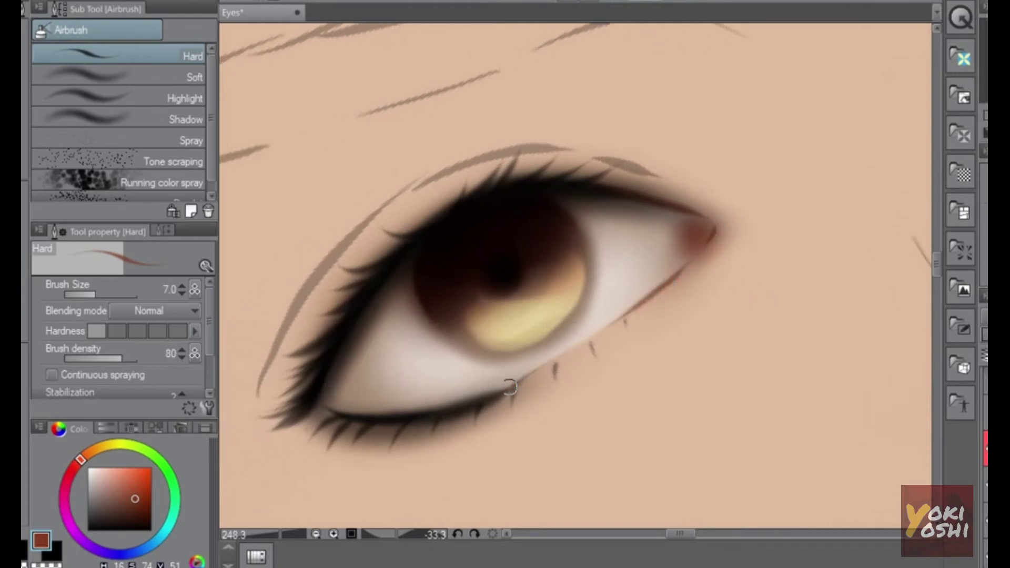
# - Rework the reddish line under the left-hand eye's tear duct with the Hard eraser and the size 7 Hard airbrush
pyautogui.scroll(-5, 650, 374)
pyautogui.scroll(4, 690, 347)
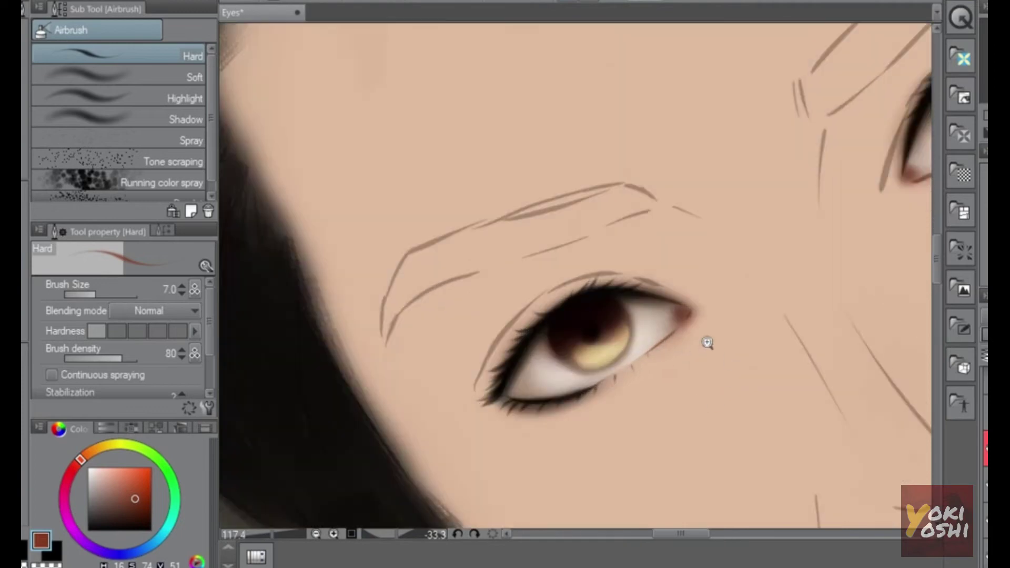
pyautogui.press('e')
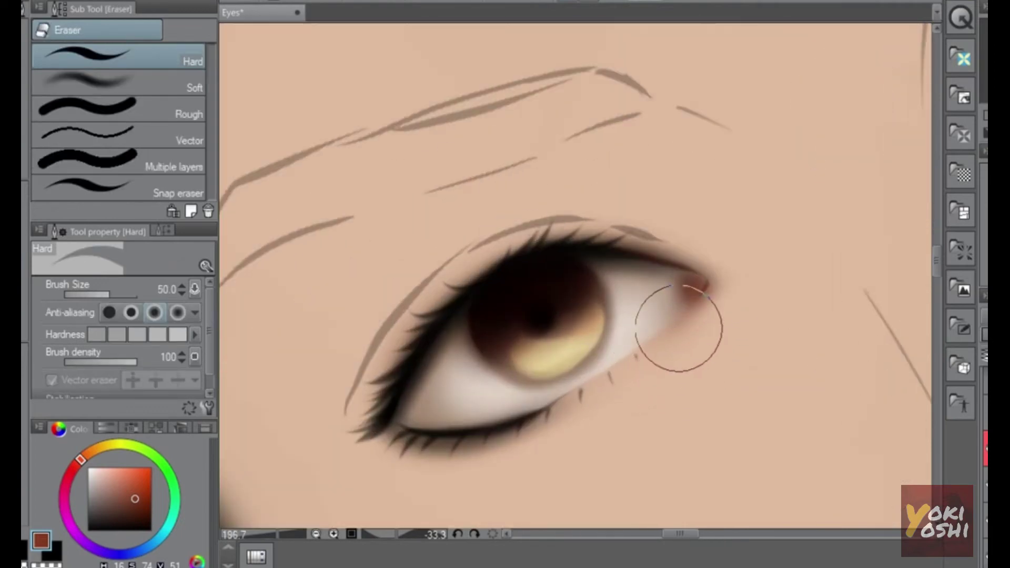
pyautogui.press('b')
pyautogui.press('b')
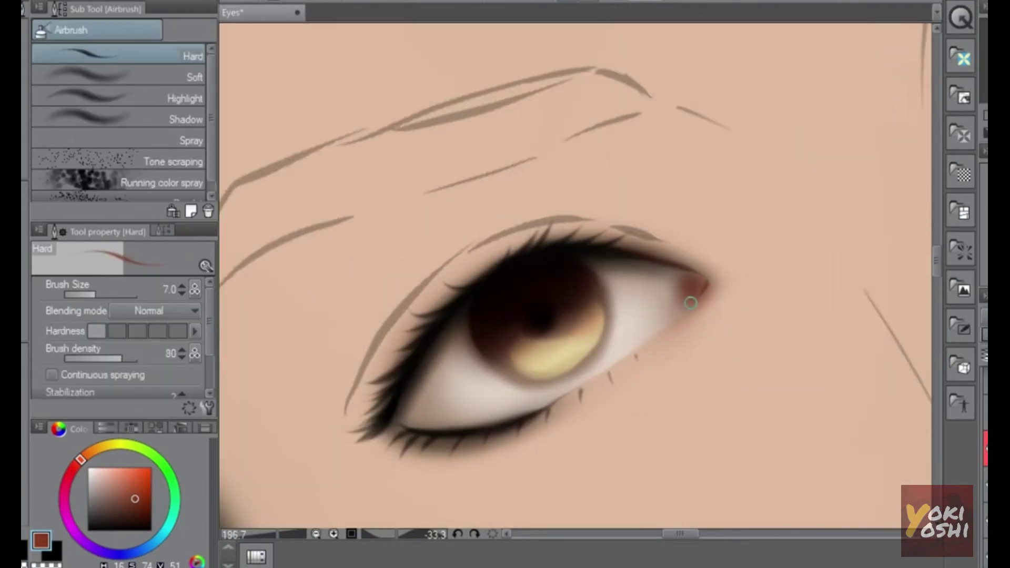
pyautogui.scroll(-4, 686, 343)
pyautogui.moveTo(721, 403); pyautogui.dragTo(589, 391)
pyautogui.press('r')
pyautogui.moveTo(774, 273); pyautogui.dragTo(706, 351)
pyautogui.scroll(-2, 780, 371)
pyautogui.moveTo(514, 288); pyautogui.dragTo(573, 289)
# - Soften the reddish lower lid lines near the inner corners of both eyes with the Soft eraser at size 40
pyautogui.press('e')
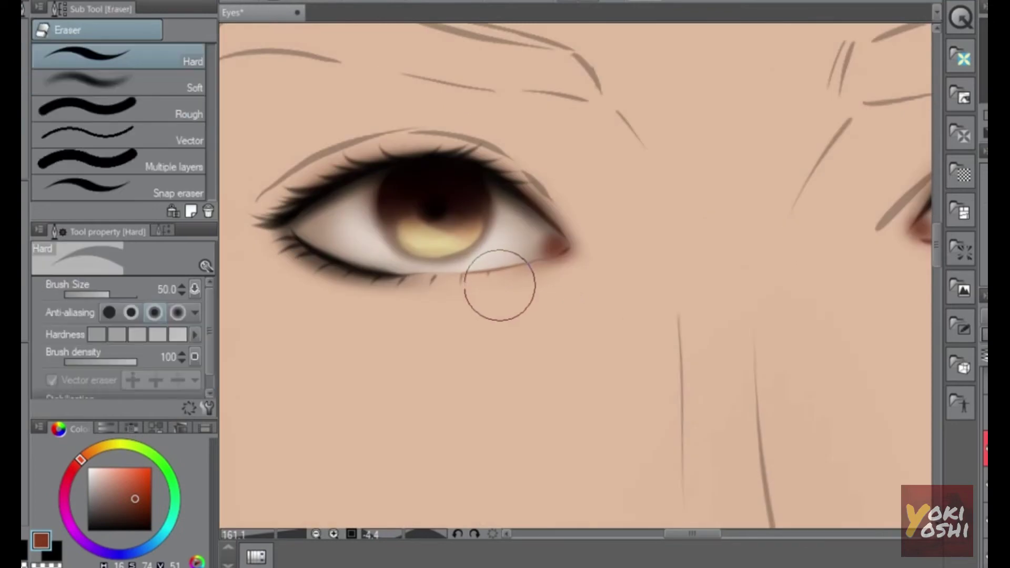
pyautogui.click(108, 80)
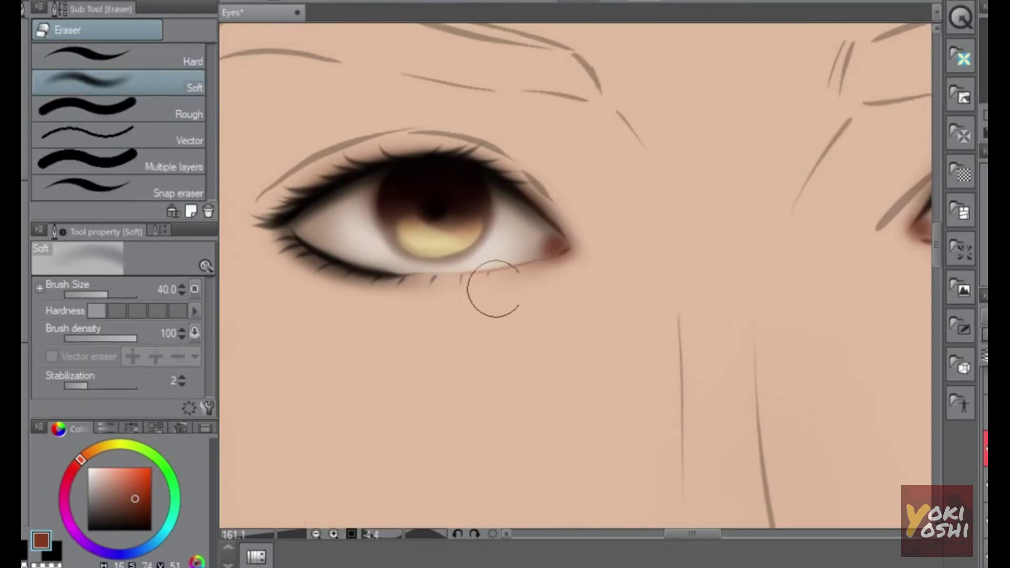
pyautogui.scroll(-2, 661, 353)
pyautogui.scroll(-3, 639, 333)
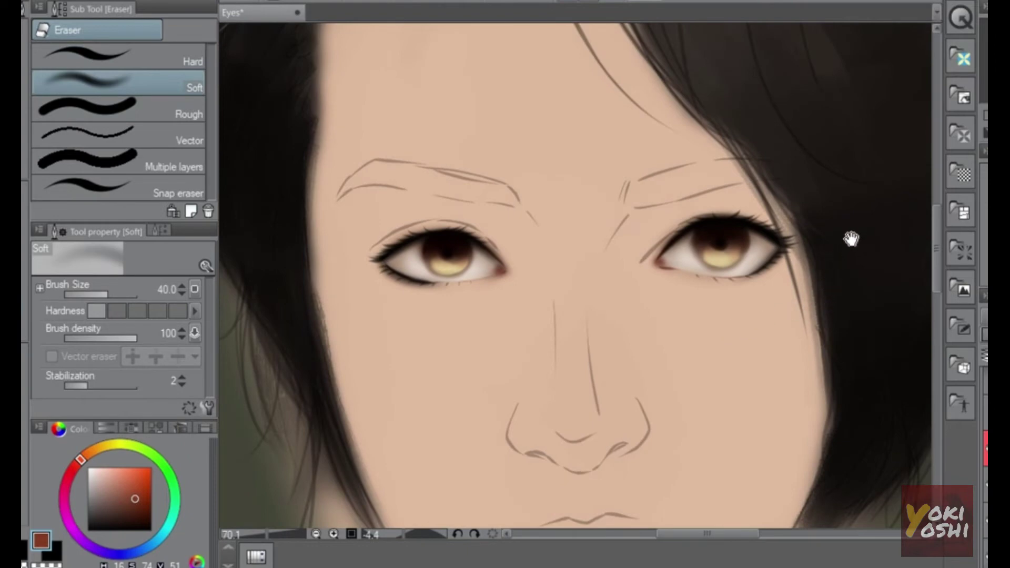
pyautogui.scroll(3, 776, 250)
pyautogui.moveTo(780, 280); pyautogui.dragTo(649, 263)
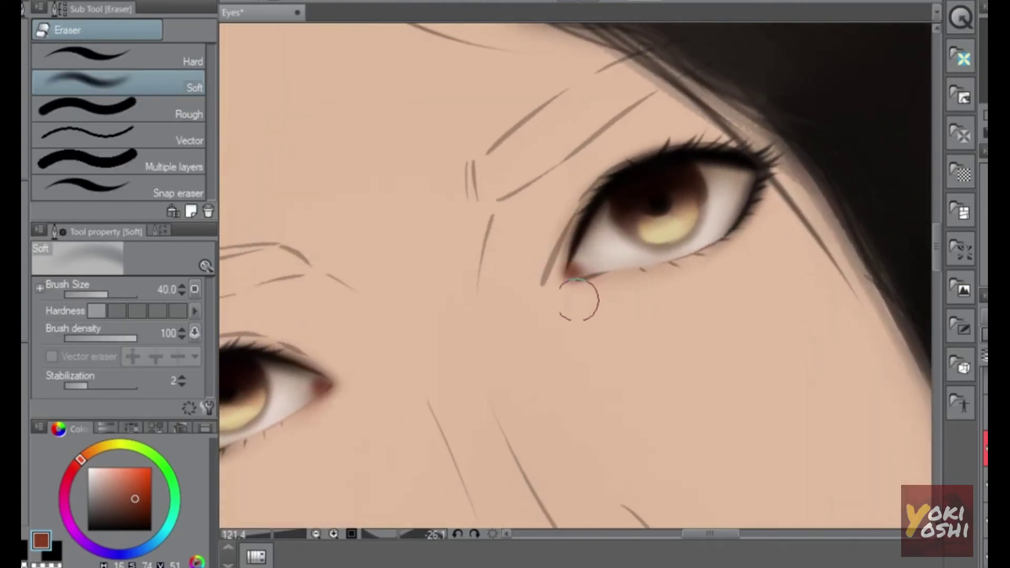
pyautogui.scroll(-3, 634, 344)
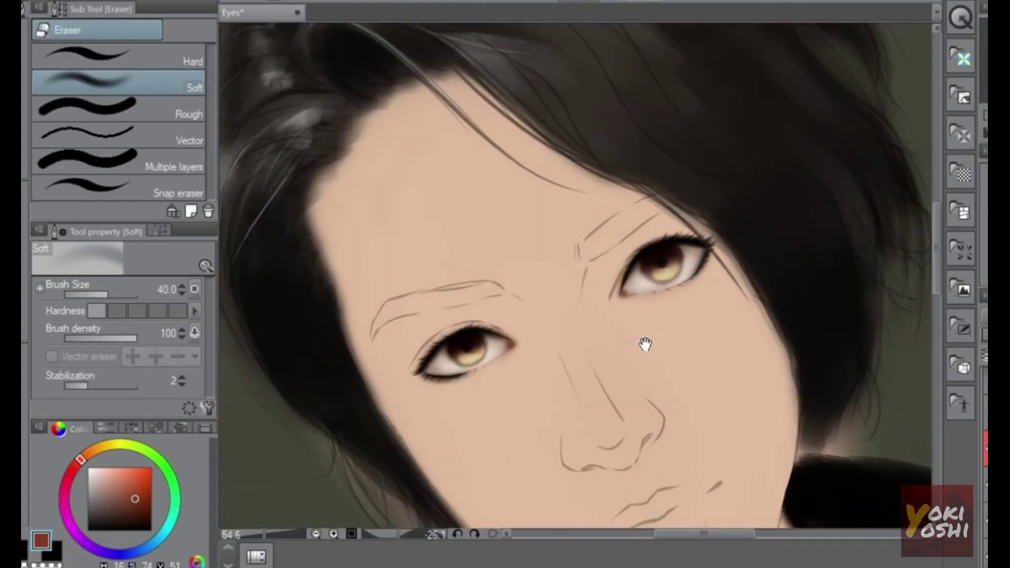
# - Paint the right-hand eye's upper lid crease in light reddish brown (H 21, S 51, V 74) with the Hard airbrush at size 15
pyautogui.moveTo(758, 255); pyautogui.dragTo(771, 273)
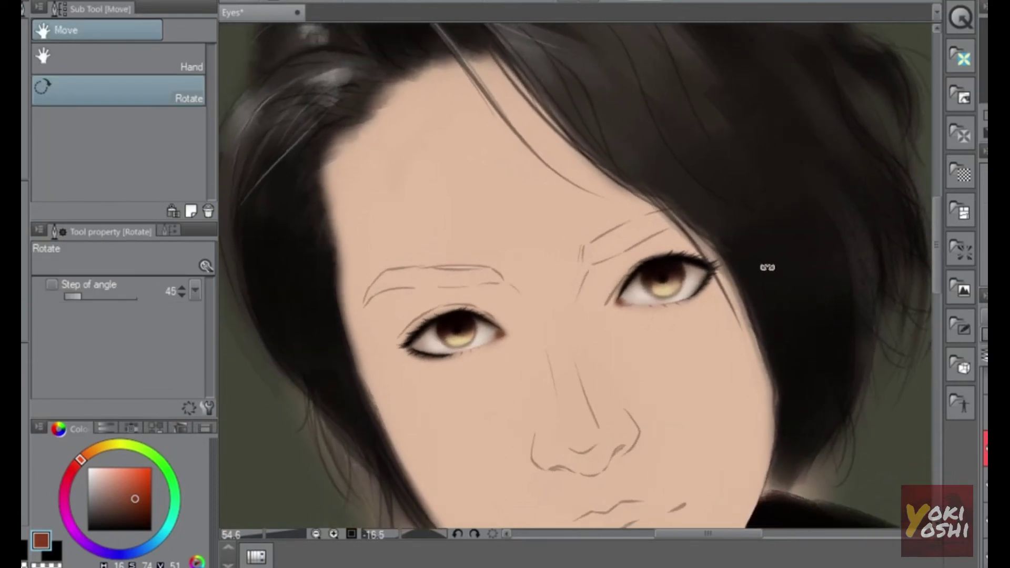
pyautogui.moveTo(689, 282); pyautogui.dragTo(716, 277)
pyautogui.scroll(3, 780, 273)
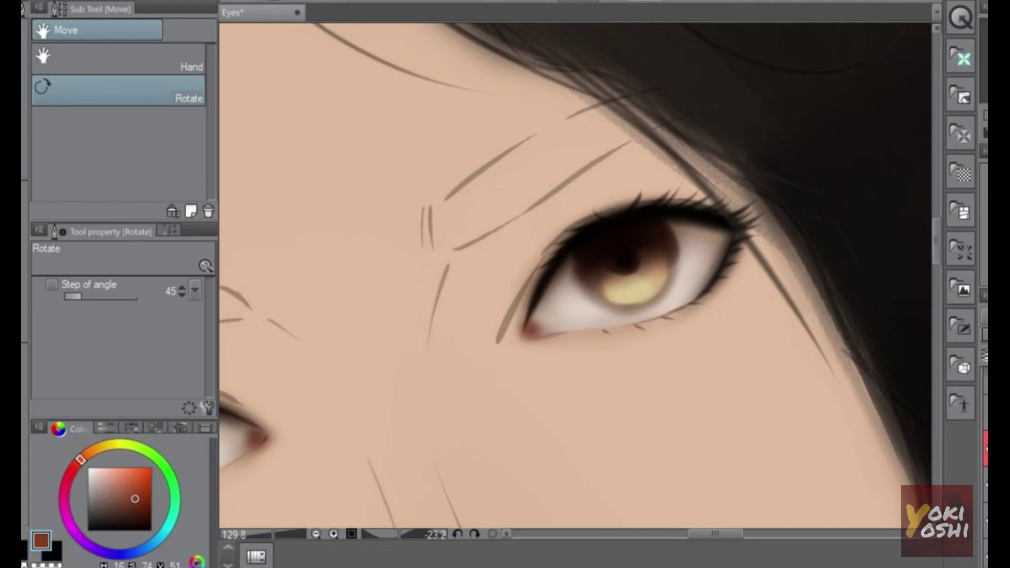
pyautogui.scroll(2, 524, 255)
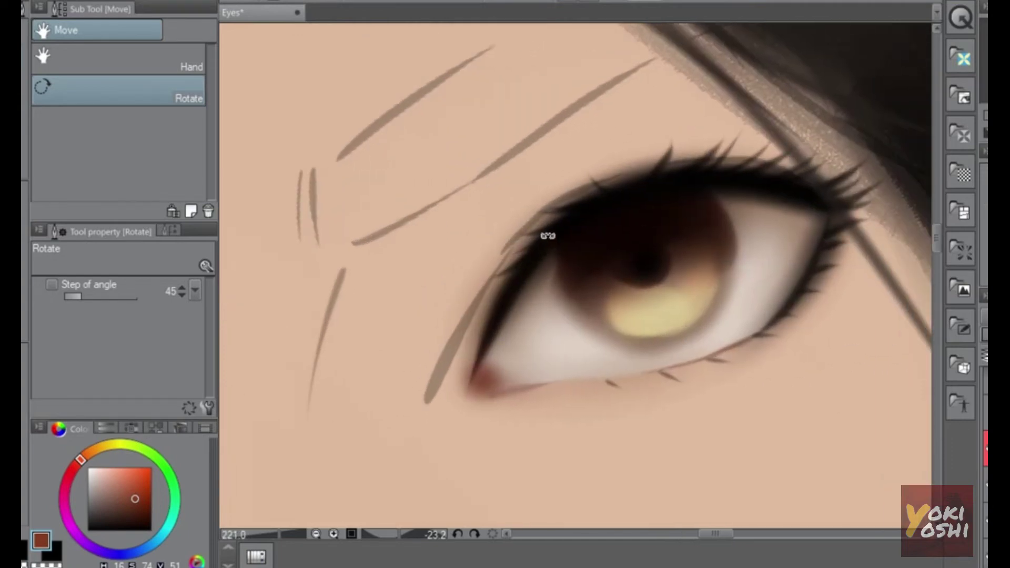
pyautogui.press('b')
pyautogui.press('b')
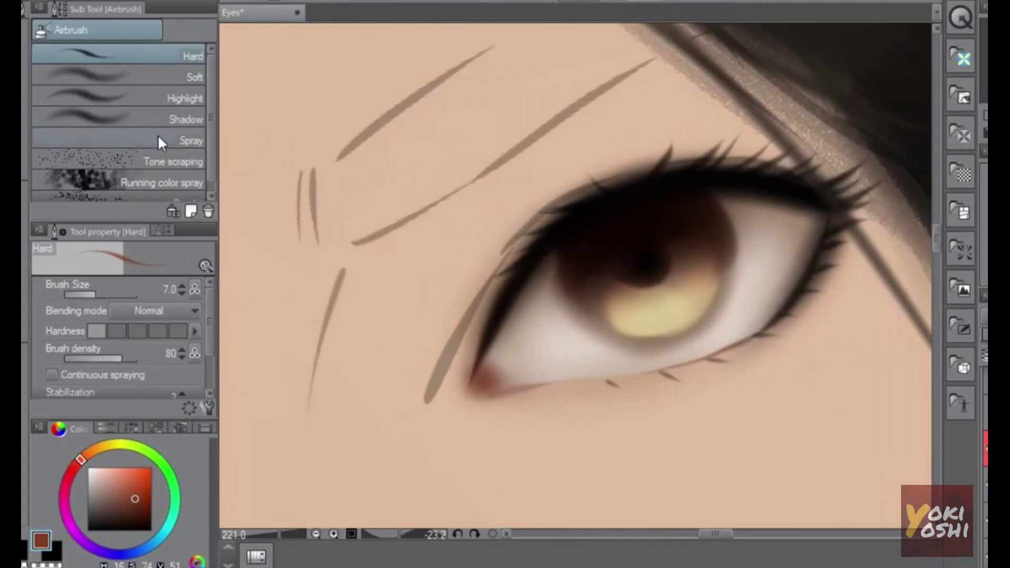
pyautogui.keyDown('alt'); pyautogui.click(402, 358); pyautogui.keyUp('alt')
pyautogui.moveTo(119, 472); pyautogui.dragTo(95, 467)
pyautogui.click(984, 316)
pyautogui.press(']')
pyautogui.press(']')
pyautogui.moveTo(766, 157); pyautogui.dragTo(676, 157)
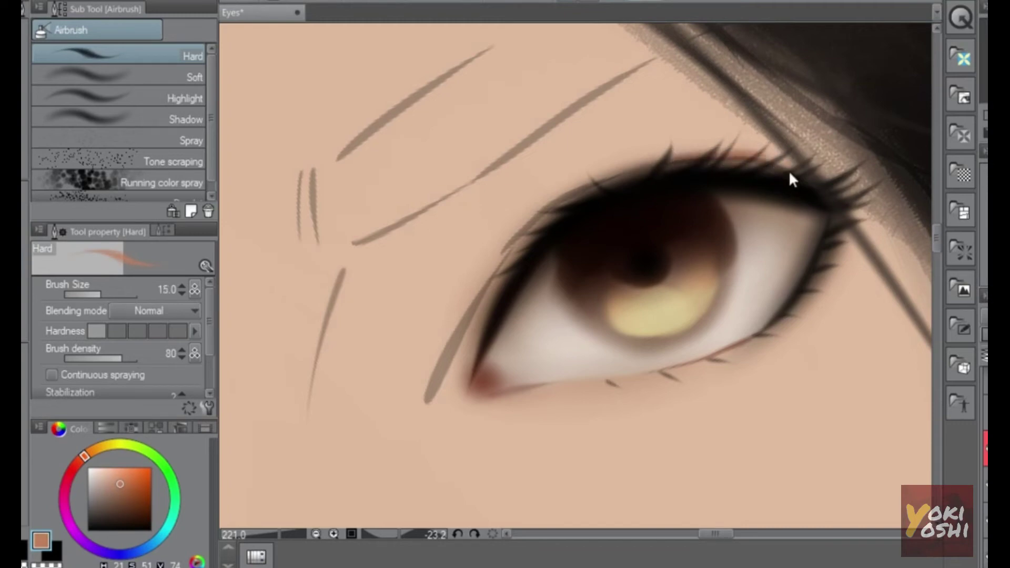
pyautogui.moveTo(552, 202)
pyautogui.mouseDown()
pyautogui.moveTo(433, 368)
pyautogui.moveTo(456, 351)
pyautogui.moveTo(508, 254)
pyautogui.mouseUp()
pyautogui.hotkey('ctrl', 'z')
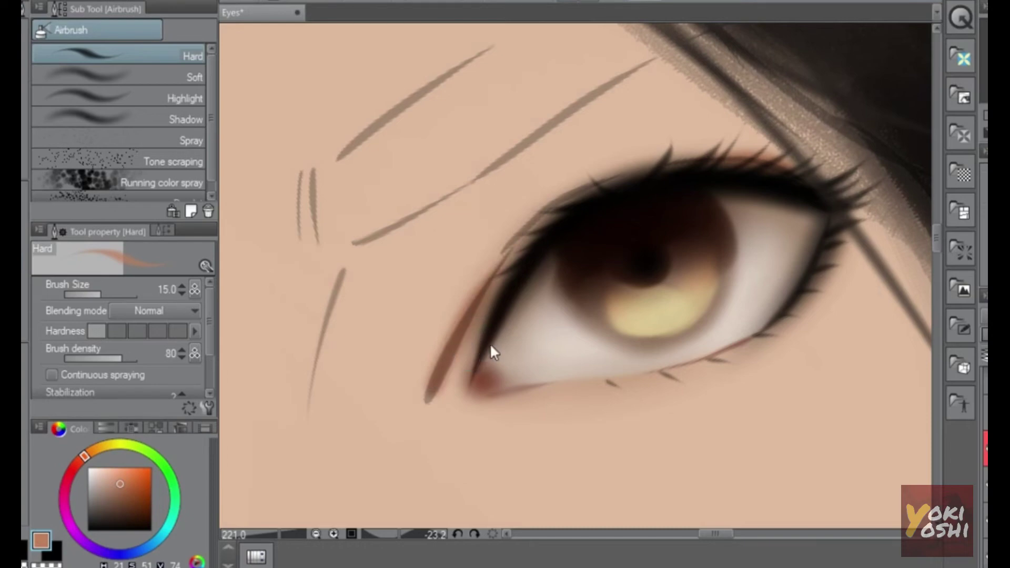
# - Paint the left-hand eye's upper lid crease in the same light reddish brown, following the sketched arc
pyautogui.scroll(-5, 513, 388)
pyautogui.scroll(5, 597, 293)
pyautogui.moveTo(573, 280); pyautogui.dragTo(471, 237)
pyautogui.moveTo(484, 359); pyautogui.dragTo(618, 349)
pyautogui.hotkey('ctrl', 'z')
pyautogui.moveTo(707, 270); pyautogui.dragTo(570, 213)
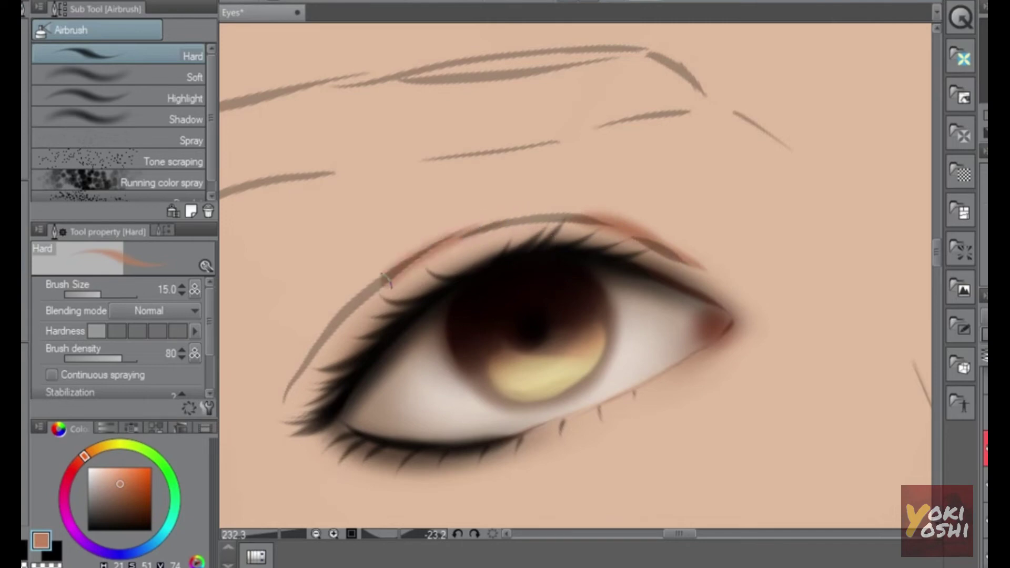
# - Erase the grey sketch lines along the upper lid creases of both eyes with the Hard eraser at size 50
pyautogui.scroll(-5, 599, 313)
pyautogui.moveTo(693, 346); pyautogui.dragTo(580, 344)
pyautogui.scroll(3, 740, 225)
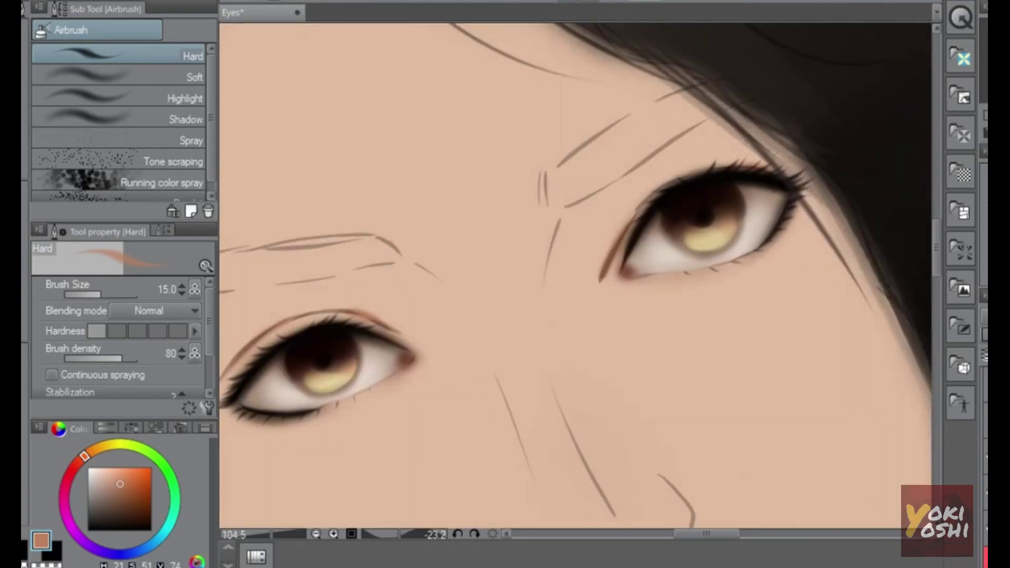
pyautogui.press('e')
pyautogui.click(153, 58)
pyautogui.moveTo(630, 233)
pyautogui.mouseDown()
pyautogui.moveTo(638, 205)
pyautogui.moveTo(622, 243)
pyautogui.moveTo(723, 175)
pyautogui.mouseUp()
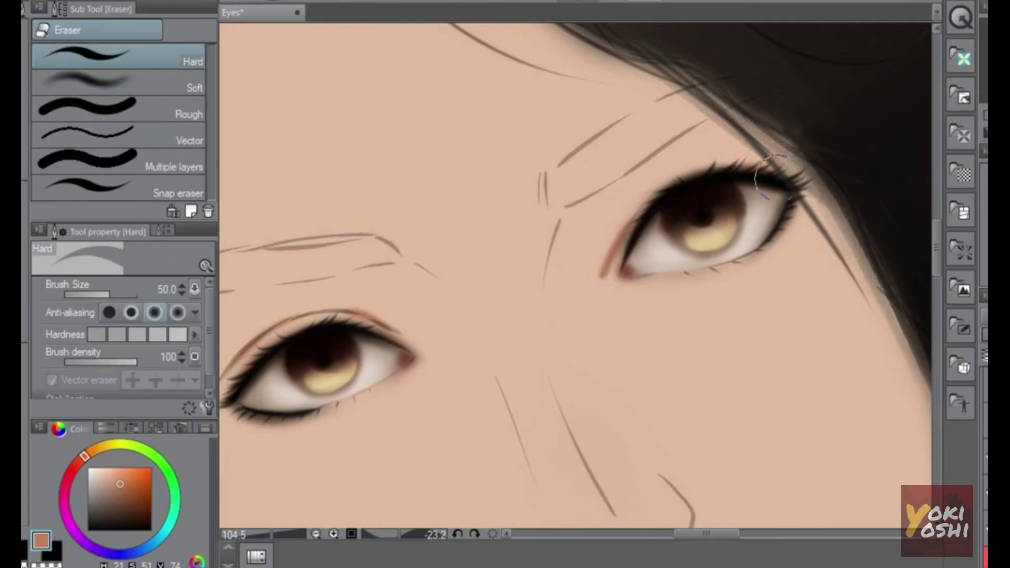
pyautogui.moveTo(642, 292); pyautogui.dragTo(783, 241)
pyautogui.moveTo(552, 289)
pyautogui.mouseDown()
pyautogui.moveTo(532, 280)
pyautogui.moveTo(359, 335)
pyautogui.mouseUp()
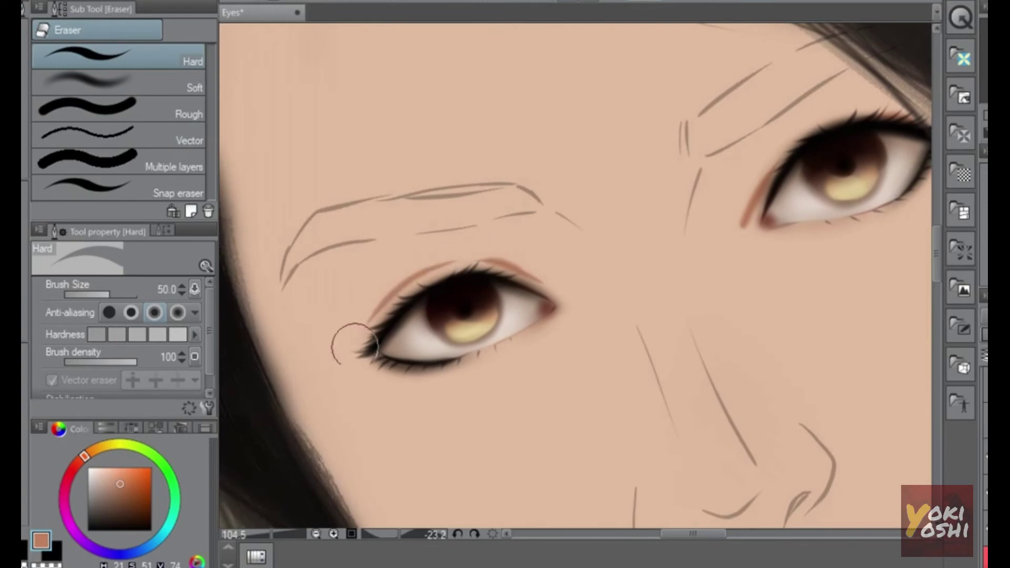
pyautogui.moveTo(598, 331); pyautogui.dragTo(463, 343)
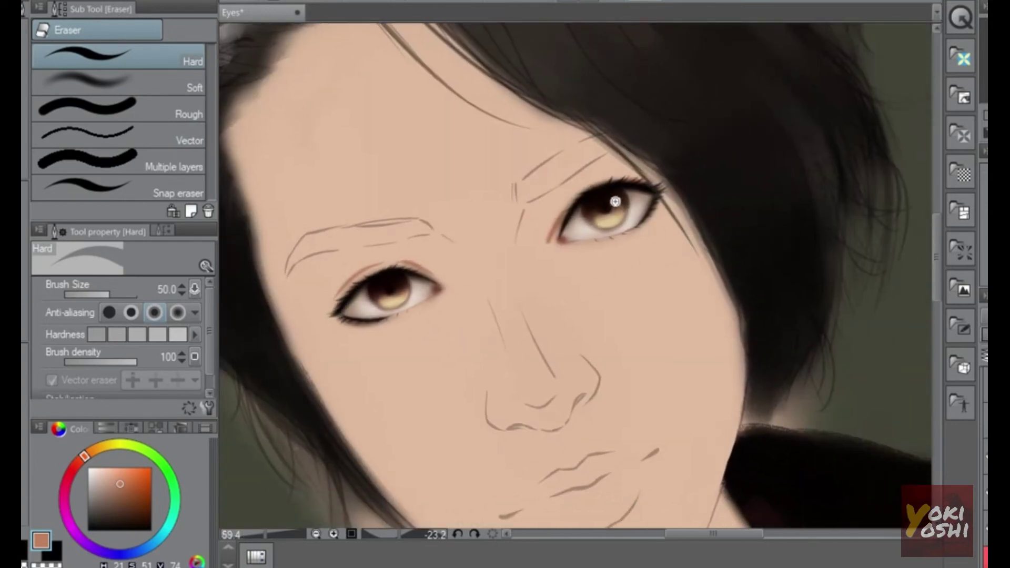
# - Fade the reddish upper lid creases of both eyes into the skin with the Soft eraser at size 40
pyautogui.moveTo(618, 205); pyautogui.dragTo(812, 169)
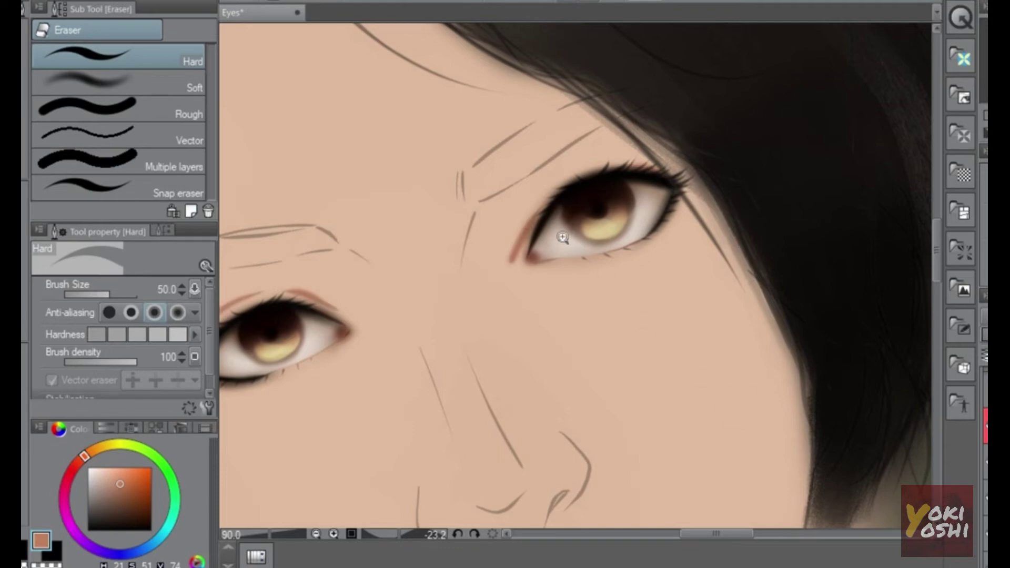
pyautogui.moveTo(561, 237); pyautogui.dragTo(605, 237)
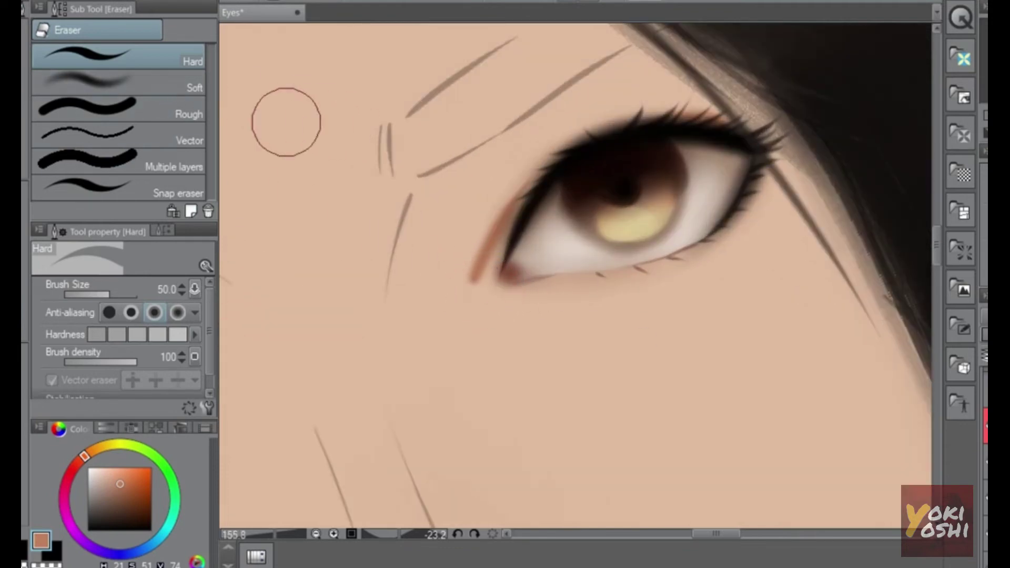
pyautogui.click(158, 83)
pyautogui.moveTo(462, 295); pyautogui.dragTo(471, 305)
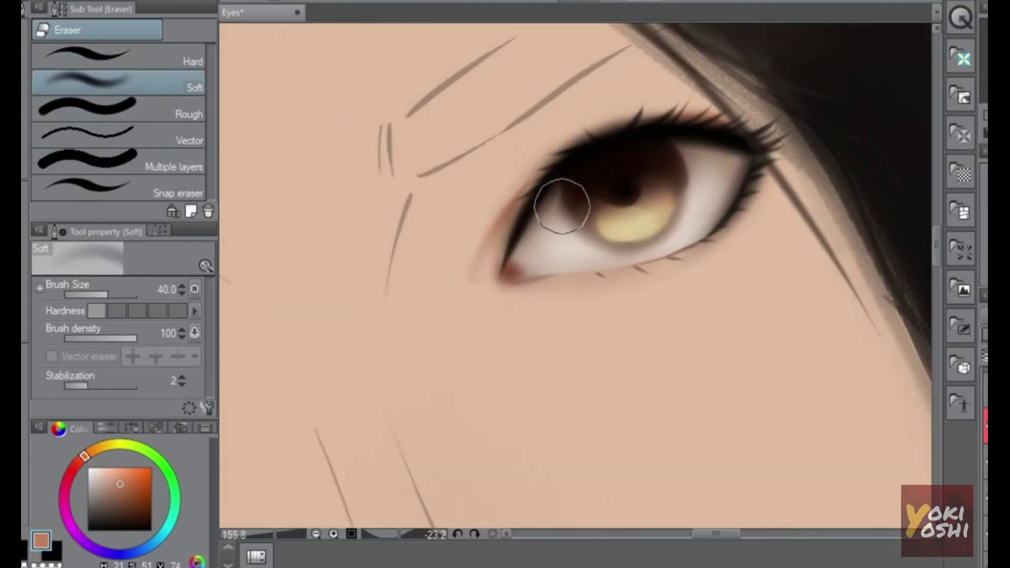
pyautogui.scroll(-3, 658, 262)
pyautogui.moveTo(419, 313); pyautogui.dragTo(476, 312)
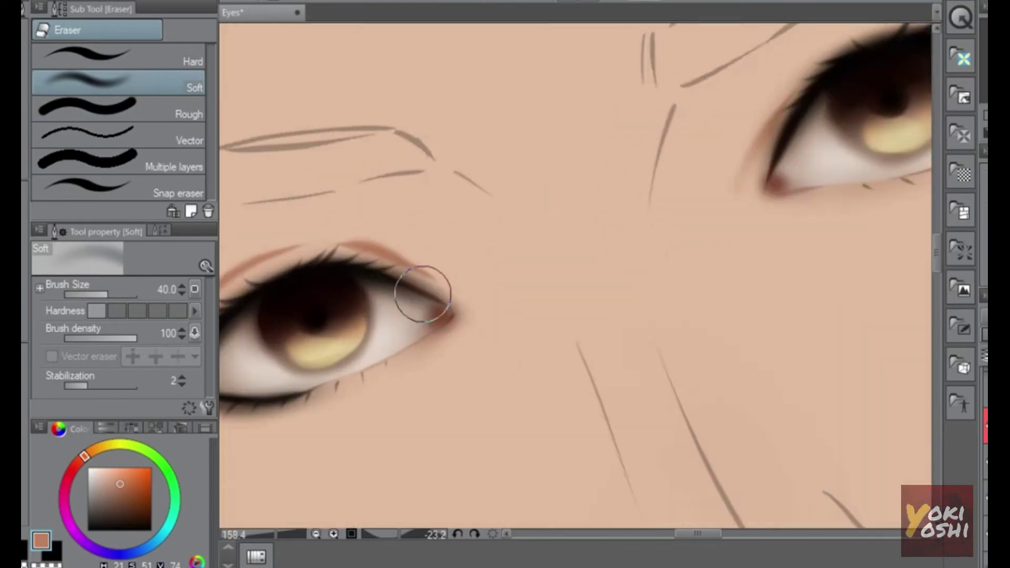
pyautogui.moveTo(437, 263); pyautogui.dragTo(547, 262)
pyautogui.moveTo(394, 240); pyautogui.dragTo(303, 298)
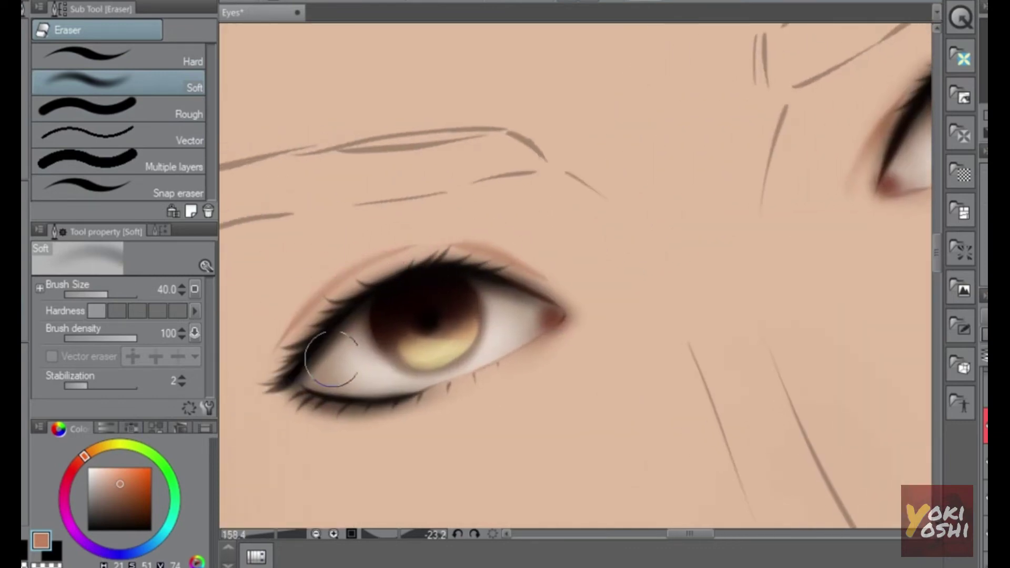
# - Set up the Soft airbrush with a reddish brown (H 18, S 56, V 70) for shading the skin around the right-hand eye
pyautogui.moveTo(666, 265); pyautogui.dragTo(299, 450)
pyautogui.scroll(-5, 759, 239)
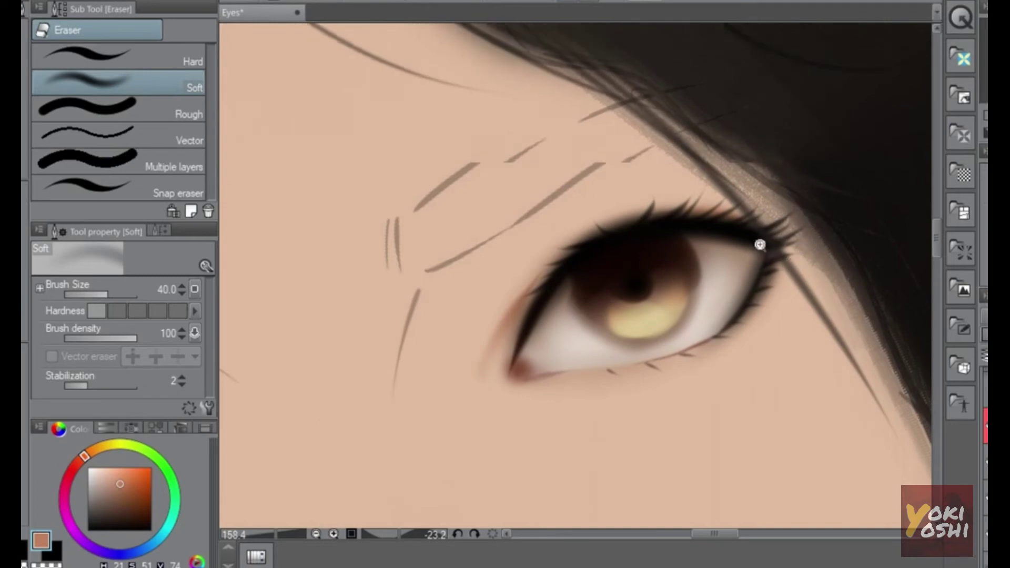
pyautogui.moveTo(753, 249); pyautogui.dragTo(825, 253)
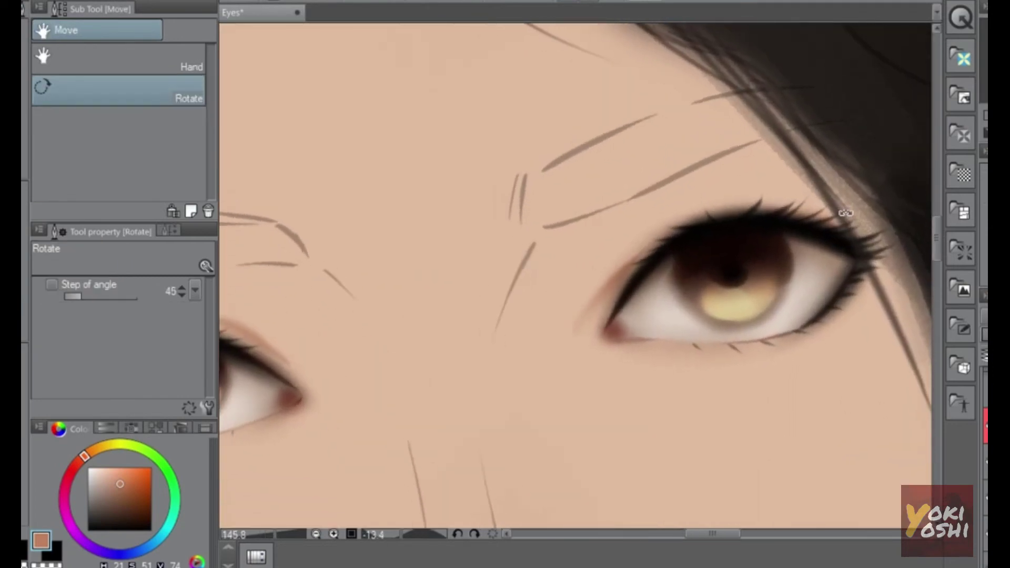
pyautogui.moveTo(802, 325)
pyautogui.mouseDown()
pyautogui.moveTo(777, 319)
pyautogui.moveTo(782, 245)
pyautogui.mouseUp()
pyautogui.moveTo(746, 180); pyautogui.dragTo(691, 196)
pyautogui.scroll(2, 702, 196)
pyautogui.press('b')
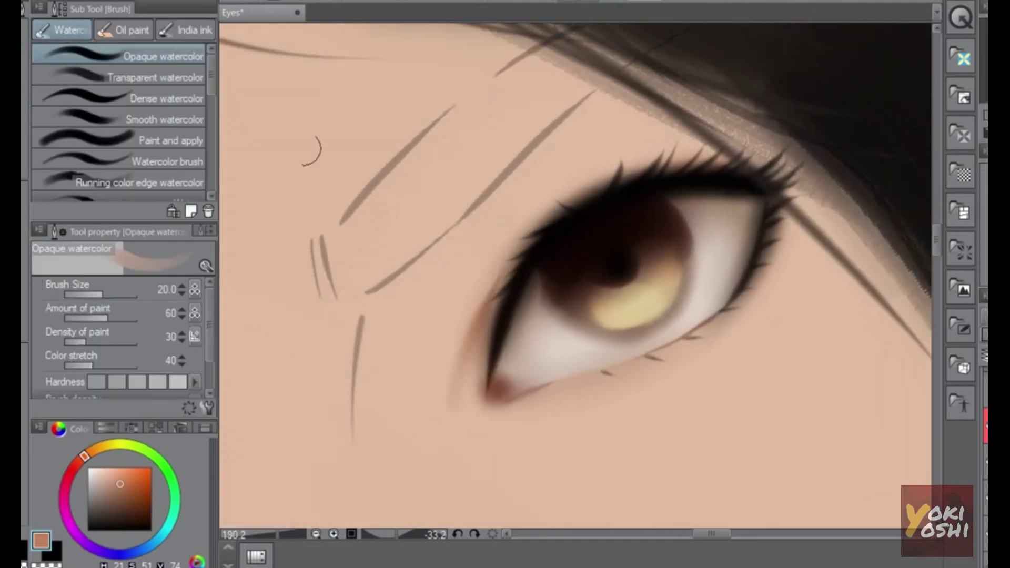
pyautogui.press('b')
pyautogui.click(163, 77)
pyautogui.keyDown('alt'); pyautogui.click(425, 327); pyautogui.keyUp('alt')
pyautogui.click(112, 481)
pyautogui.click(984, 316)
pyautogui.click(984, 4)
# - Shade the skin along the right-hand eye's upper lid and outer corner with the Soft airbrush, working up to size 40
pyautogui.press(']')
pyautogui.press(']')
pyautogui.press(']')
pyautogui.press(']')
pyautogui.press(']')
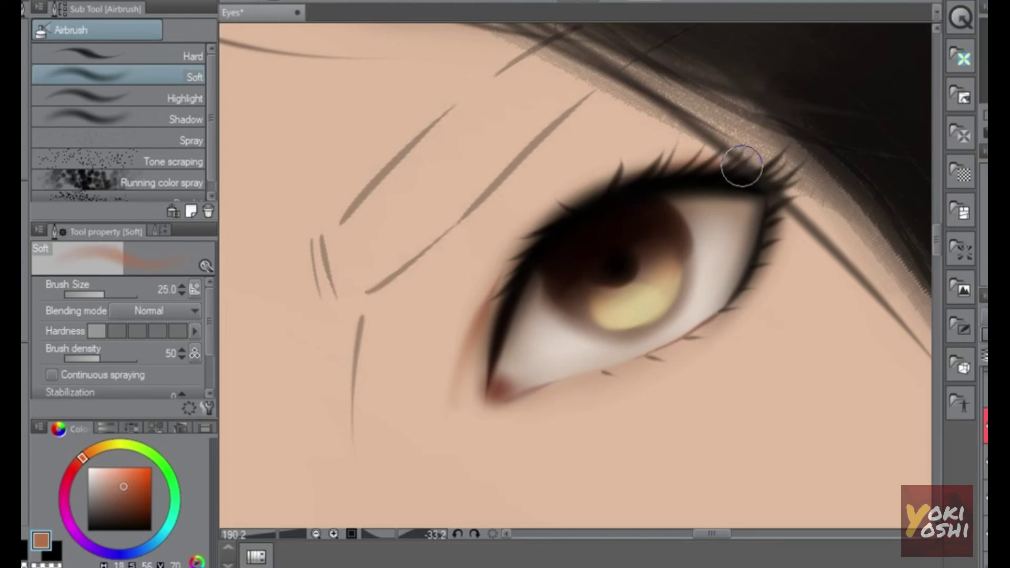
pyautogui.moveTo(764, 164); pyautogui.dragTo(549, 251)
pyautogui.hotkey('ctrl', 'z')
pyautogui.moveTo(742, 168); pyautogui.dragTo(522, 240)
pyautogui.moveTo(647, 363); pyautogui.dragTo(600, 363)
pyautogui.moveTo(599, 363)
pyautogui.mouseDown()
pyautogui.moveTo(662, 320)
pyautogui.moveTo(647, 247)
pyautogui.mouseUp()
pyautogui.scroll(2, 734, 203)
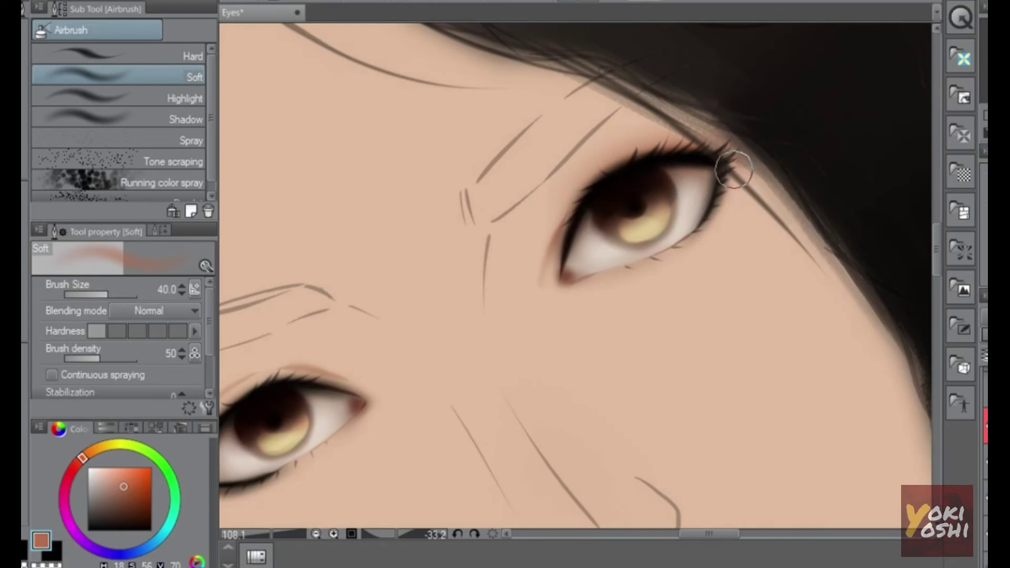
# - Shade the skin around the left-hand eye's upper lid and outer corner and beneath both eyes in the same reddish brown at size 40
pyautogui.moveTo(610, 319); pyautogui.dragTo(830, 263)
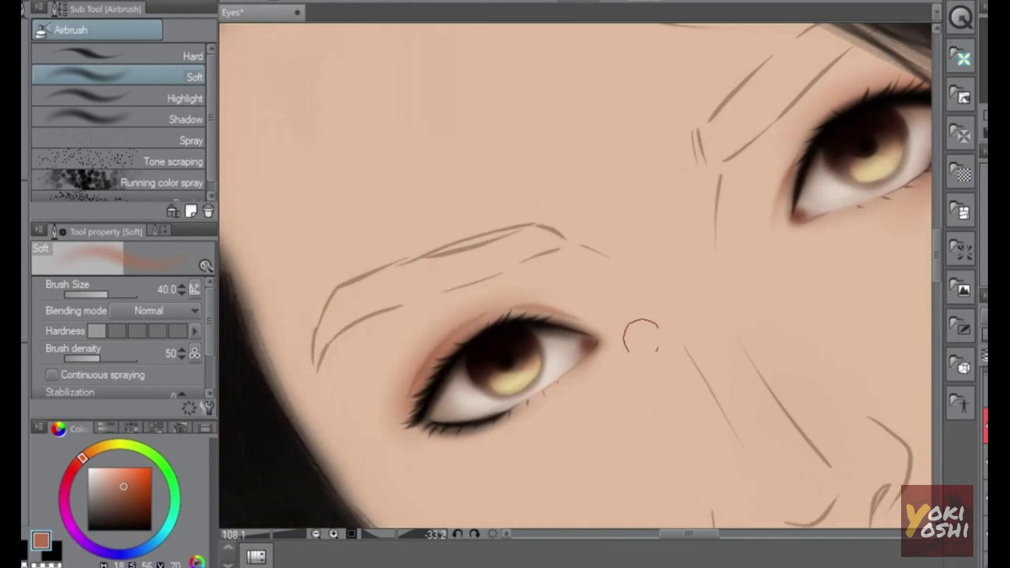
pyautogui.moveTo(656, 393); pyautogui.dragTo(692, 361)
pyautogui.moveTo(686, 281)
pyautogui.mouseDown()
pyautogui.moveTo(648, 294)
pyautogui.moveTo(777, 232)
pyautogui.moveTo(721, 237)
pyautogui.mouseUp()
pyautogui.hotkey('shift', 'space')
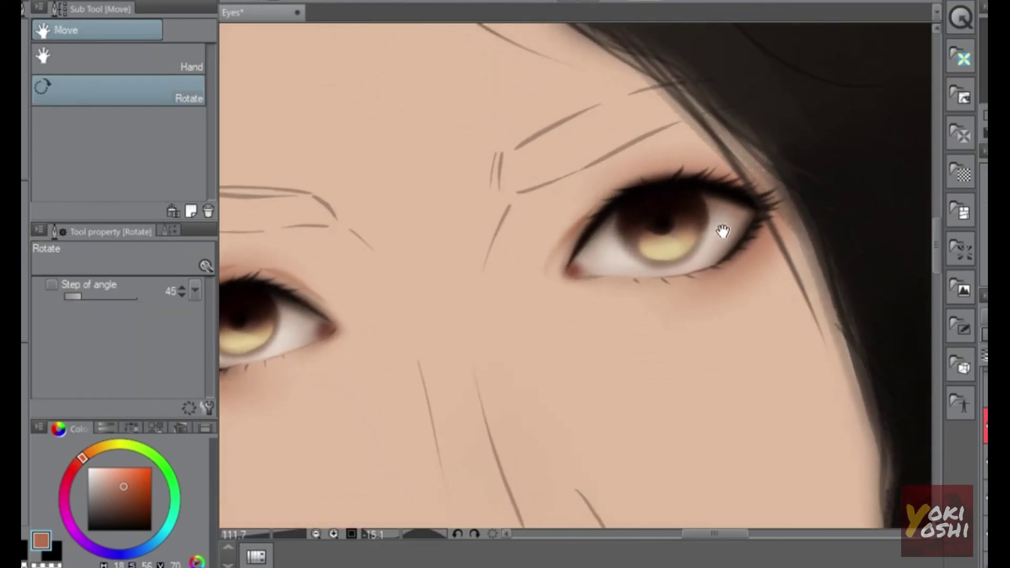
# - Deepen the reddish shading on the right-hand eye's upper lid near the inner corner with the Soft airbrush at size 20
pyautogui.press('b')
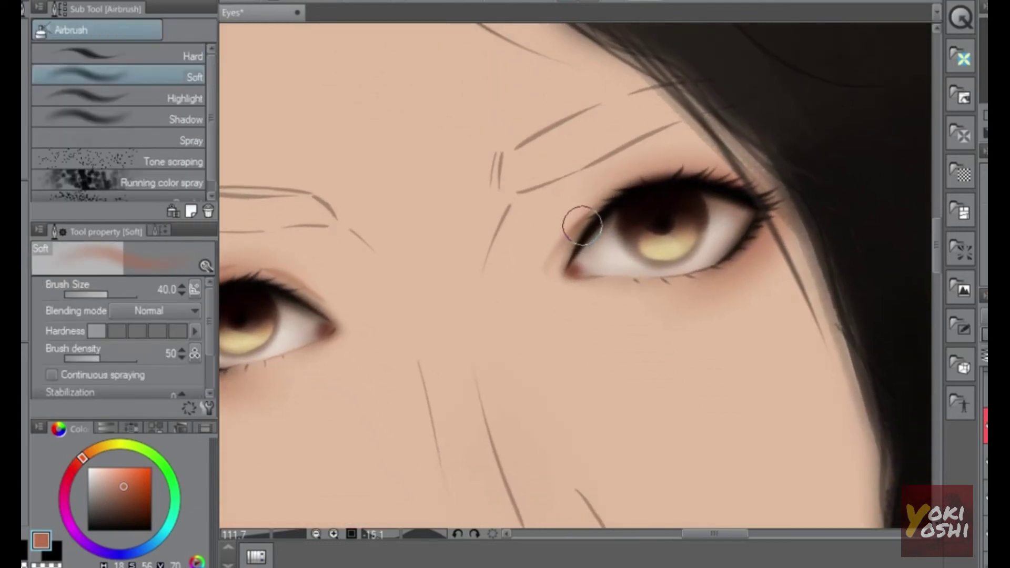
pyautogui.moveTo(551, 253); pyautogui.dragTo(666, 194)
pyautogui.hotkey('ctrl', 'z')
pyautogui.press('[')
pyautogui.press('[')
pyautogui.moveTo(543, 260); pyautogui.dragTo(637, 184)
# - Deepen the reddish shading from the left-hand eye's upper lid to its inner corner with the Soft airbrush at size 20
pyautogui.press('space')
pyautogui.moveTo(603, 274); pyautogui.dragTo(749, 250)
pyautogui.moveTo(358, 243); pyautogui.dragTo(509, 291)
pyautogui.hotkey('ctrl', 'z')
pyautogui.moveTo(349, 248)
pyautogui.mouseDown()
pyautogui.moveTo(462, 266)
pyautogui.moveTo(498, 294)
pyautogui.mouseUp()
pyautogui.hotkey('ctrl', 'z')
pyautogui.moveTo(361, 243); pyautogui.dragTo(493, 293)
pyautogui.moveTo(603, 350); pyautogui.dragTo(549, 356)
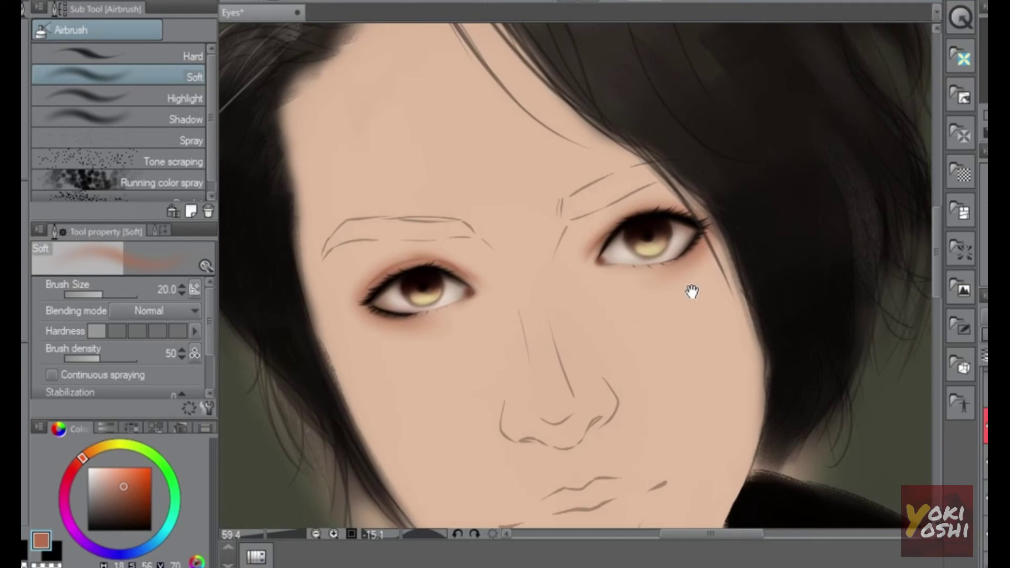
pyautogui.moveTo(388, 320); pyautogui.dragTo(450, 305)
pyautogui.moveTo(758, 284); pyautogui.dragTo(723, 301)
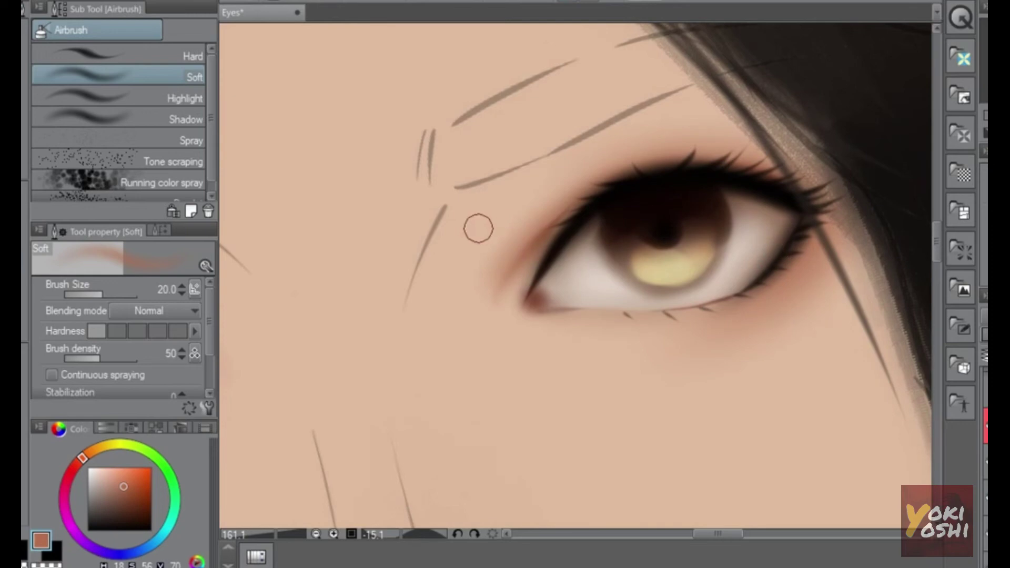
# - Soften the edges of the reddish shading around the eyes' inner corners with the Soft eraser at size 60
pyautogui.moveTo(564, 223); pyautogui.dragTo(515, 226)
pyautogui.moveTo(646, 166); pyautogui.dragTo(668, 181)
pyautogui.moveTo(632, 232)
pyautogui.mouseDown()
pyautogui.moveTo(705, 261)
pyautogui.moveTo(692, 266)
pyautogui.mouseUp()
pyautogui.moveTo(505, 266); pyautogui.dragTo(636, 282)
pyautogui.press('e')
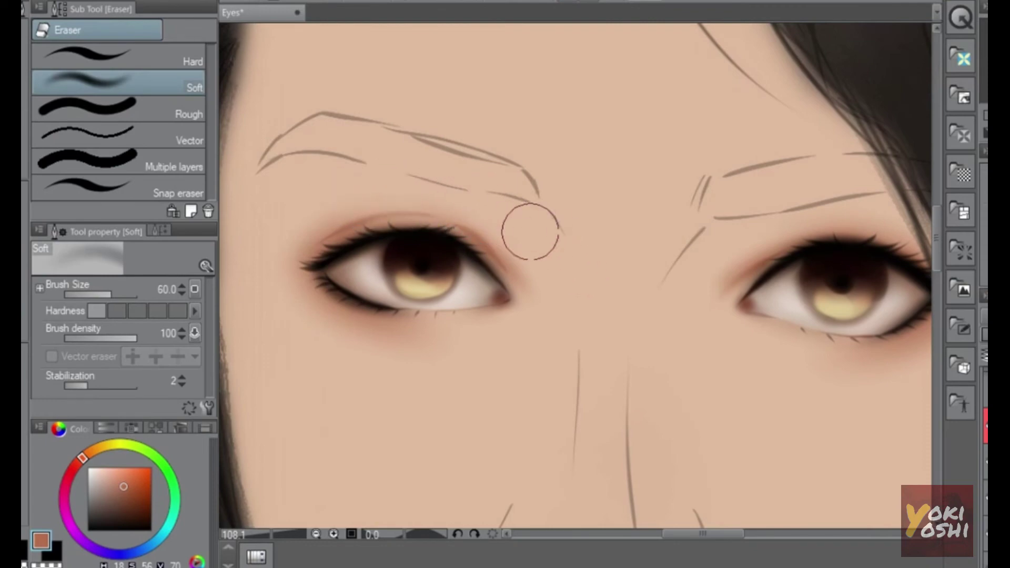
pyautogui.moveTo(634, 386); pyautogui.dragTo(478, 326)
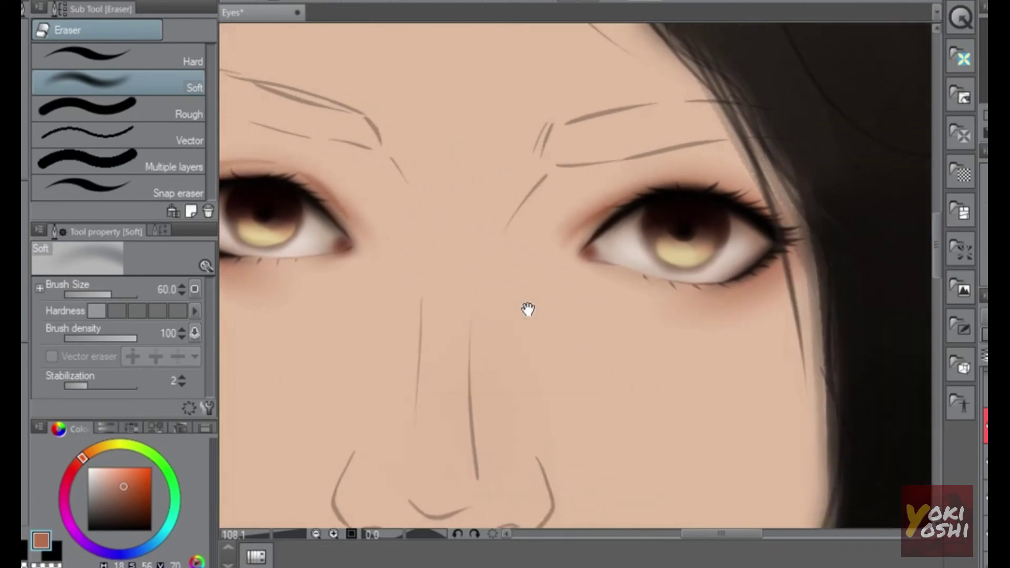
pyautogui.press('r')
pyautogui.moveTo(730, 188); pyautogui.dragTo(761, 286)
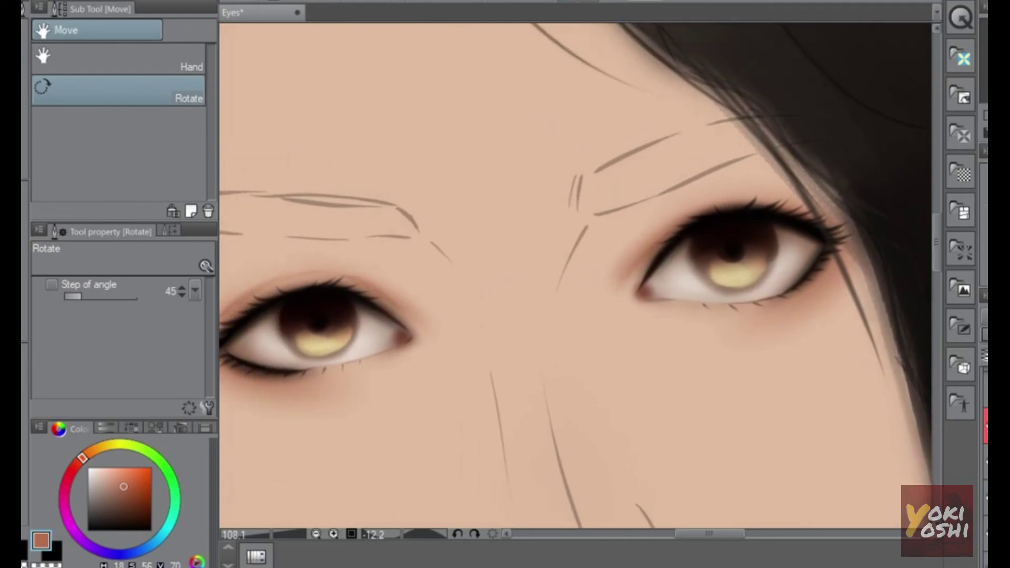
# - Darken the left-hand eye's upper lid crease in a deeper reddish brown (H 18, S 58, V 59) with the Hard airbrush at size 15
pyautogui.moveTo(466, 387); pyautogui.dragTo(665, 379)
pyautogui.scroll(4, 538, 310)
pyautogui.press('b')
pyautogui.press('b')
pyautogui.click(123, 53)
pyautogui.click(125, 493)
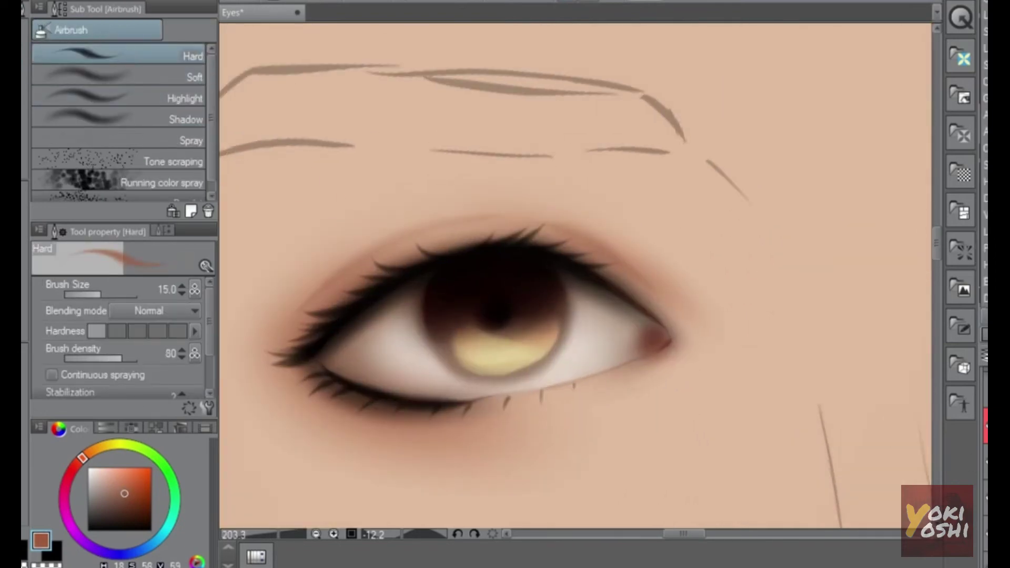
pyautogui.moveTo(337, 272)
pyautogui.mouseDown()
pyautogui.moveTo(407, 235)
pyautogui.moveTo(478, 218)
pyautogui.mouseUp()
pyautogui.hotkey('ctrl', 'z')
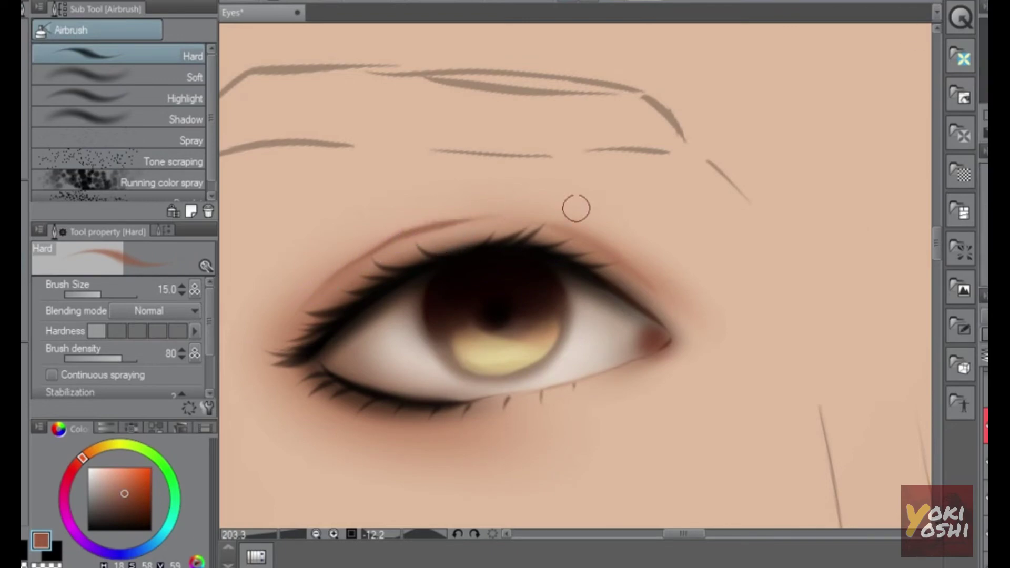
pyautogui.moveTo(572, 231); pyautogui.dragTo(635, 270)
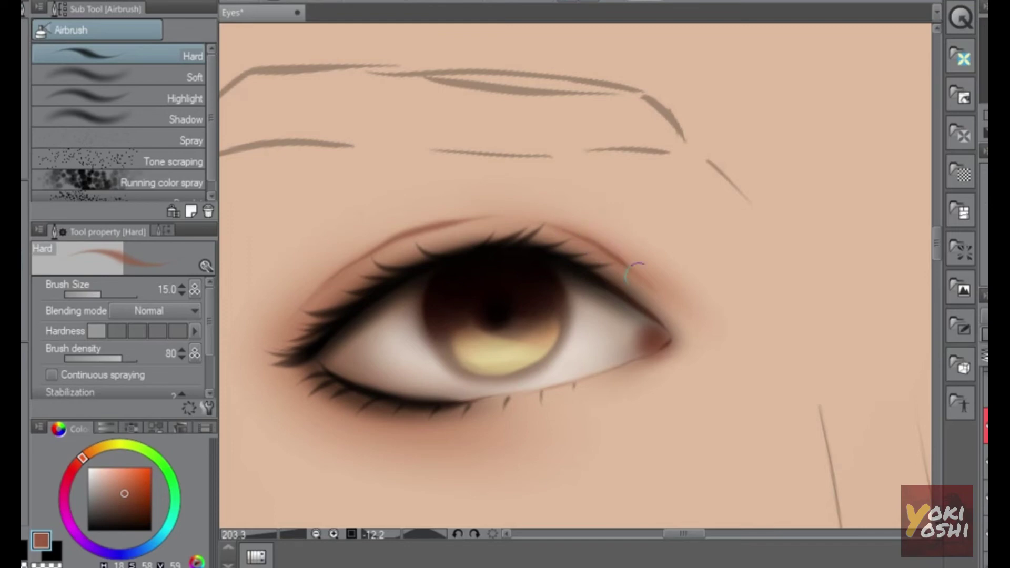
# - Darken the right-hand eye's upper lid crease near the inner corner with the same deeper reddish brown
pyautogui.moveTo(752, 370); pyautogui.dragTo(376, 390)
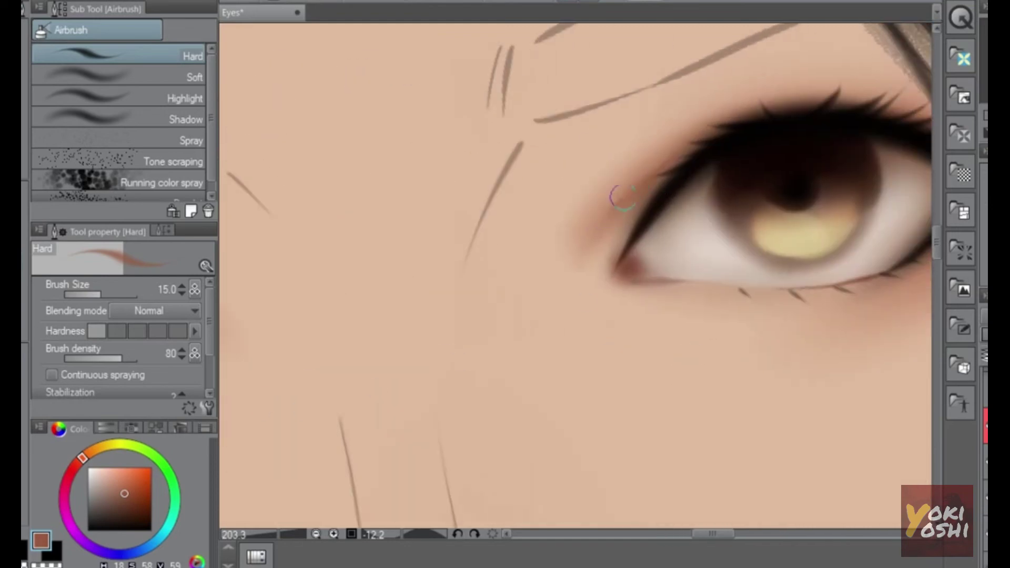
pyautogui.moveTo(765, 103)
pyautogui.mouseDown()
pyautogui.moveTo(636, 218)
pyautogui.moveTo(820, 242)
pyautogui.mouseUp()
pyautogui.moveTo(796, 338); pyautogui.dragTo(742, 421)
pyautogui.moveTo(742, 421)
pyautogui.mouseDown()
pyautogui.moveTo(773, 415)
pyautogui.moveTo(645, 389)
pyautogui.mouseUp()
pyautogui.moveTo(645, 389)
pyautogui.mouseDown()
pyautogui.moveTo(730, 317)
pyautogui.moveTo(759, 311)
pyautogui.mouseUp()
pyautogui.moveTo(761, 247); pyautogui.dragTo(723, 282)
pyautogui.moveTo(650, 350); pyautogui.dragTo(886, 299)
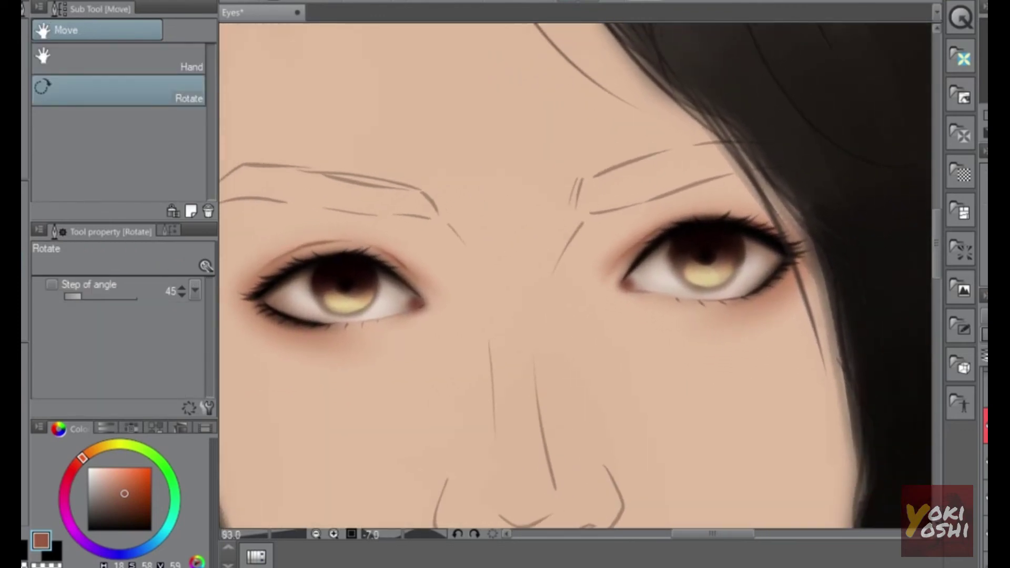
# - Lighten the skin between the right-hand eye's crease and inner lash line with the Soft airbrush in sampled skin tone (H 26, S 30, V 87)
pyautogui.click(986, 462)
pyautogui.click(986, 462)
pyautogui.moveTo(773, 289); pyautogui.dragTo(860, 240)
pyautogui.moveTo(764, 223); pyautogui.dragTo(736, 236)
pyautogui.press('b')
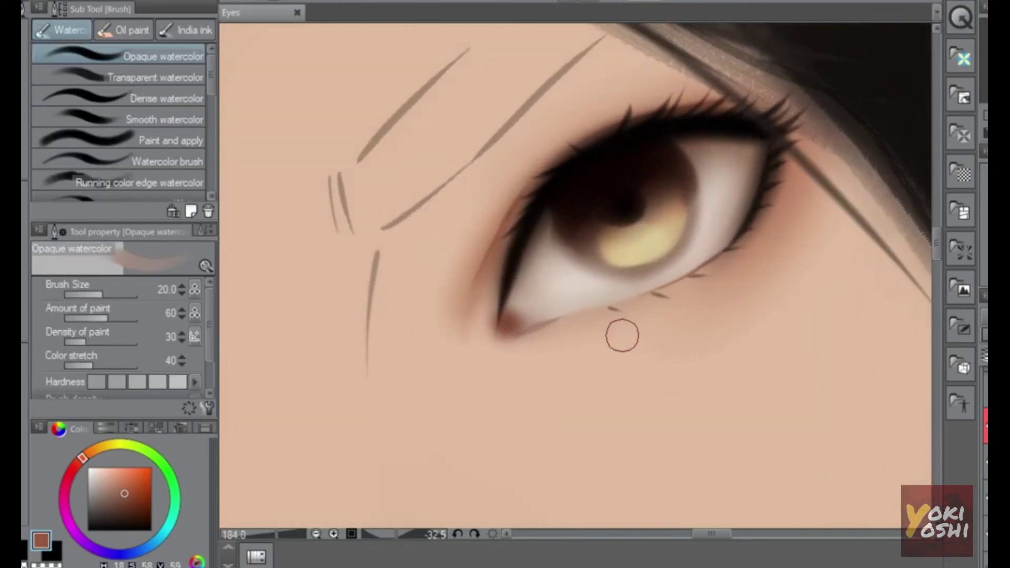
pyautogui.scroll(-2, 625, 341)
pyautogui.keyDown('alt'); pyautogui.click(632, 368); pyautogui.keyUp('alt')
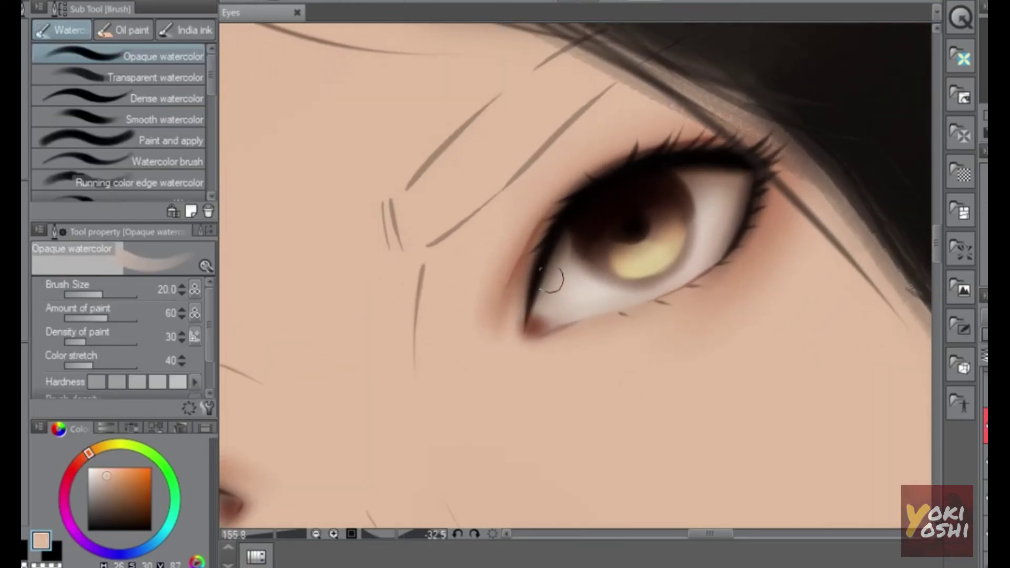
pyautogui.press('b')
pyautogui.click(151, 78)
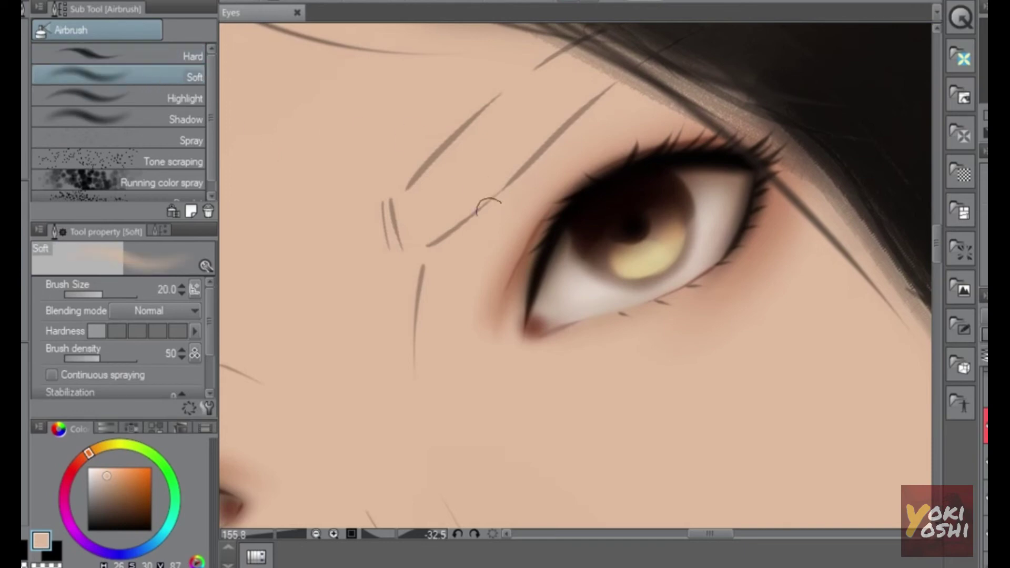
pyautogui.press(']')
pyautogui.moveTo(530, 263)
pyautogui.mouseDown()
pyautogui.moveTo(513, 329)
pyautogui.moveTo(524, 280)
pyautogui.moveTo(515, 305)
pyautogui.mouseUp()
# - Lighten the skin between the left-hand eye's crease and inner lash line with the same skin tone at size 15
pyautogui.moveTo(449, 444); pyautogui.dragTo(705, 267)
pyautogui.moveTo(446, 289); pyautogui.dragTo(487, 301)
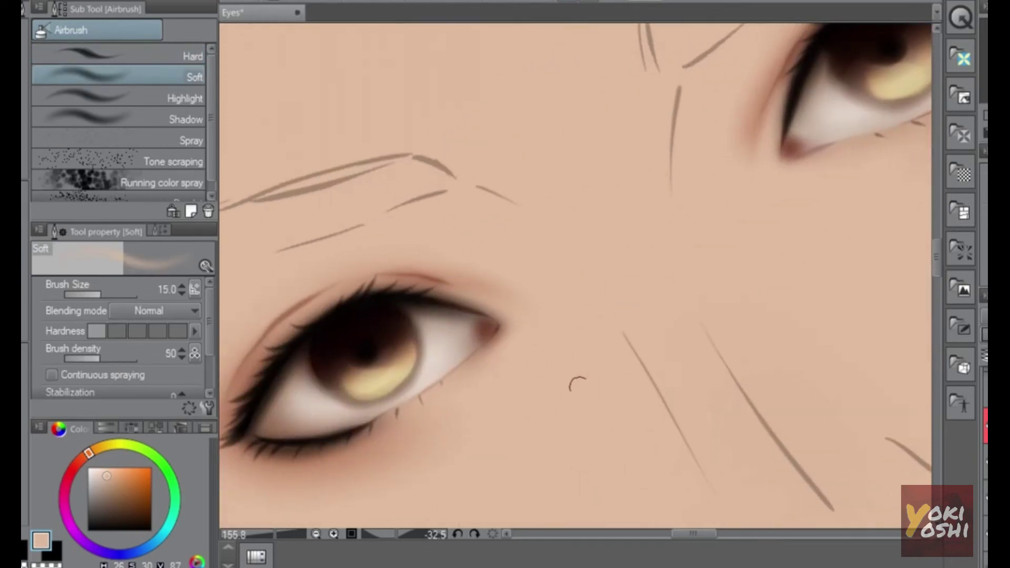
pyautogui.scroll(-3, 621, 378)
pyautogui.hotkey('shift', 'space')
pyautogui.moveTo(669, 246); pyautogui.dragTo(728, 317)
pyautogui.moveTo(734, 360); pyautogui.dragTo(671, 300)
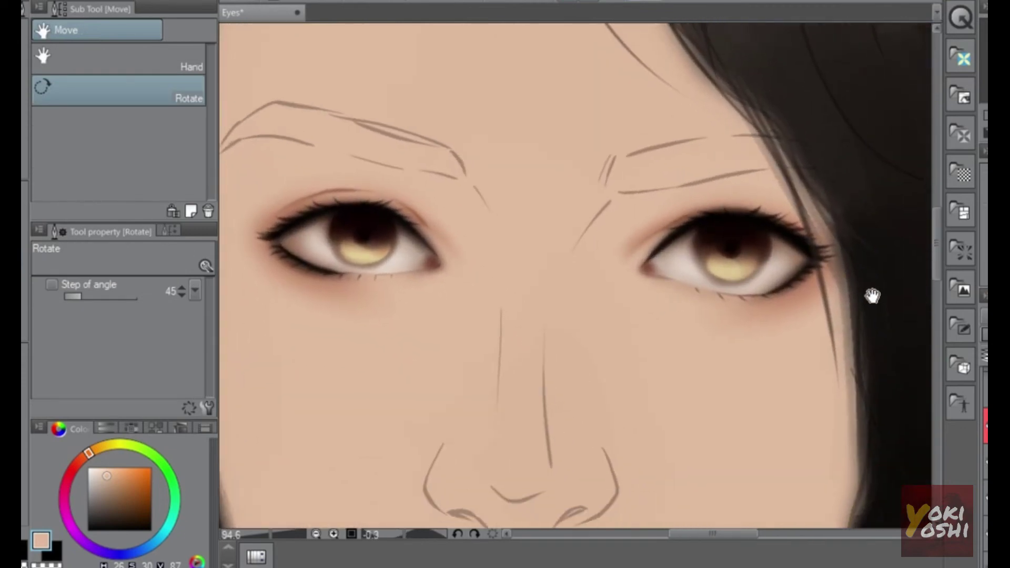
pyautogui.moveTo(796, 266); pyautogui.dragTo(820, 271)
pyautogui.moveTo(797, 318)
pyautogui.mouseDown()
pyautogui.moveTo(780, 322)
pyautogui.moveTo(858, 281)
pyautogui.mouseUp()
# - Try a near-white highlight (H 26, S 10, V 100) around the right-hand eye's inner corner with the Soft airbrush at size 17
pyautogui.press('b')
pyautogui.moveTo(744, 259); pyautogui.dragTo(780, 243)
pyautogui.moveTo(781, 243); pyautogui.dragTo(715, 275)
pyautogui.press('b')
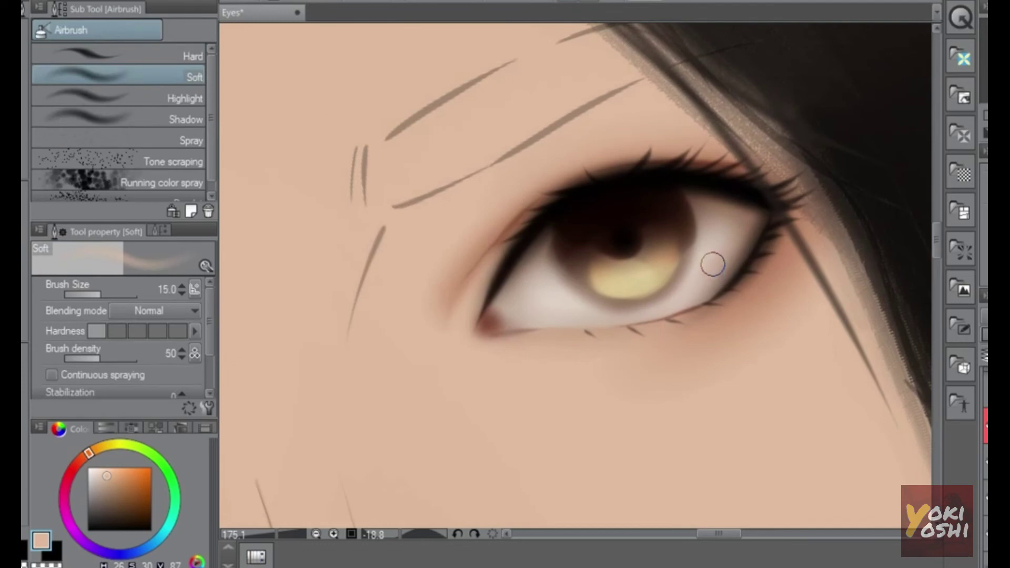
pyautogui.click(98, 469)
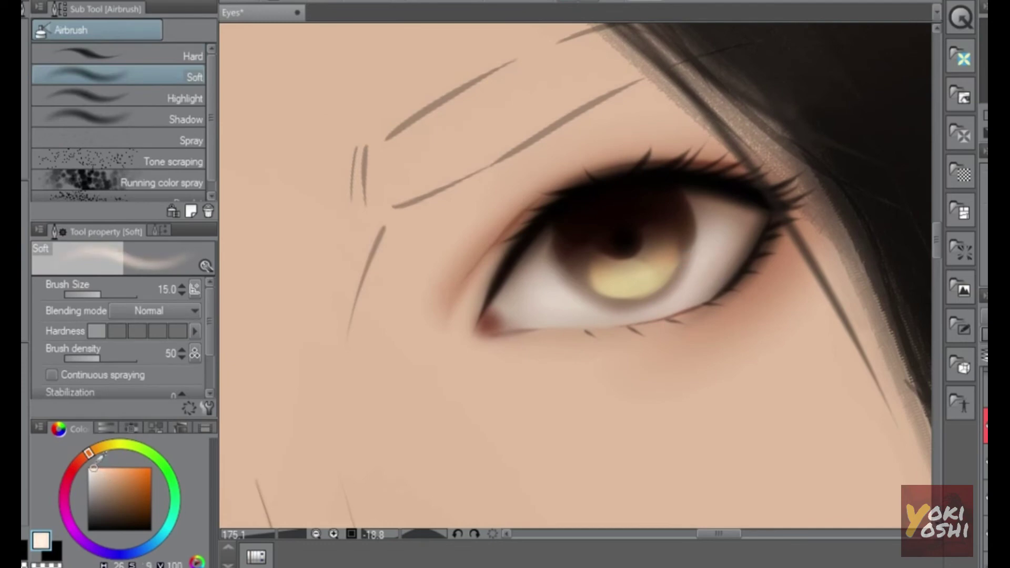
pyautogui.press(']')
pyautogui.press(']')
pyautogui.moveTo(460, 341); pyautogui.dragTo(478, 356)
pyautogui.press('[')
pyautogui.press('[')
pyautogui.press('[')
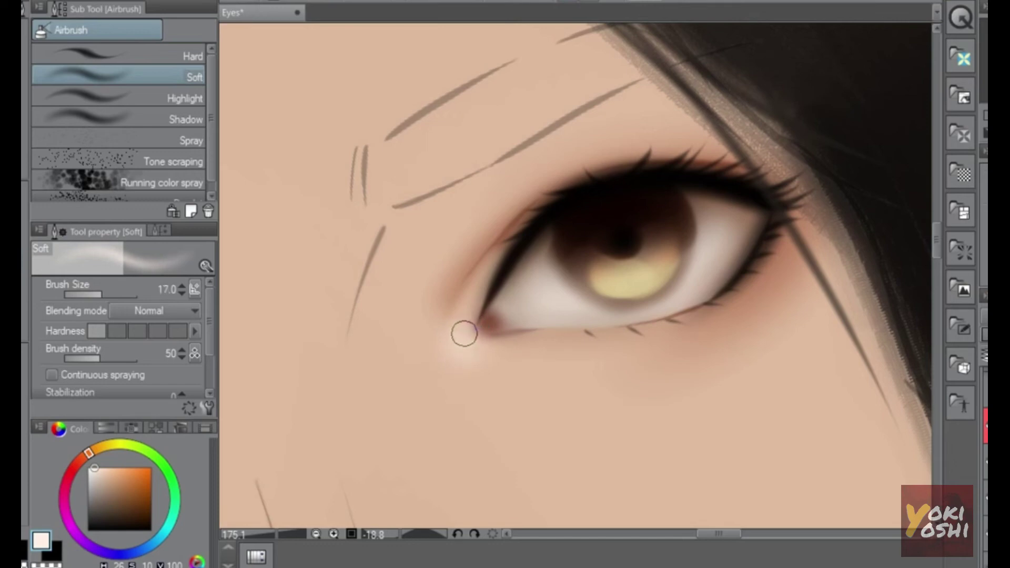
pyautogui.moveTo(459, 336); pyautogui.dragTo(468, 307)
# - Try to extend the near-white highlight beneath the right-hand eye's inner corner with the Soft airbrush at size 25 and larger
pyautogui.press(']')
pyautogui.press(']')
pyautogui.press(']')
pyautogui.press(']')
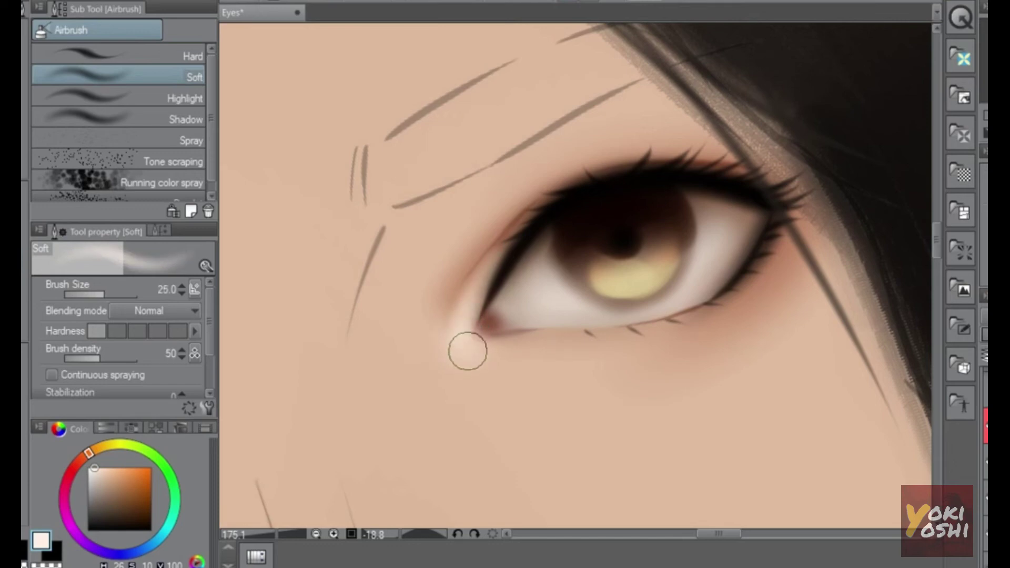
pyautogui.moveTo(465, 349); pyautogui.dragTo(536, 387)
pyautogui.press(']')
pyautogui.press(']')
pyautogui.moveTo(459, 364); pyautogui.dragTo(527, 471)
pyautogui.moveTo(465, 397)
pyautogui.mouseDown()
pyautogui.moveTo(509, 400)
pyautogui.moveTo(588, 406)
pyautogui.moveTo(651, 387)
pyautogui.mouseUp()
pyautogui.moveTo(743, 370); pyautogui.dragTo(746, 311)
pyautogui.moveTo(737, 259); pyautogui.dragTo(814, 213)
pyautogui.moveTo(799, 210); pyautogui.dragTo(795, 282)
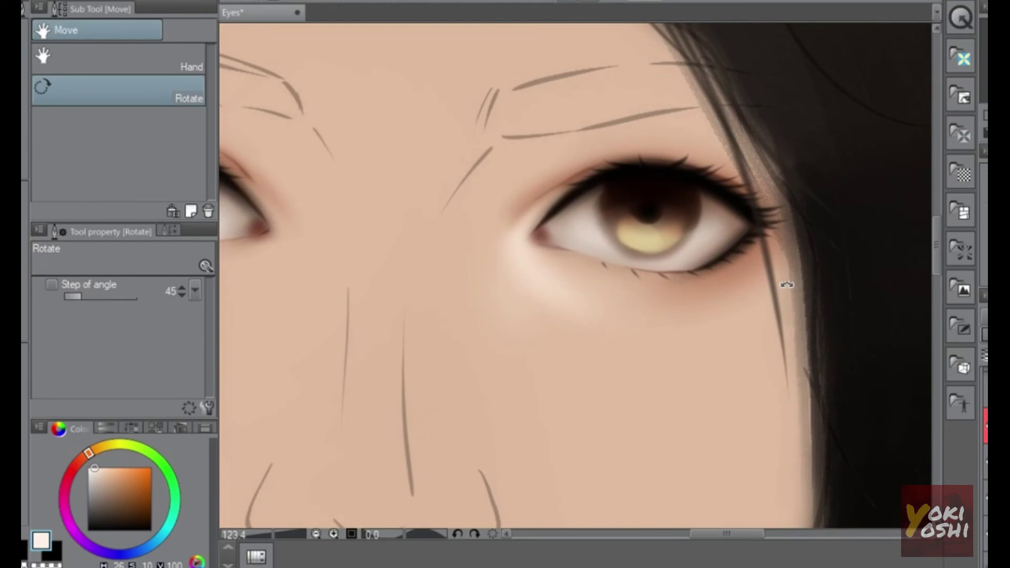
# - Compare the face with and without the near-white highlight at the right-hand eye's inner corner and undo it
pyautogui.scroll(-4, 780, 287)
pyautogui.scroll(4, 766, 304)
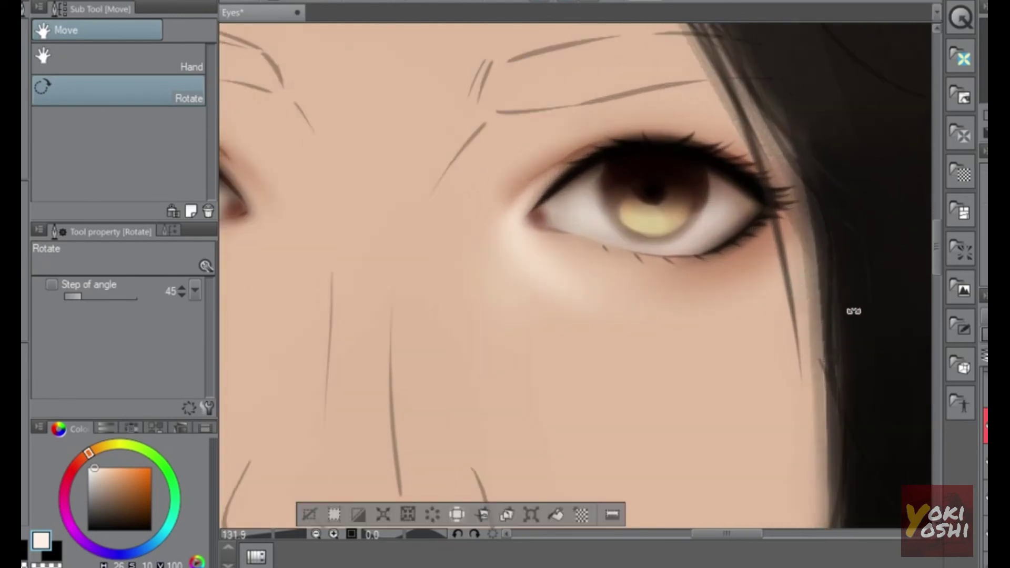
pyautogui.hotkey('ctrl', 'z')
pyautogui.scroll(-4, 692, 293)
pyautogui.hotkey('ctrl', 'y')
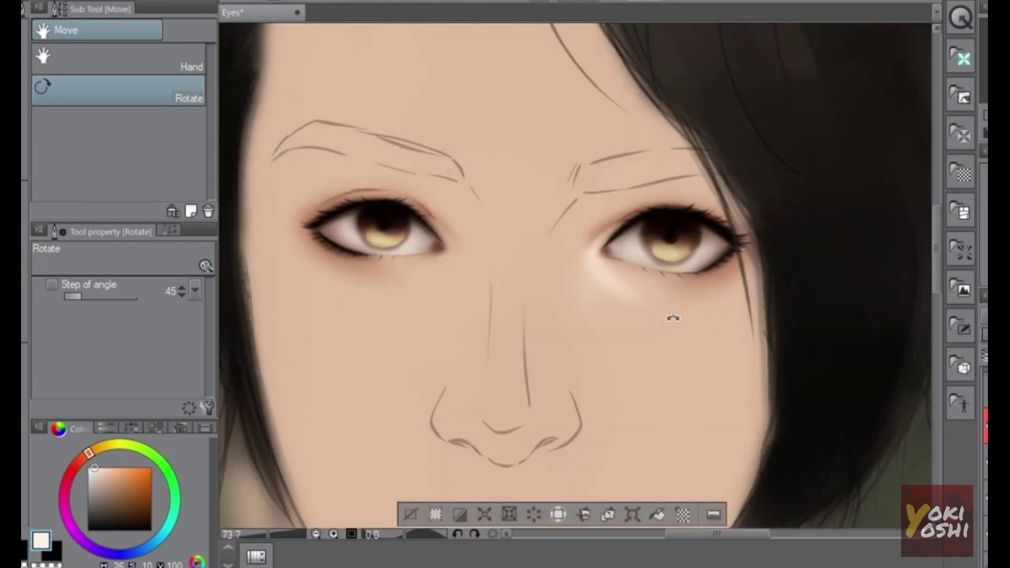
pyautogui.hotkey('ctrl', 'z')
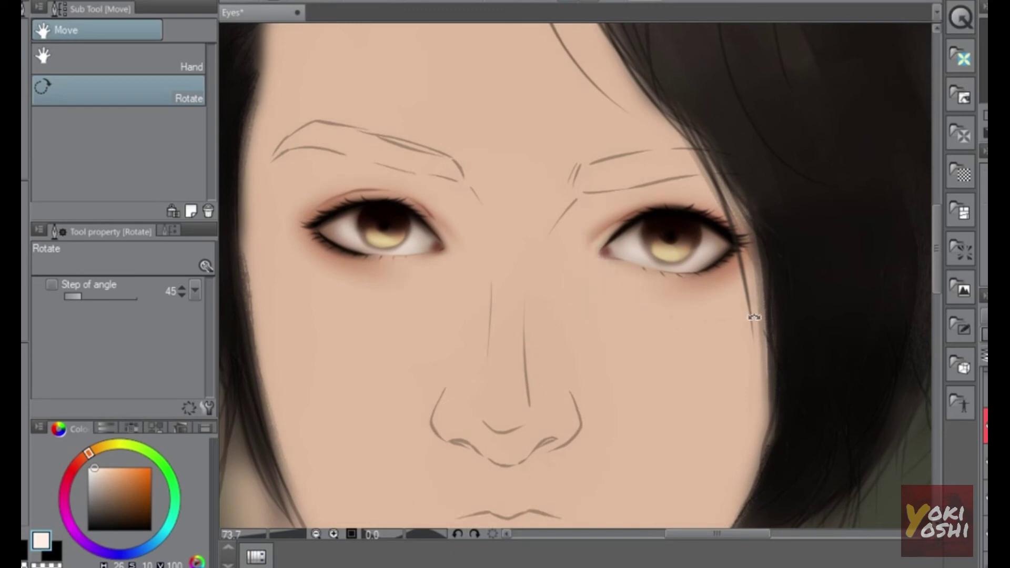
# - Soften the skin beneath the right-hand eye's inner corner with the sampled skin tone (H 26, S 30, V 87) and the Soft airbrush at size 50
pyautogui.scroll(3, 708, 281)
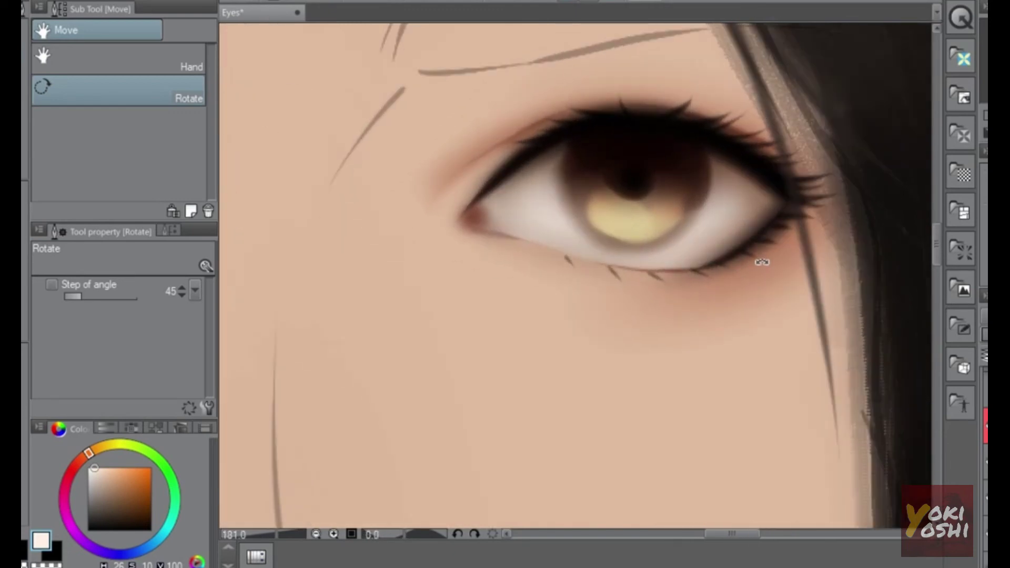
pyautogui.moveTo(742, 315); pyautogui.dragTo(782, 238)
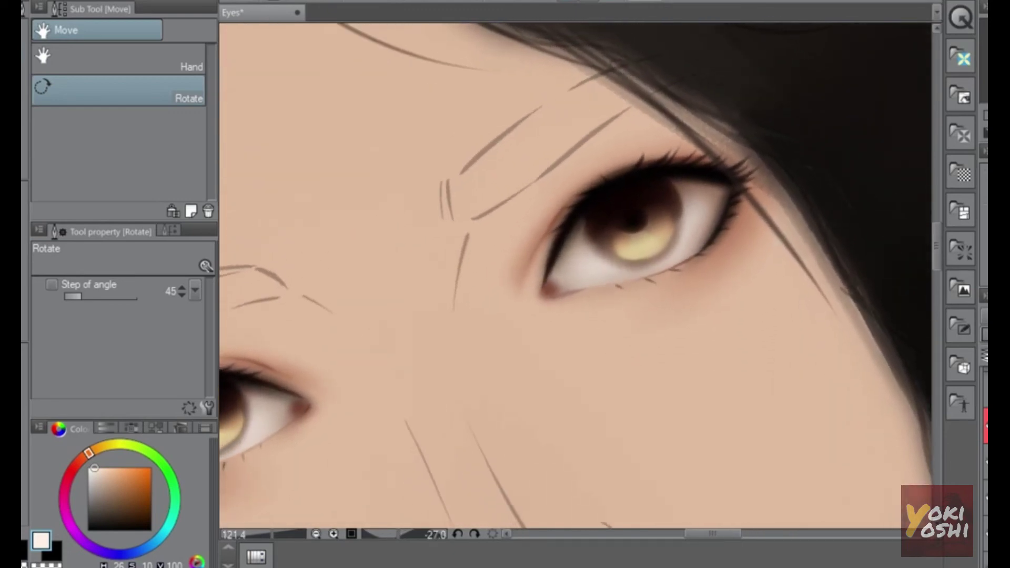
pyautogui.moveTo(704, 314); pyautogui.dragTo(687, 337)
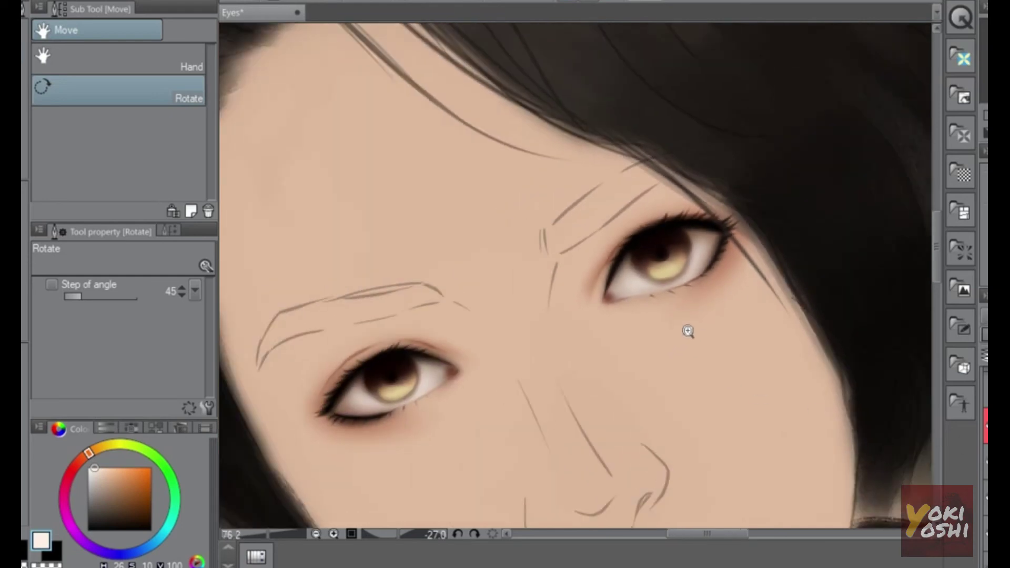
pyautogui.moveTo(650, 303); pyautogui.dragTo(675, 293)
pyautogui.scroll(4, 675, 293)
pyautogui.press('b')
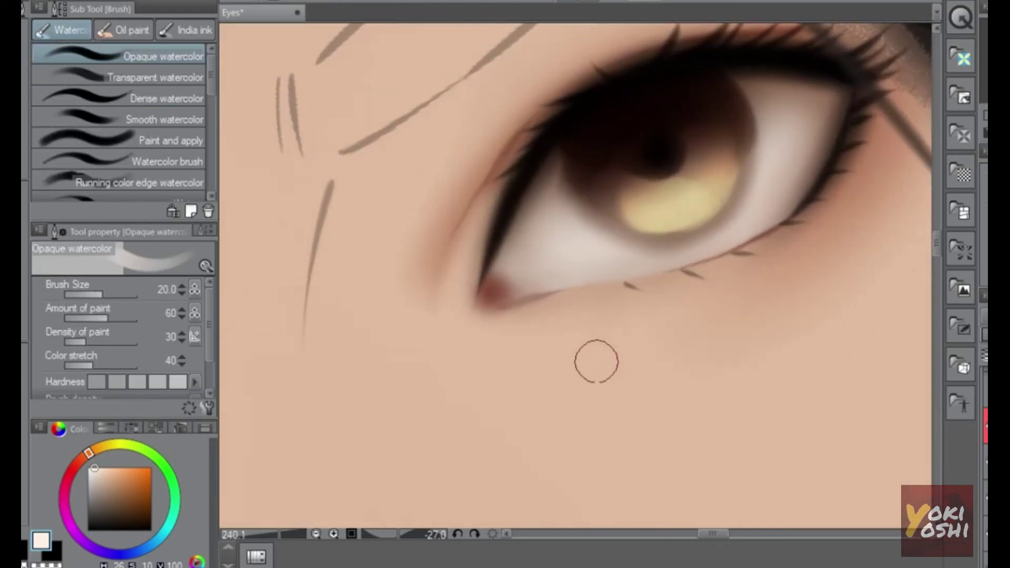
pyautogui.keyDown('alt'); pyautogui.click(525, 368); pyautogui.keyUp('alt')
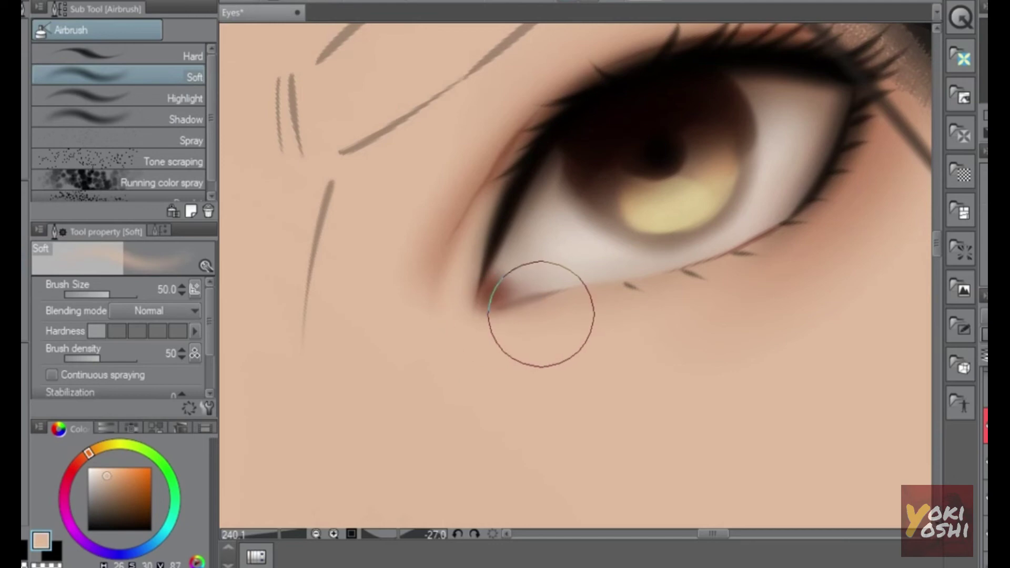
pyautogui.moveTo(562, 310); pyautogui.dragTo(491, 426)
pyautogui.moveTo(689, 236); pyautogui.dragTo(707, 292)
pyautogui.moveTo(524, 330); pyautogui.dragTo(616, 391)
pyautogui.moveTo(604, 386); pyautogui.dragTo(655, 352)
# - Paint a pale peach highlight (H 26, S 19, V 100) around the right-hand eye's inner corner with the Prisma-gone-oil brush at size 15
pyautogui.scroll(3, 692, 300)
pyautogui.press('b')
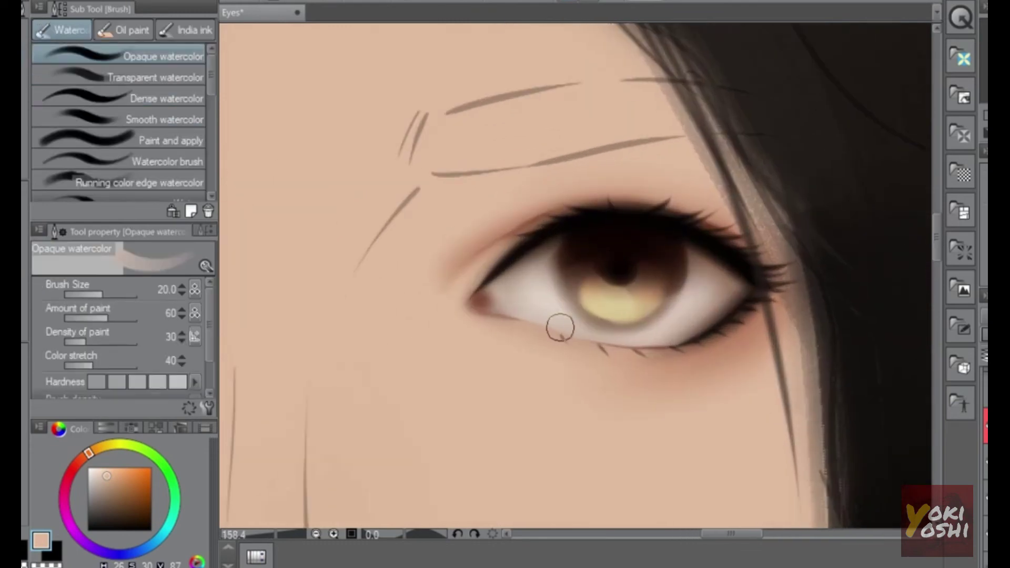
pyautogui.press('b')
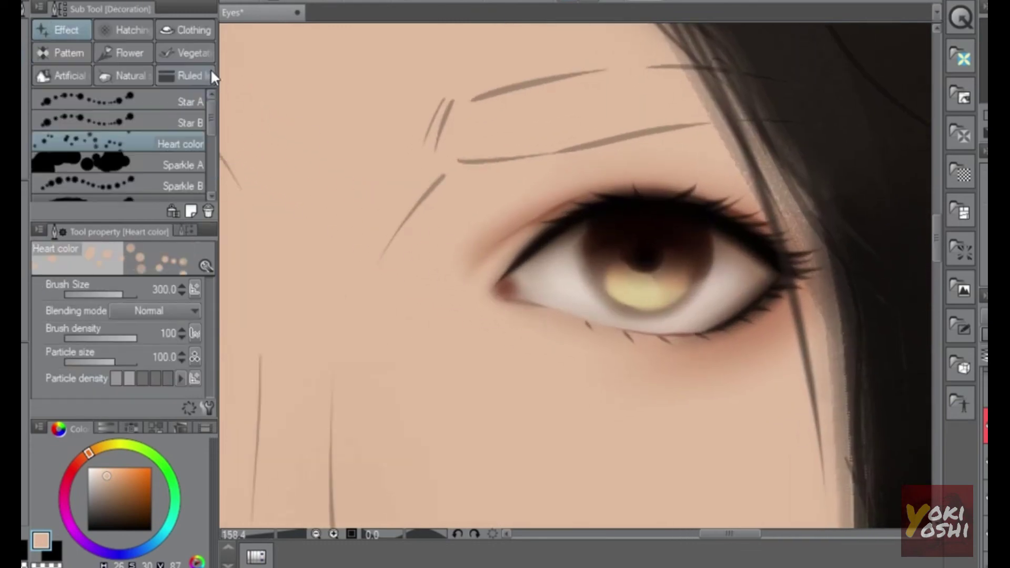
pyautogui.press('b')
pyautogui.scroll(-5, 174, 126)
pyautogui.click(160, 152)
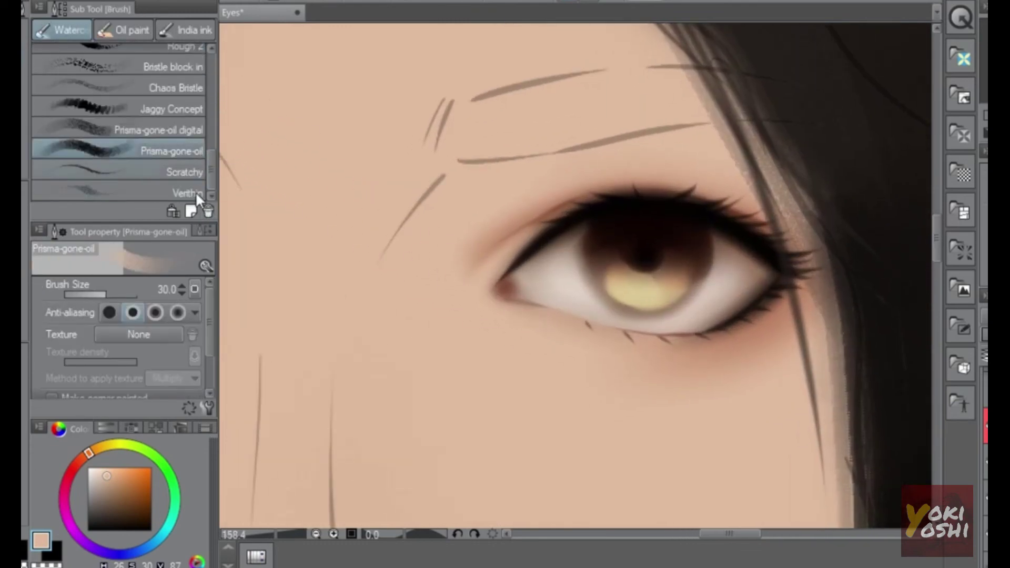
pyautogui.moveTo(107, 474); pyautogui.dragTo(105, 466)
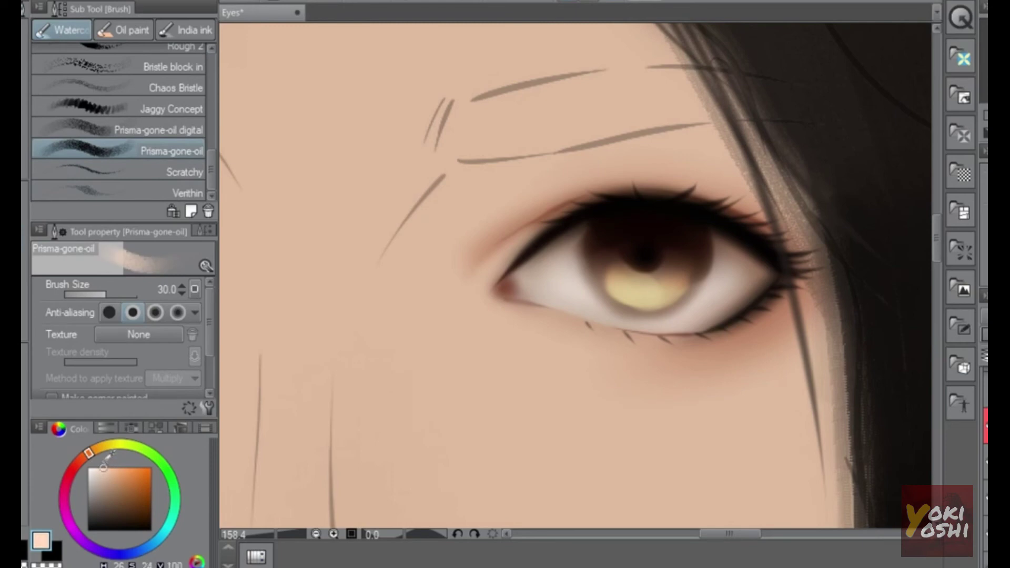
pyautogui.keyDown('alt'); pyautogui.click(545, 317); pyautogui.keyUp('alt')
pyautogui.click(103, 467)
pyautogui.moveTo(493, 281)
pyautogui.mouseDown()
pyautogui.moveTo(475, 294)
pyautogui.moveTo(502, 266)
pyautogui.mouseUp()
pyautogui.press('[')
pyautogui.press('[')
pyautogui.press('[')
pyautogui.press('[')
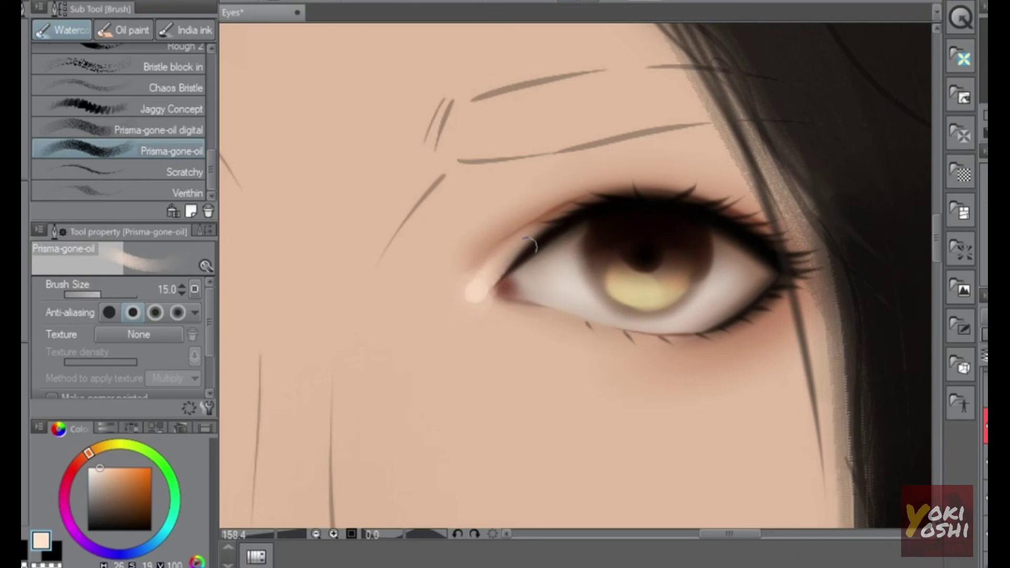
pyautogui.click(471, 289)
# - Extend the pale peach highlight along the right-hand eye's lower rim near the inner corner at size 7
pyautogui.press('[')
pyautogui.press('[')
pyautogui.press('[')
pyautogui.press('[')
pyautogui.moveTo(525, 307); pyautogui.dragTo(562, 323)
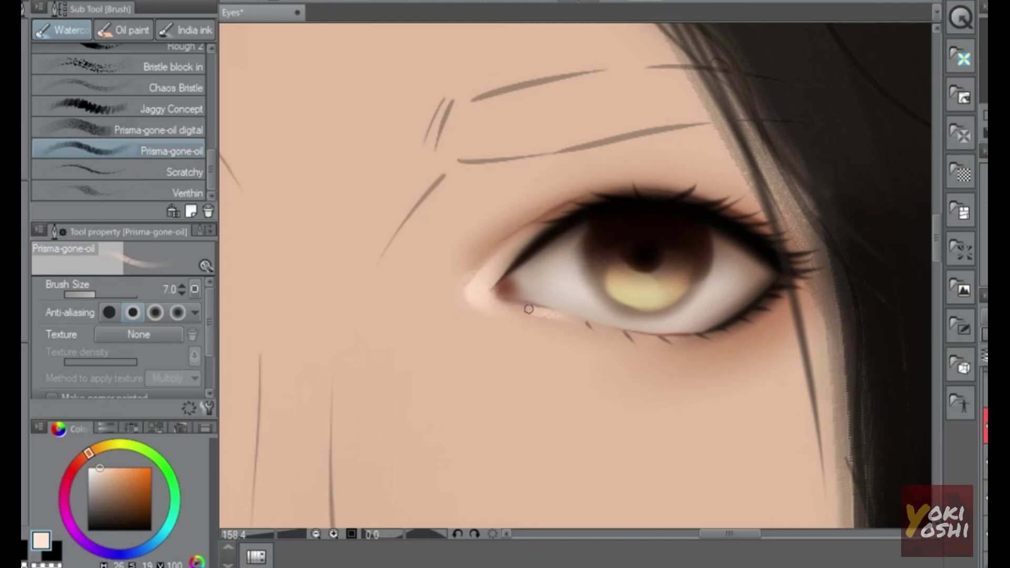
# - Paint the same pale peach highlight around the left-hand eye's inner corner with the Prisma-gone-oil brush at size 12
pyautogui.moveTo(481, 367); pyautogui.dragTo(833, 377)
pyautogui.press(']')
pyautogui.press(']')
pyautogui.press(']')
pyautogui.press(']')
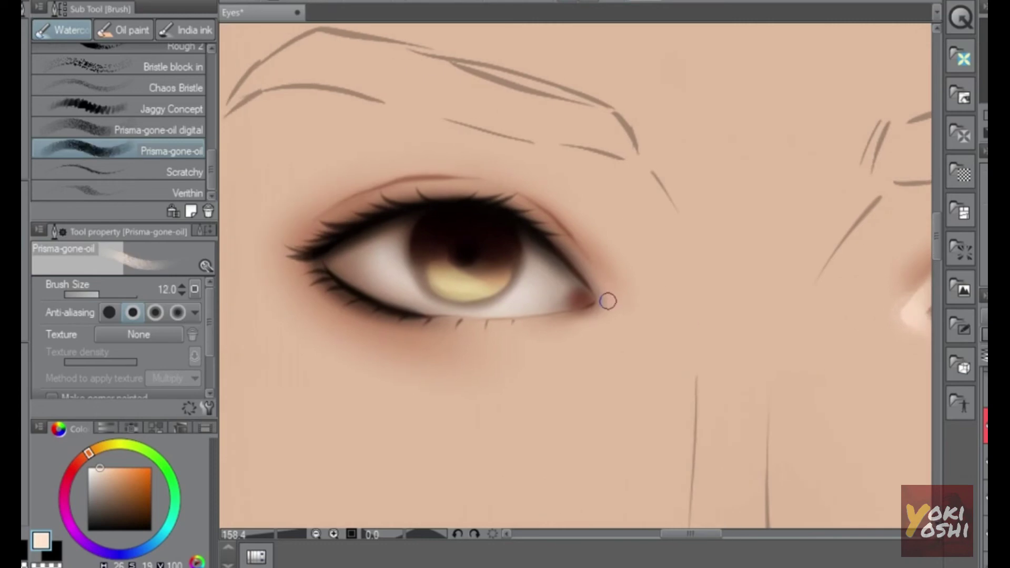
pyautogui.moveTo(612, 303)
pyautogui.mouseDown()
pyautogui.moveTo(602, 293)
pyautogui.moveTo(605, 310)
pyautogui.mouseUp()
# - Add a thin pale peach highlight along the left-hand eye's lower lid rim, reducing the brush to size 6
pyautogui.press('[')
pyautogui.press('[')
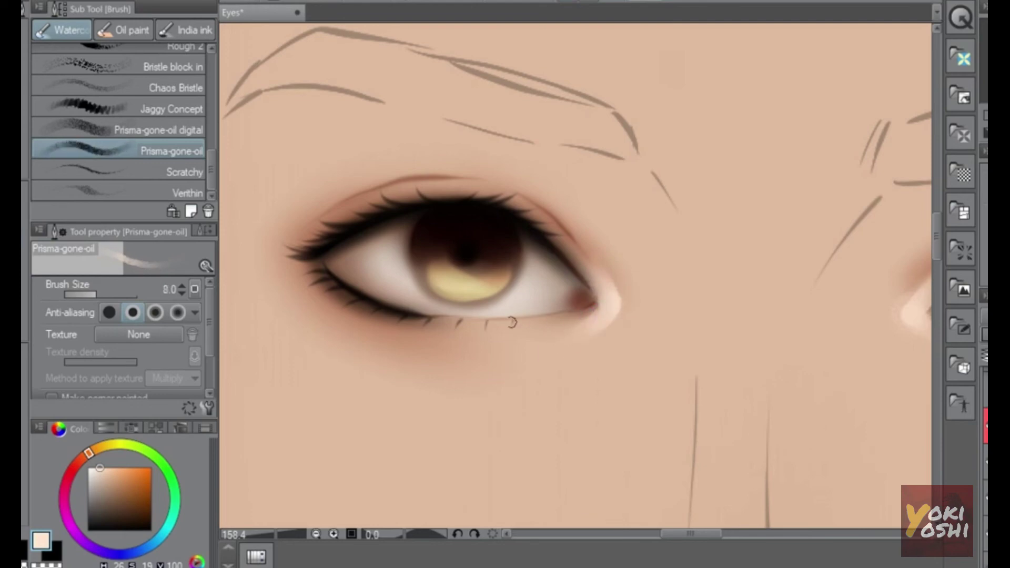
pyautogui.press('[')
pyautogui.press('[')
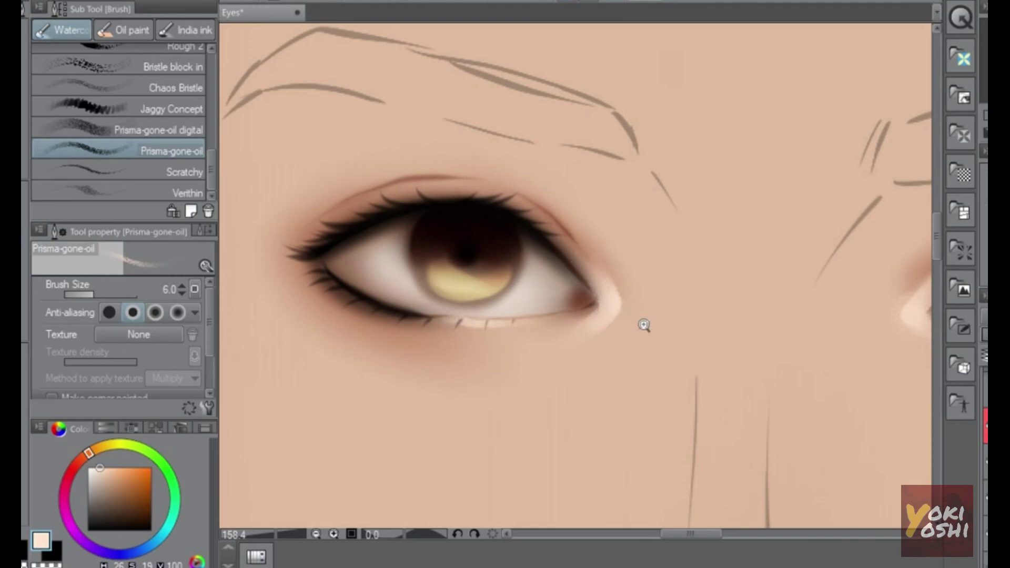
# - Highlight the upper lids between crease and lash line on both eyes in pale peach, using brush sizes 7 and 10
pyautogui.moveTo(643, 325); pyautogui.dragTo(584, 331)
pyautogui.moveTo(705, 381); pyautogui.dragTo(588, 356)
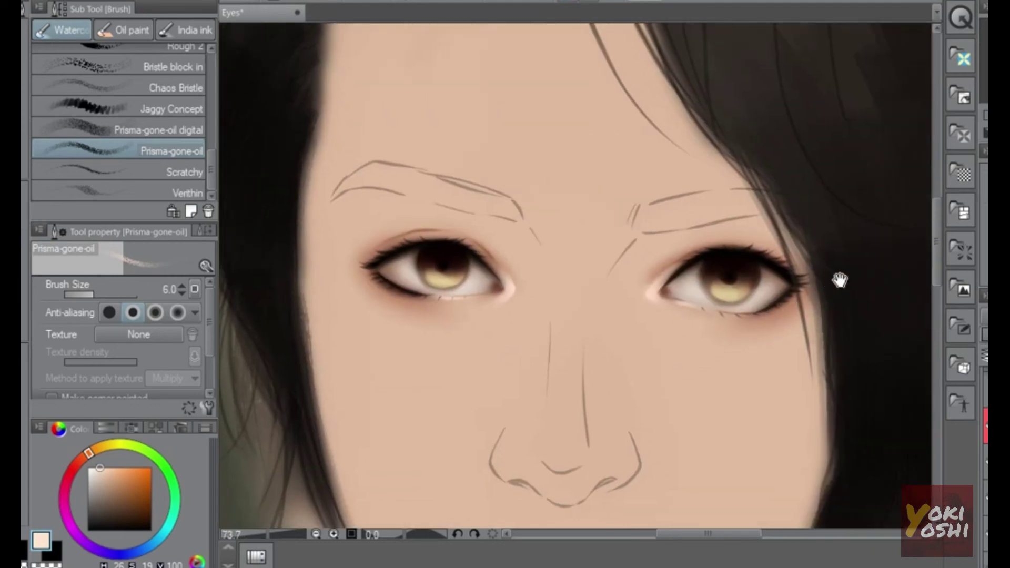
pyautogui.moveTo(712, 273); pyautogui.dragTo(775, 273)
pyautogui.press(']')
pyautogui.press(']')
pyautogui.press(']')
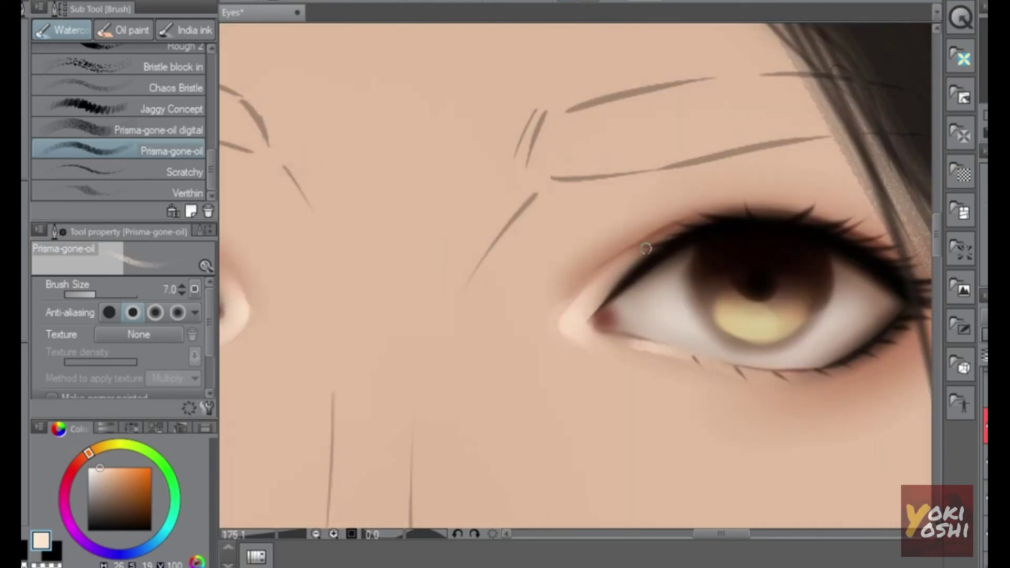
pyautogui.moveTo(596, 290); pyautogui.dragTo(626, 264)
pyautogui.moveTo(487, 350); pyautogui.dragTo(904, 321)
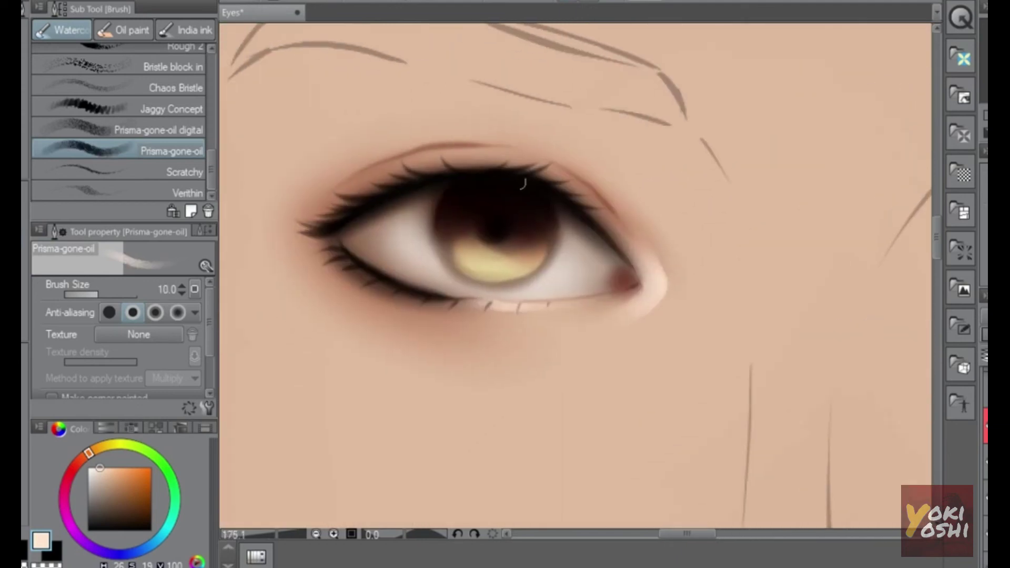
pyautogui.moveTo(450, 156)
pyautogui.mouseDown()
pyautogui.moveTo(506, 154)
pyautogui.moveTo(451, 155)
pyautogui.mouseUp()
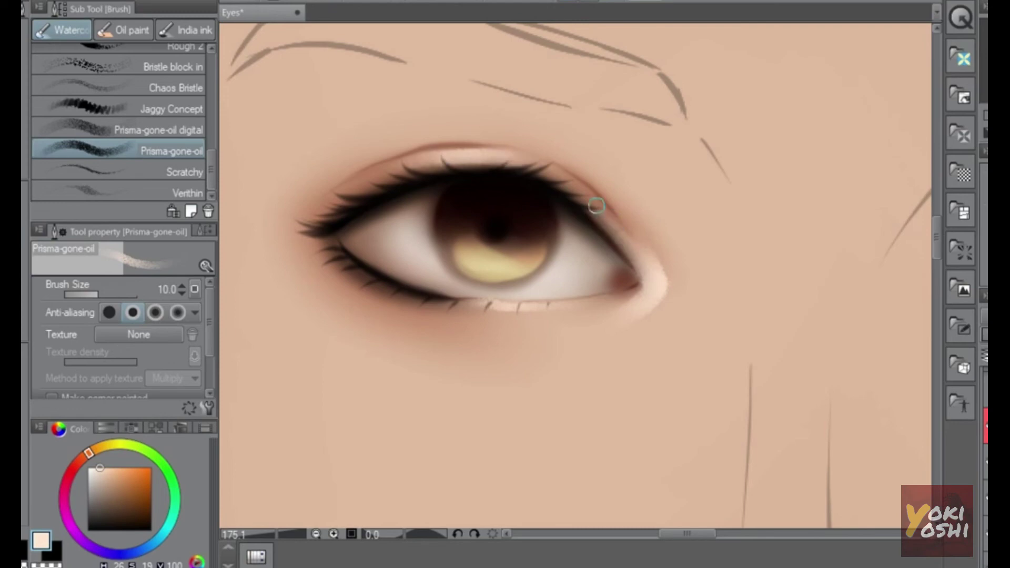
# - Examine the pale skin highlights around both eyes at several zoom levels and canvas angles
pyautogui.scroll(-3, 690, 316)
pyautogui.scroll(-3, 806, 333)
pyautogui.scroll(2, 800, 266)
pyautogui.scroll(2, 494, 256)
pyautogui.press('e')
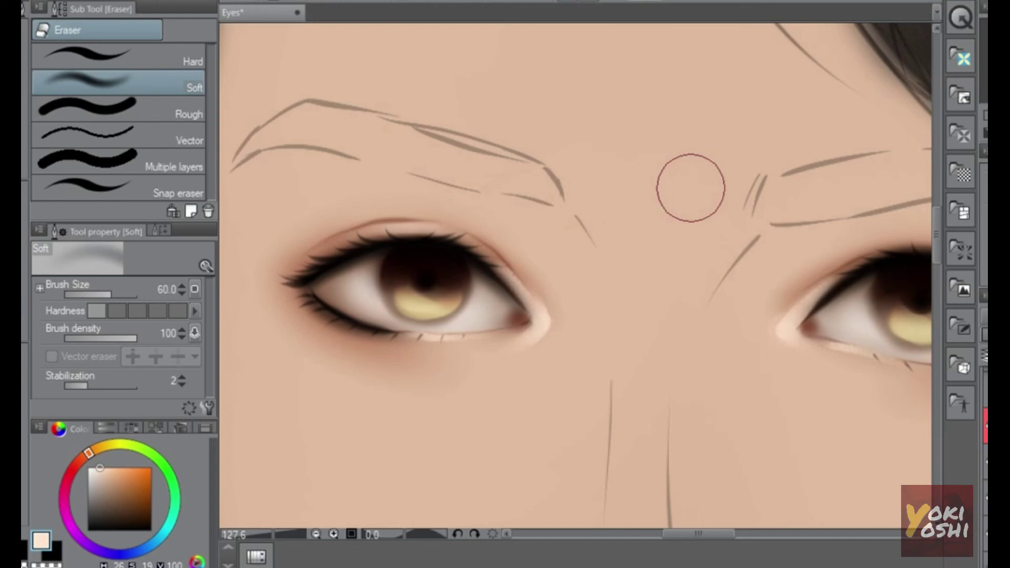
pyautogui.scroll(-3, 603, 322)
pyautogui.moveTo(604, 323); pyautogui.dragTo(728, 318)
pyautogui.scroll(2, 728, 318)
pyautogui.press('r')
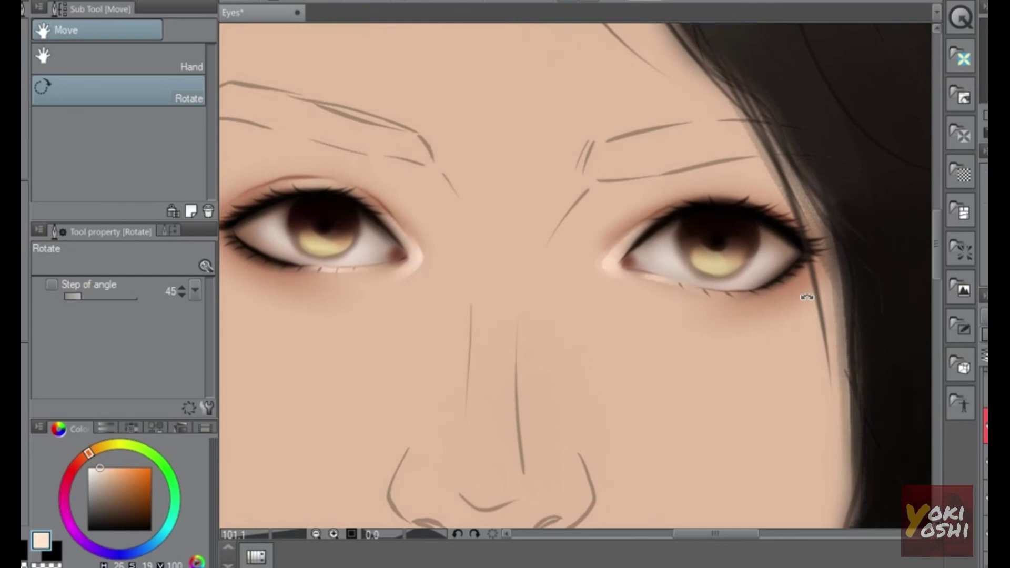
pyautogui.scroll(1, 727, 322)
pyautogui.moveTo(727, 323); pyautogui.dragTo(730, 324)
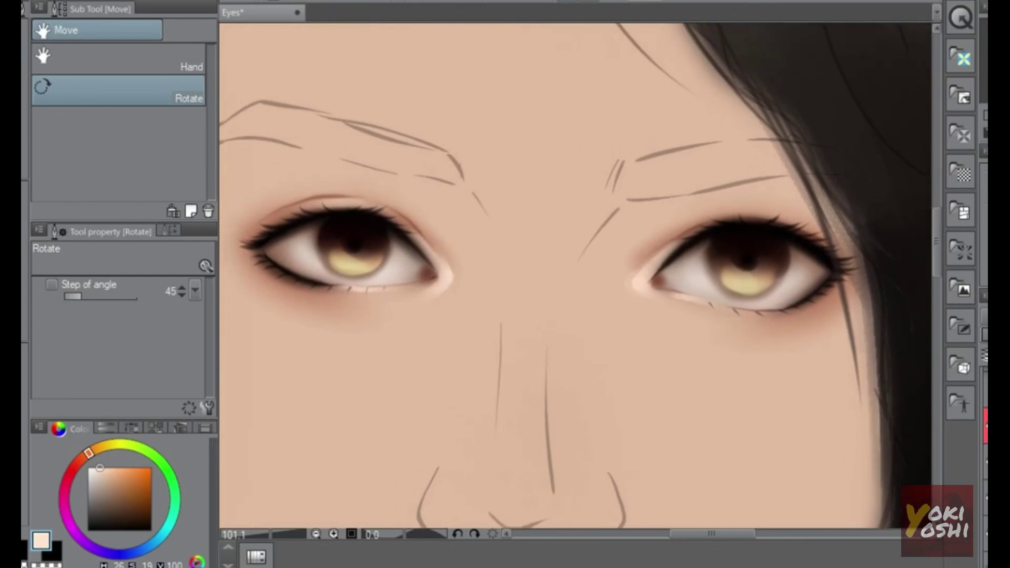
pyautogui.moveTo(736, 275); pyautogui.dragTo(762, 203)
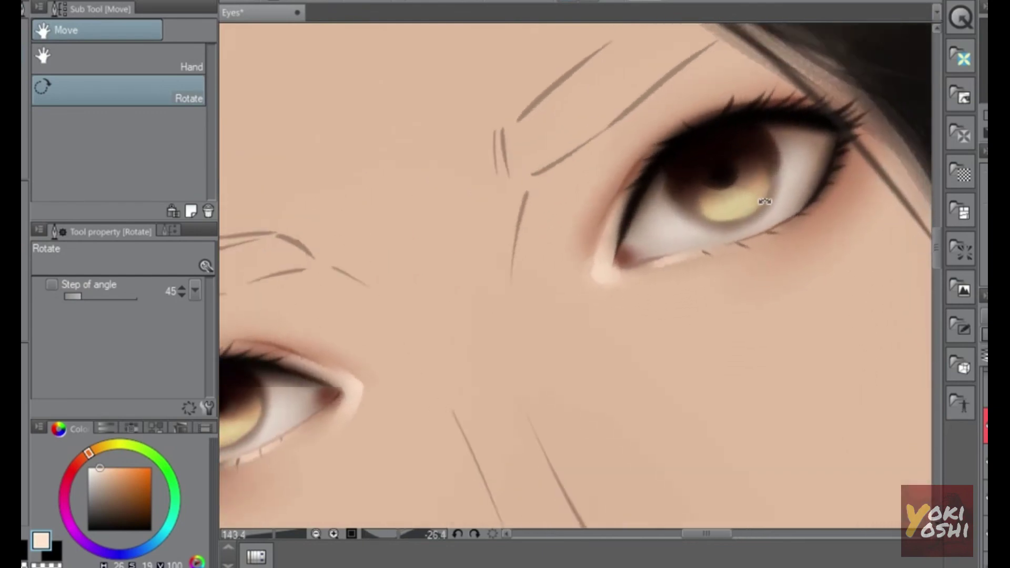
pyautogui.scroll(3, 656, 264)
# - Place round white catchlights (H 26, S 0, V 100) in the upper part of both irises with the G-pen at size 17
pyautogui.press('o')
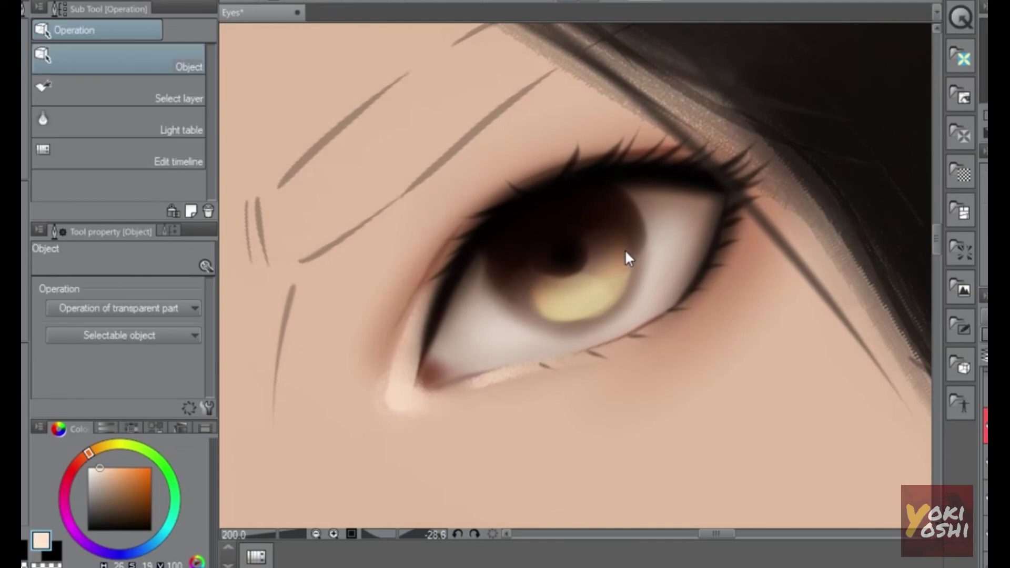
pyautogui.press('p')
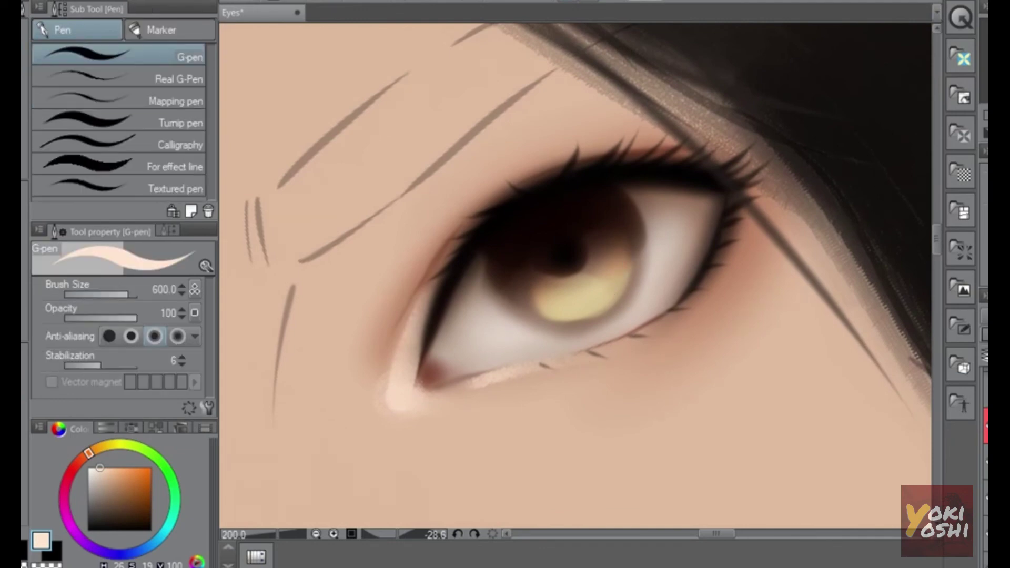
pyautogui.click(89, 467)
pyautogui.press('[')
pyautogui.press('[')
pyautogui.press('[')
pyautogui.press('[')
pyautogui.press('[')
pyautogui.press('[')
pyautogui.press('[')
pyautogui.press('[')
pyautogui.press('[')
pyautogui.press('[')
pyautogui.press('[')
pyautogui.press('[')
pyautogui.press('[')
pyautogui.press('[')
pyautogui.press('[')
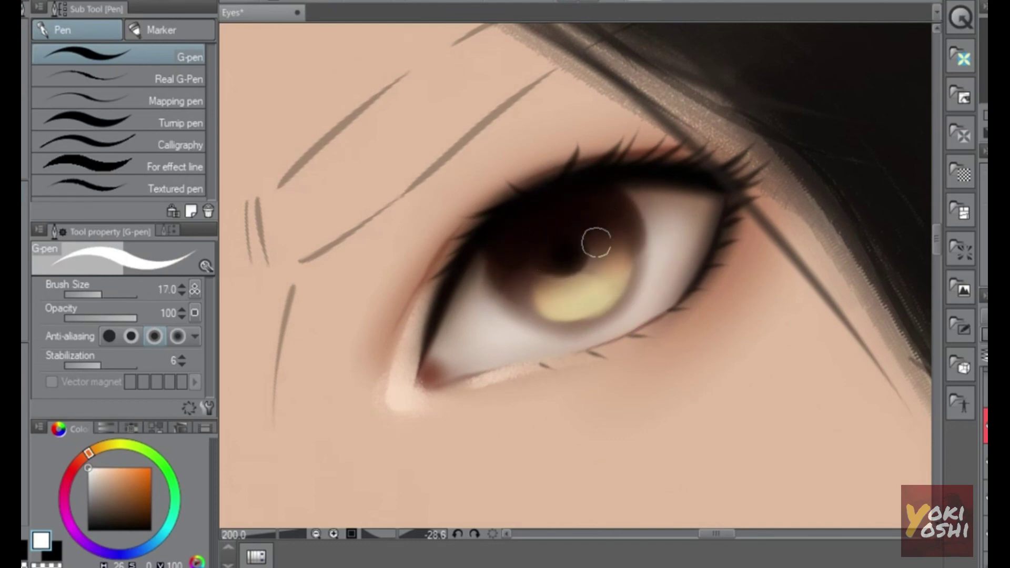
pyautogui.scroll(-3, 684, 265)
pyautogui.press('r')
pyautogui.moveTo(728, 197); pyautogui.dragTo(739, 238)
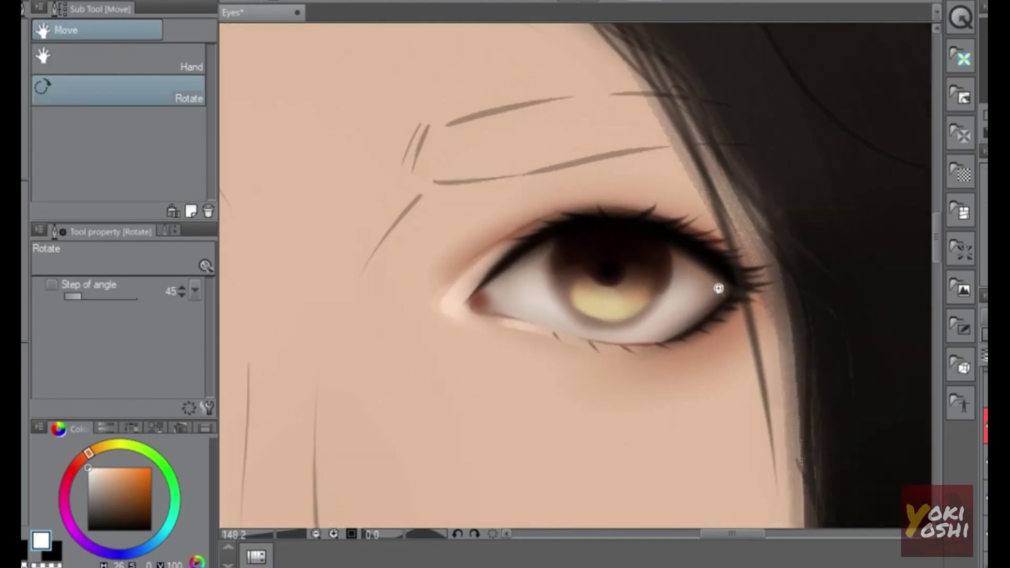
pyautogui.scroll(-4, 718, 289)
pyautogui.scroll(3, 692, 332)
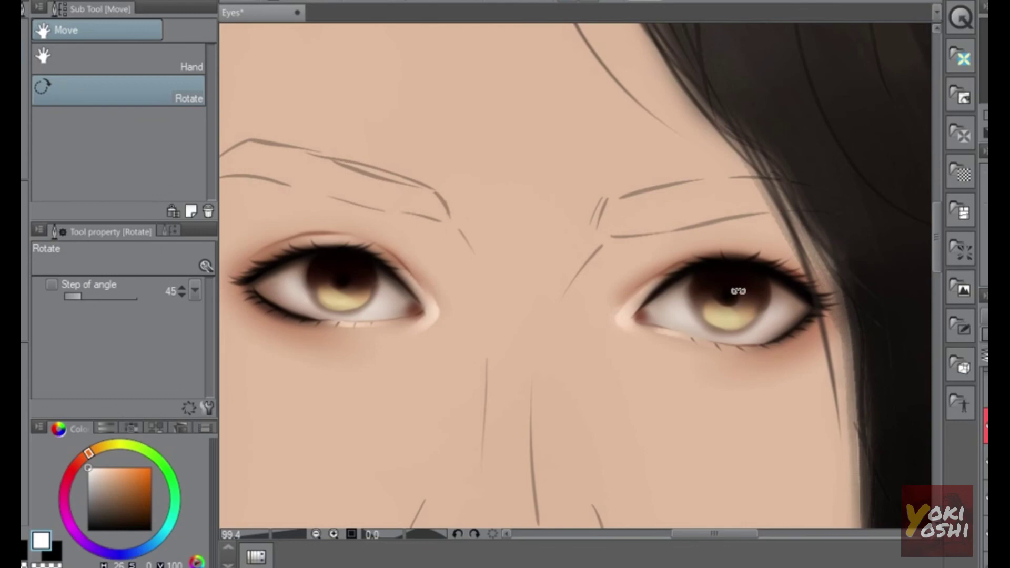
pyautogui.press('p')
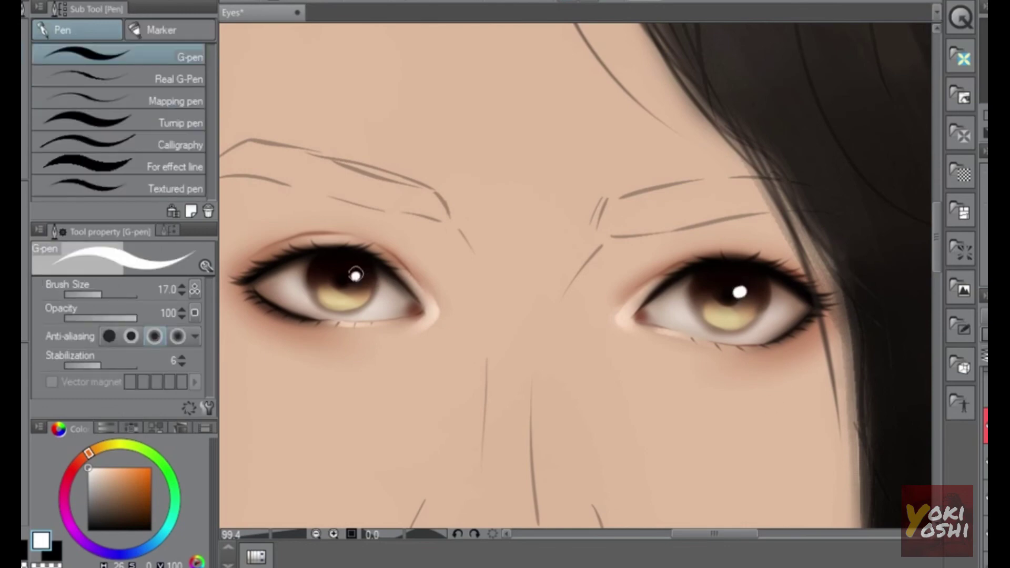
# - Draw tapered white reflections from each iris onto the white of the eye and add small white glints in both inner corners
pyautogui.moveTo(703, 306); pyautogui.dragTo(671, 307)
pyautogui.moveTo(321, 283)
pyautogui.mouseDown()
pyautogui.moveTo(272, 287)
pyautogui.moveTo(289, 283)
pyautogui.mouseUp()
pyautogui.hotkey('ctrl', 'z')
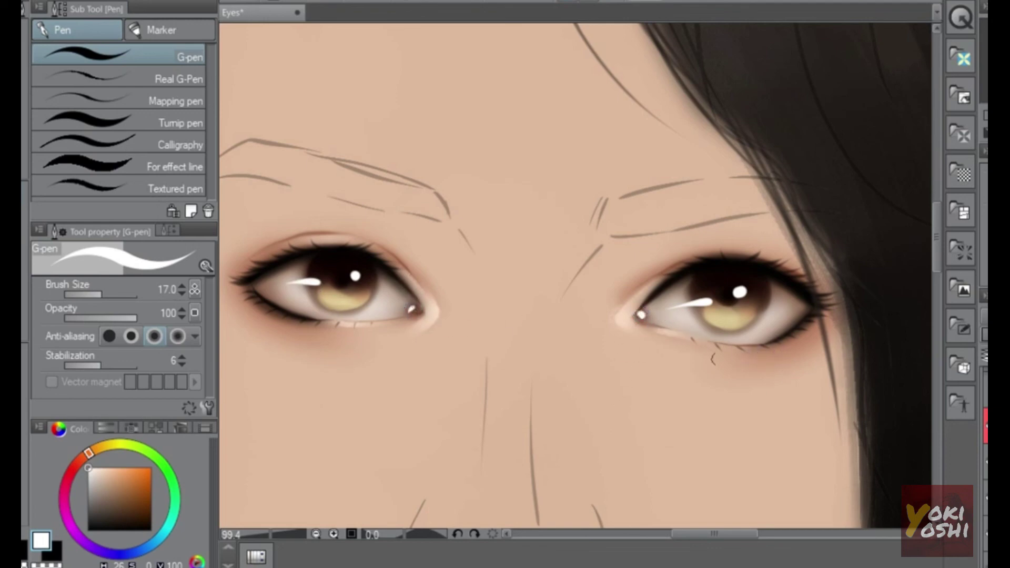
# - Draw a thin white wet line along the lower lid rim of both eyes with the G-pen at size 17
pyautogui.moveTo(680, 334); pyautogui.dragTo(726, 344)
pyautogui.hotkey('ctrl', 'z')
pyautogui.moveTo(712, 342); pyautogui.dragTo(680, 335)
pyautogui.moveTo(344, 320); pyautogui.dragTo(401, 316)
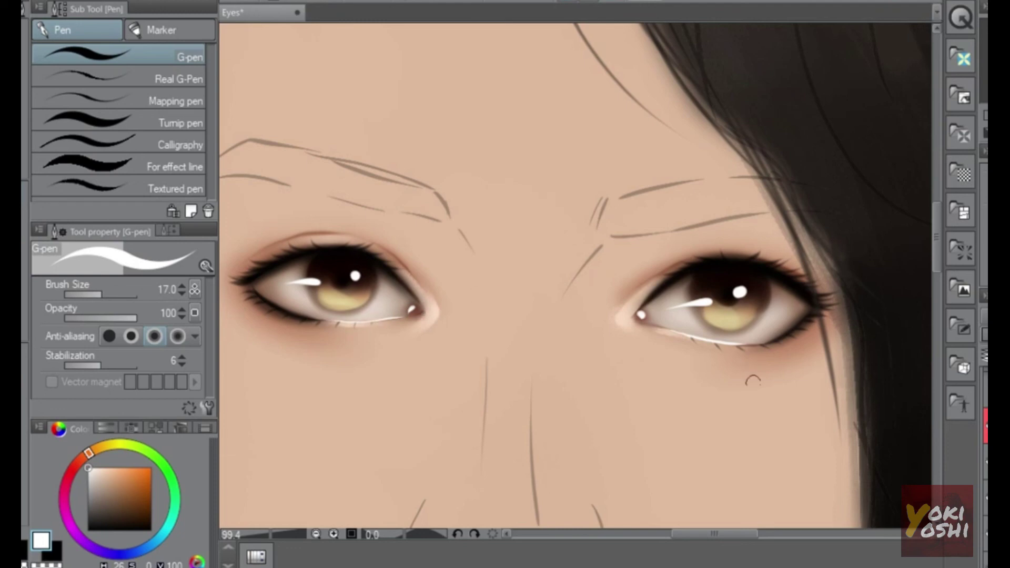
# - Block in both eyebrows over the sketch in dark brown (H 26, S 72, V 16) with the Soft airbrush at size 50
pyautogui.moveTo(739, 388); pyautogui.dragTo(818, 352)
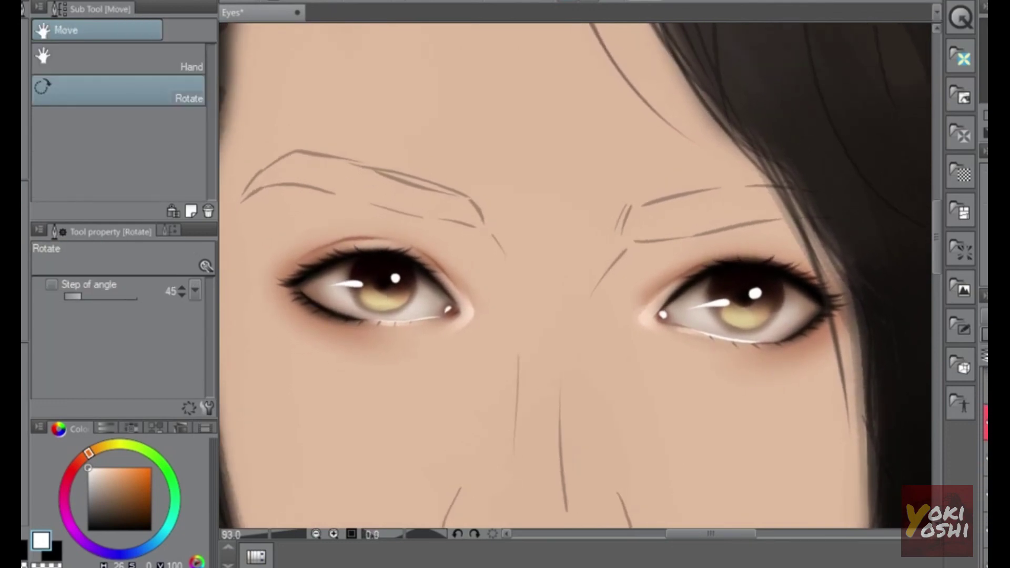
pyautogui.moveTo(732, 405); pyautogui.dragTo(751, 387)
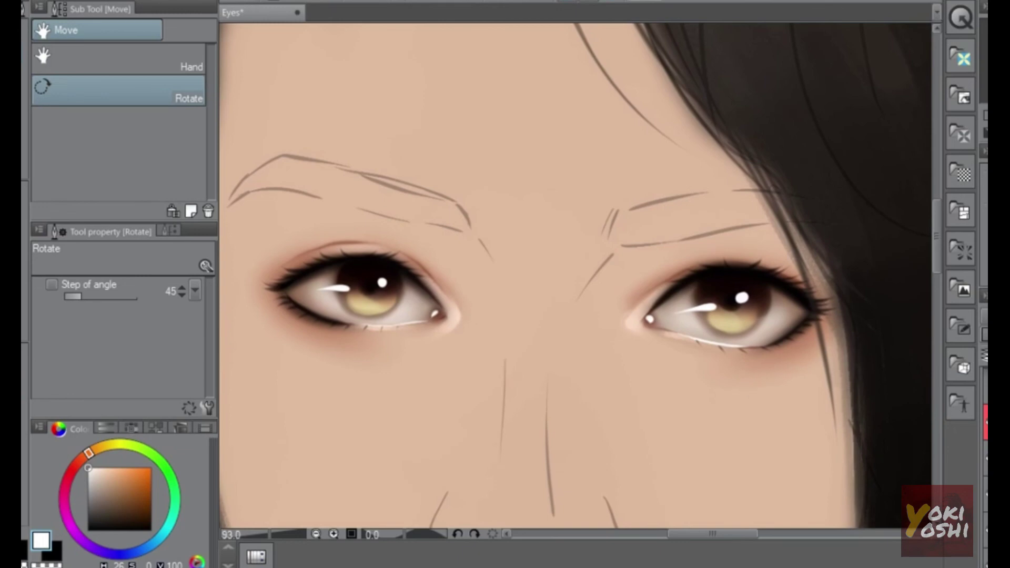
pyautogui.moveTo(726, 236); pyautogui.dragTo(686, 241)
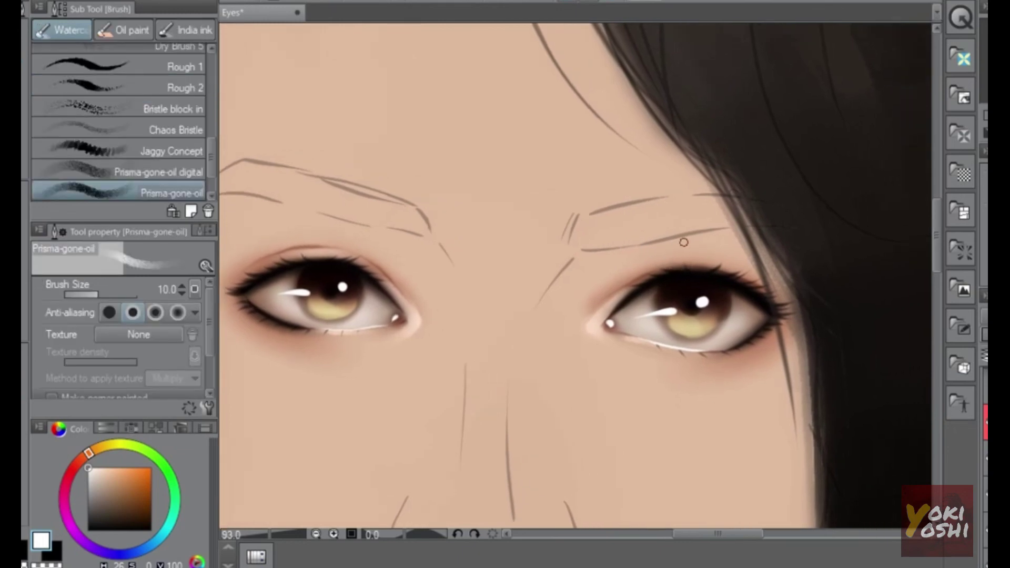
pyautogui.press('b')
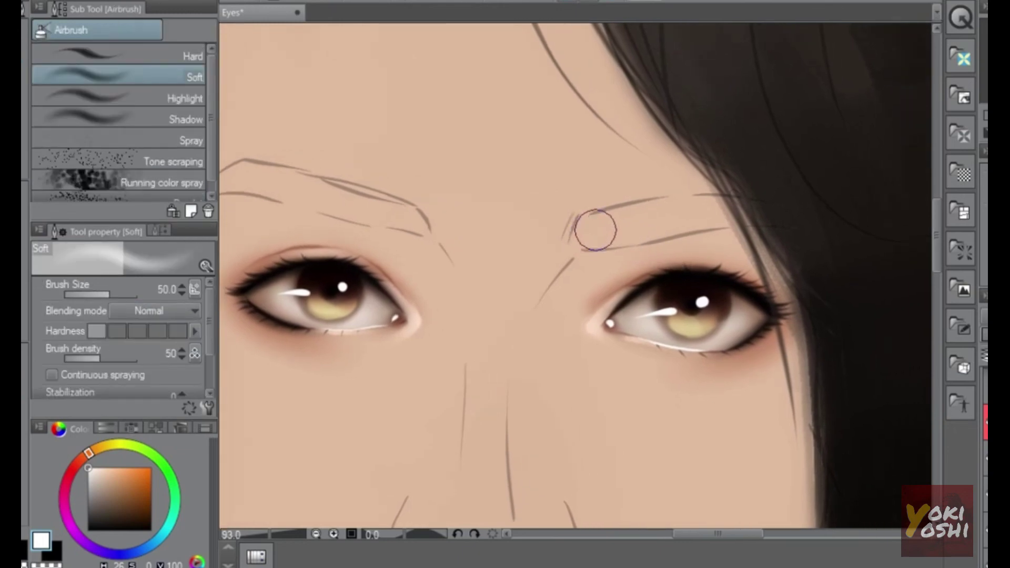
pyautogui.click(133, 520)
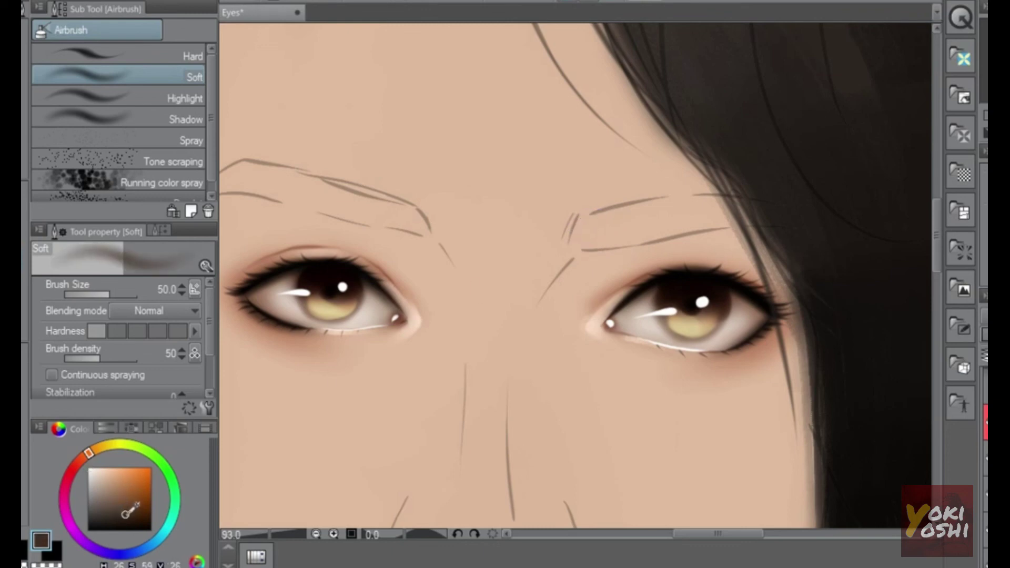
pyautogui.moveTo(583, 230)
pyautogui.mouseDown()
pyautogui.moveTo(676, 215)
pyautogui.moveTo(617, 228)
pyautogui.moveTo(778, 213)
pyautogui.mouseUp()
pyautogui.moveTo(560, 253); pyautogui.dragTo(697, 265)
pyautogui.moveTo(532, 229)
pyautogui.mouseDown()
pyautogui.moveTo(550, 232)
pyautogui.moveTo(349, 191)
pyautogui.moveTo(499, 208)
pyautogui.moveTo(579, 238)
pyautogui.mouseUp()
pyautogui.moveTo(779, 314); pyautogui.dragTo(720, 308)
pyautogui.moveTo(677, 233); pyautogui.dragTo(800, 213)
# - Clean the lower edges of both eyebrows with the Soft eraser at size 25
pyautogui.press('e')
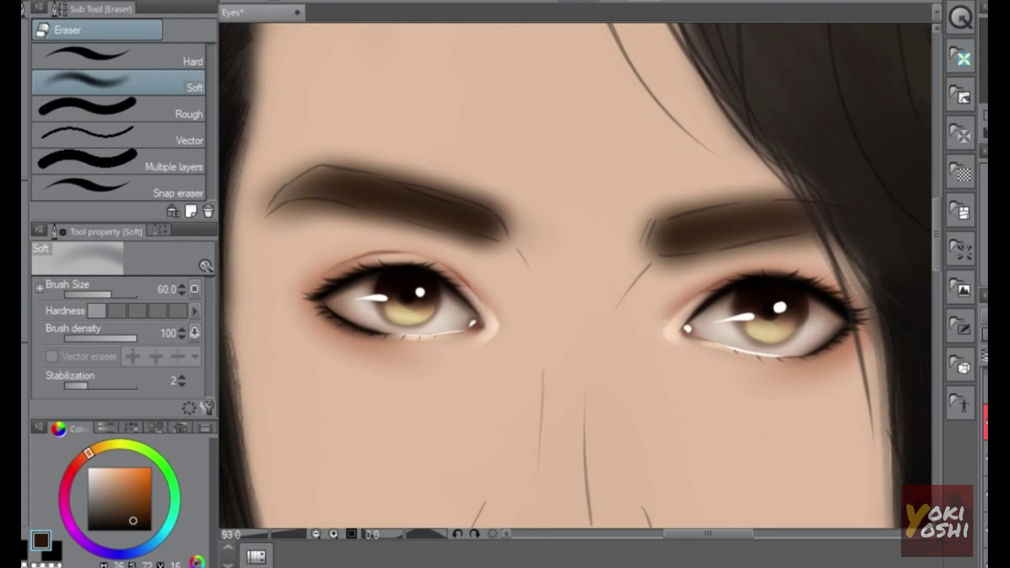
pyautogui.press('[')
pyautogui.press('[')
pyautogui.press('[')
pyautogui.press('[')
pyautogui.moveTo(656, 266); pyautogui.dragTo(888, 237)
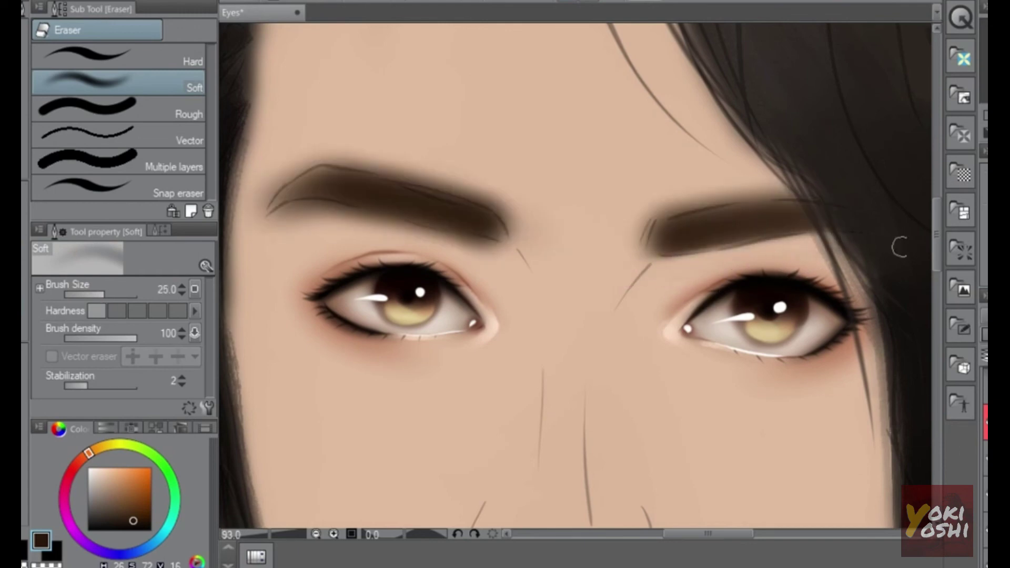
pyautogui.moveTo(274, 219)
pyautogui.mouseDown()
pyautogui.moveTo(350, 213)
pyautogui.moveTo(359, 232)
pyautogui.moveTo(342, 214)
pyautogui.moveTo(517, 259)
pyautogui.moveTo(357, 229)
pyautogui.mouseUp()
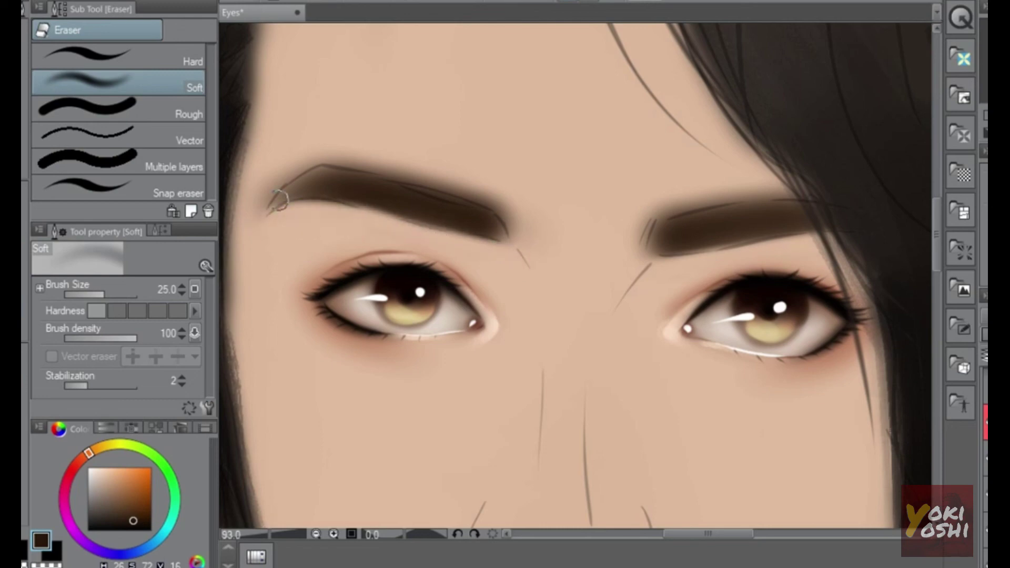
# - Erase the blurry upper edges of both eyebrows, tapering the left brow's tail and trimming the right brow's inner end
pyautogui.moveTo(237, 224); pyautogui.dragTo(336, 158)
pyautogui.moveTo(257, 198)
pyautogui.mouseDown()
pyautogui.moveTo(383, 151)
pyautogui.moveTo(266, 192)
pyautogui.moveTo(351, 157)
pyautogui.moveTo(432, 171)
pyautogui.mouseUp()
pyautogui.moveTo(324, 165)
pyautogui.mouseDown()
pyautogui.moveTo(489, 202)
pyautogui.moveTo(518, 234)
pyautogui.moveTo(473, 194)
pyautogui.moveTo(298, 164)
pyautogui.mouseUp()
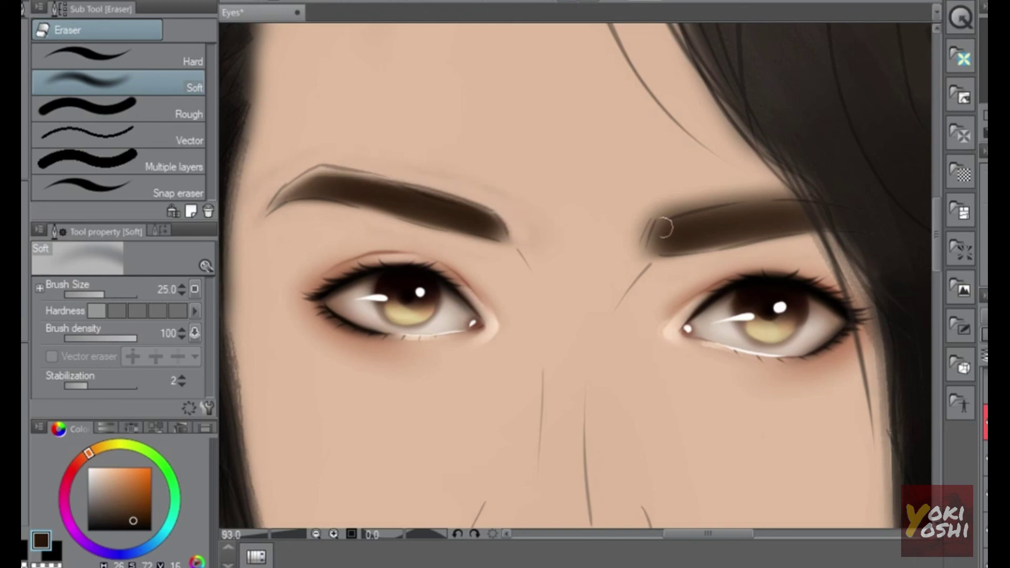
pyautogui.moveTo(671, 203)
pyautogui.mouseDown()
pyautogui.moveTo(636, 228)
pyautogui.moveTo(633, 254)
pyautogui.moveTo(660, 221)
pyautogui.moveTo(835, 194)
pyautogui.moveTo(628, 234)
pyautogui.mouseUp()
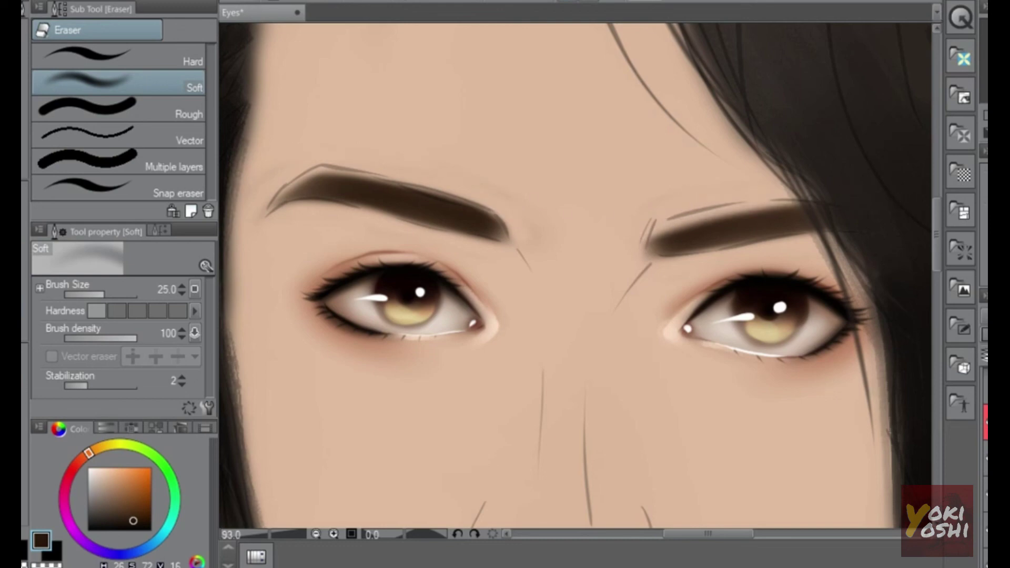
# - Hide the sketch line layer so only the painted face and eyebrows show
pyautogui.click(987, 457)
pyautogui.moveTo(753, 375); pyautogui.dragTo(735, 377)
pyautogui.moveTo(776, 402); pyautogui.dragTo(799, 407)
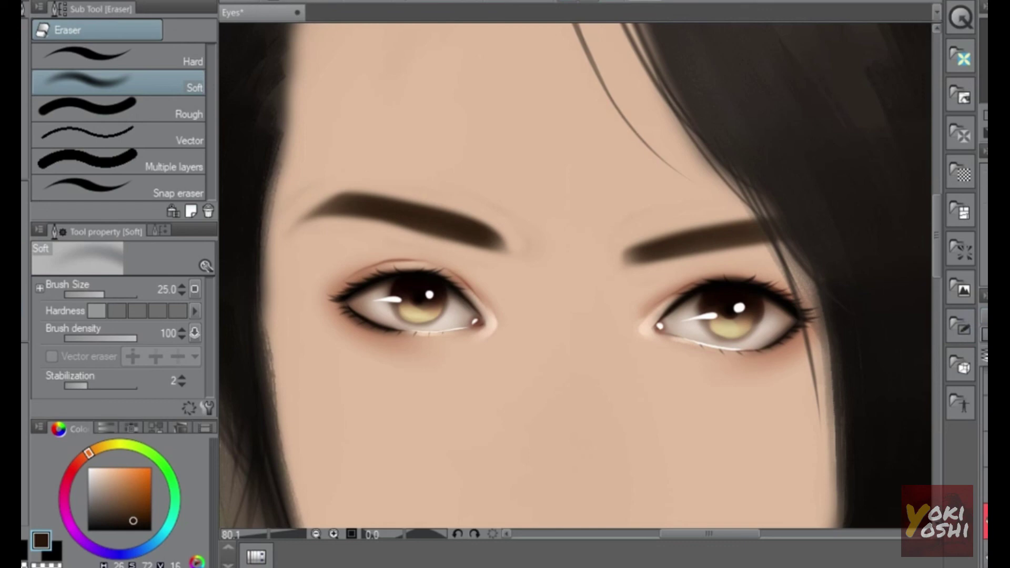
# - Shade the skin between the inner eye corners and the nose bridge in reddish brown (H 22, S 49, V 70) with the Soft airbrush at size 100
pyautogui.press('b')
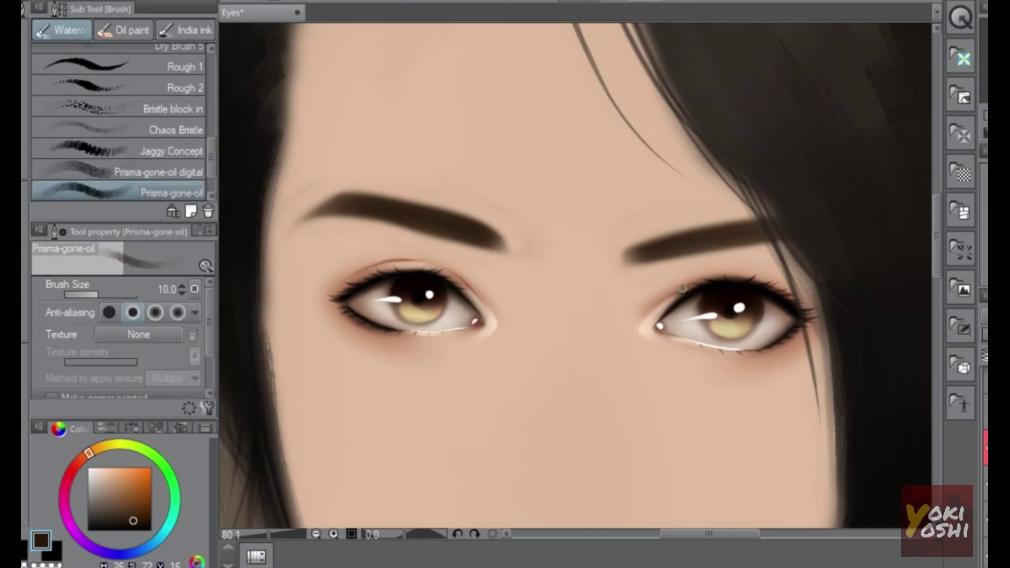
pyautogui.press('b')
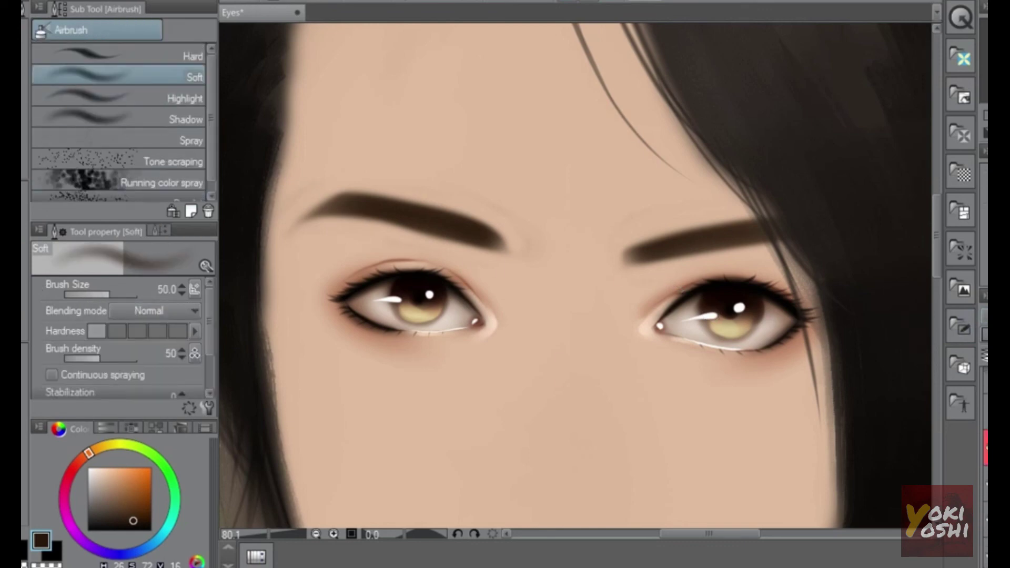
pyautogui.keyDown('alt'); pyautogui.click(540, 415); pyautogui.keyUp('alt')
pyautogui.moveTo(115, 477); pyautogui.dragTo(119, 487)
pyautogui.moveTo(88, 452); pyautogui.dragTo(85, 456)
pyautogui.press(']')
pyautogui.press(']')
pyautogui.press(']')
pyautogui.press(']')
pyautogui.moveTo(646, 296)
pyautogui.mouseDown()
pyautogui.moveTo(651, 316)
pyautogui.moveTo(627, 347)
pyautogui.mouseUp()
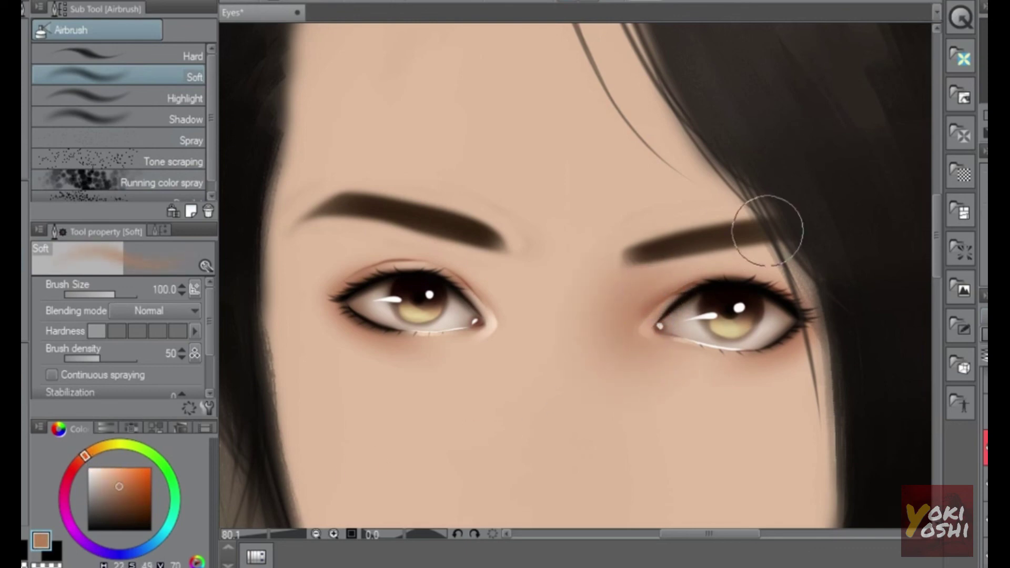
pyautogui.moveTo(514, 266)
pyautogui.mouseDown()
pyautogui.moveTo(491, 286)
pyautogui.moveTo(530, 331)
pyautogui.moveTo(500, 300)
pyautogui.mouseUp()
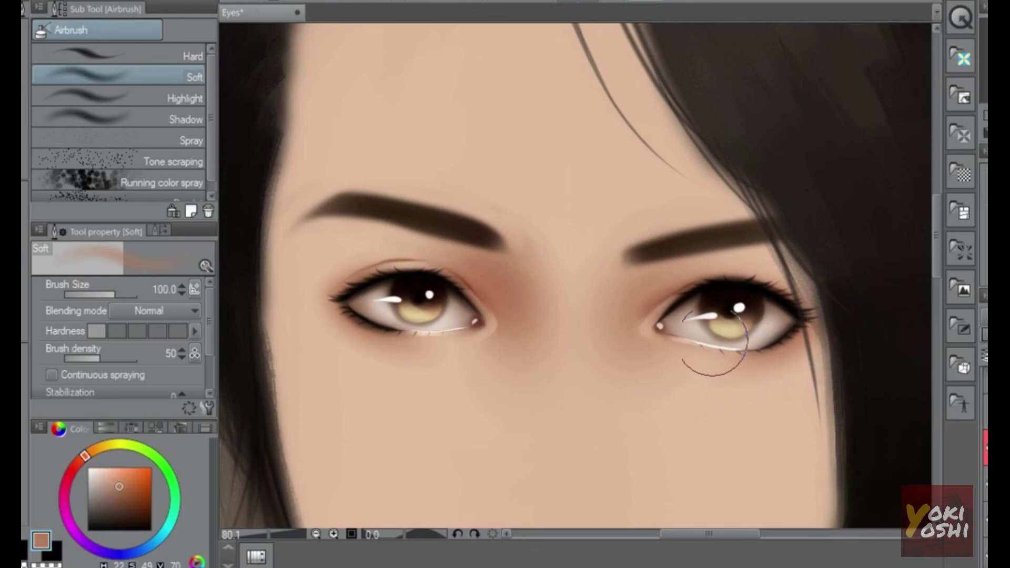
# - Erase the new reddish shading from the inner corners of both eyes with the Soft eraser to bring back the pale highlights
pyautogui.press('e')
pyautogui.moveTo(672, 300)
pyautogui.mouseDown()
pyautogui.moveTo(646, 330)
pyautogui.moveTo(685, 342)
pyautogui.moveTo(652, 326)
pyautogui.moveTo(661, 315)
pyautogui.moveTo(645, 331)
pyautogui.mouseUp()
pyautogui.press(']')
pyautogui.press(']')
pyautogui.press(']')
pyautogui.press(']')
pyautogui.press('[')
pyautogui.press('[')
pyautogui.moveTo(490, 318)
pyautogui.mouseDown()
pyautogui.moveTo(472, 292)
pyautogui.moveTo(494, 329)
pyautogui.mouseUp()
pyautogui.press(']')
pyautogui.press(']')
pyautogui.press(']')
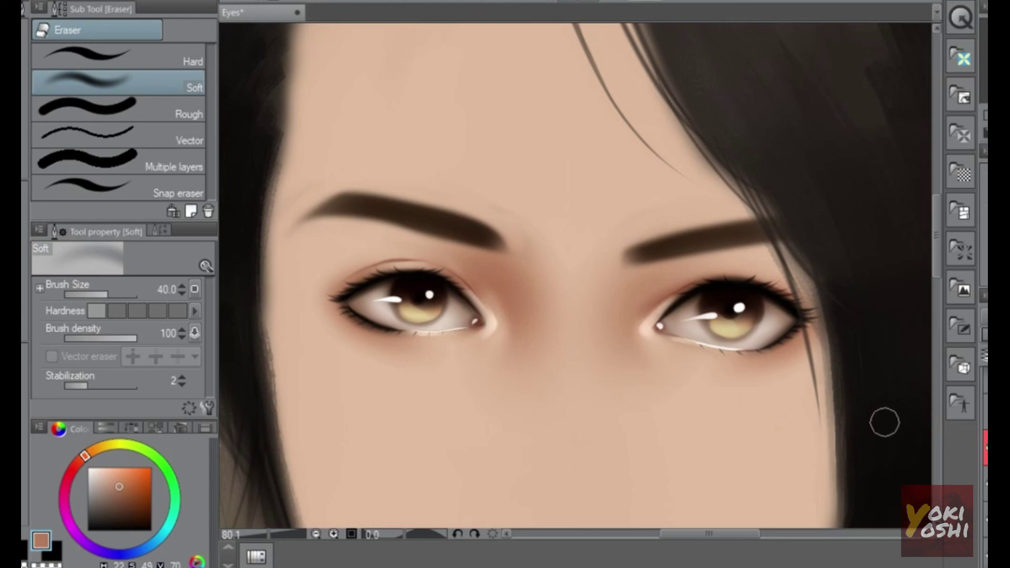
pyautogui.moveTo(807, 421); pyautogui.dragTo(799, 392)
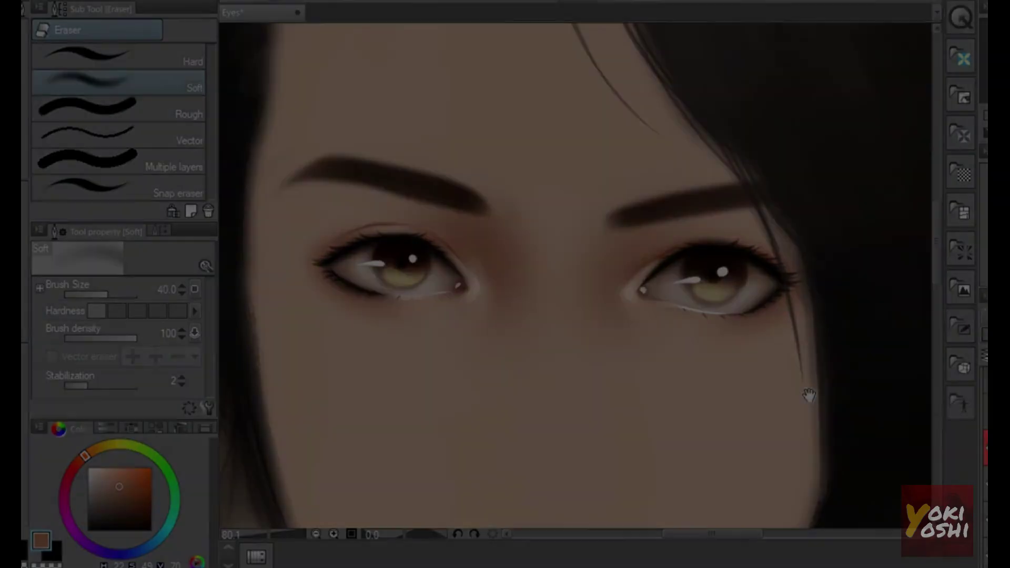